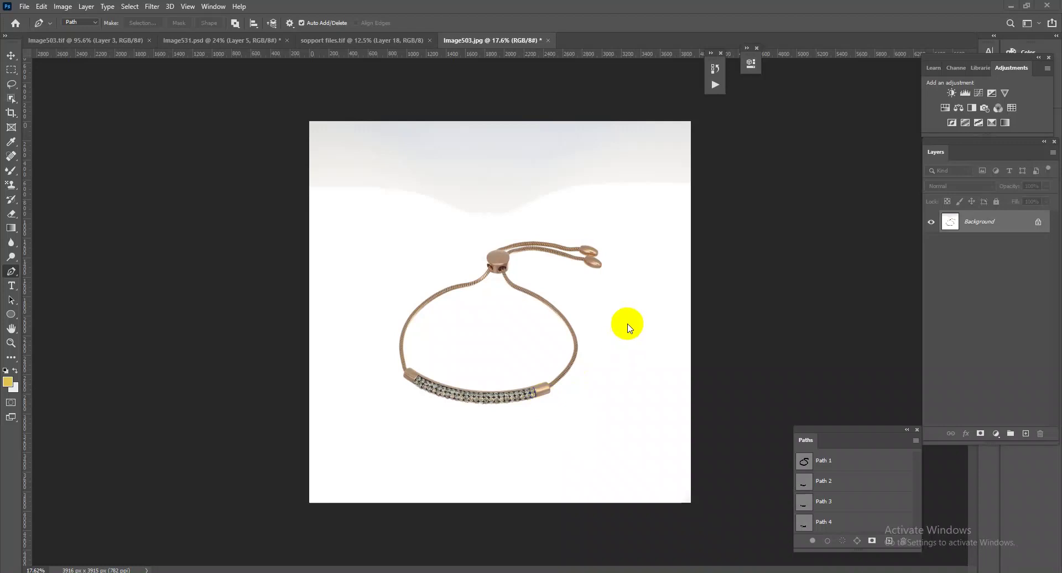
Select the bracelet's outline path and zoom around to inspect the bead, chain and crystal bar
left_click(803, 457)
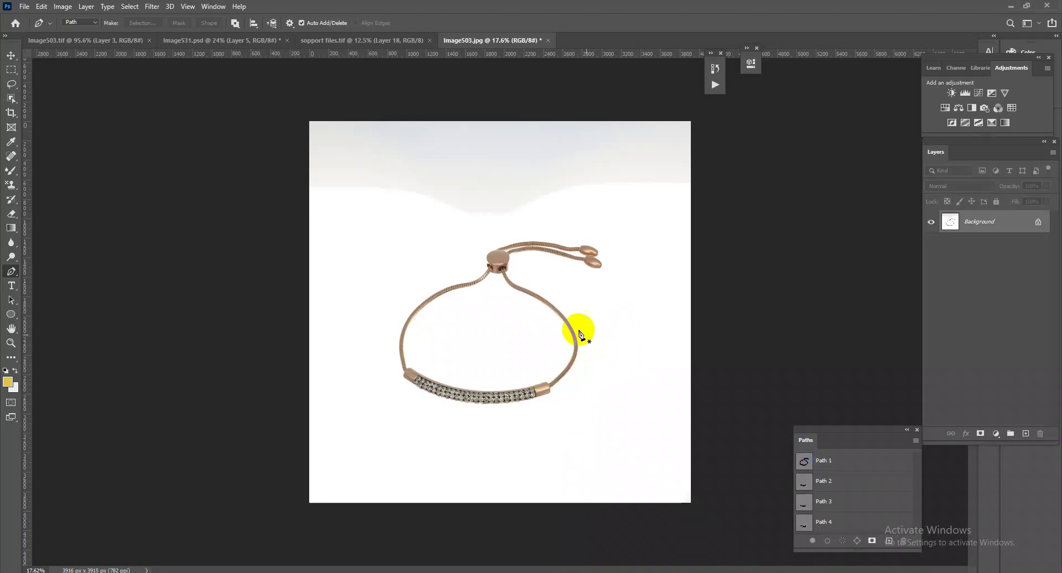
left_click_drag(492, 375, 590, 366)
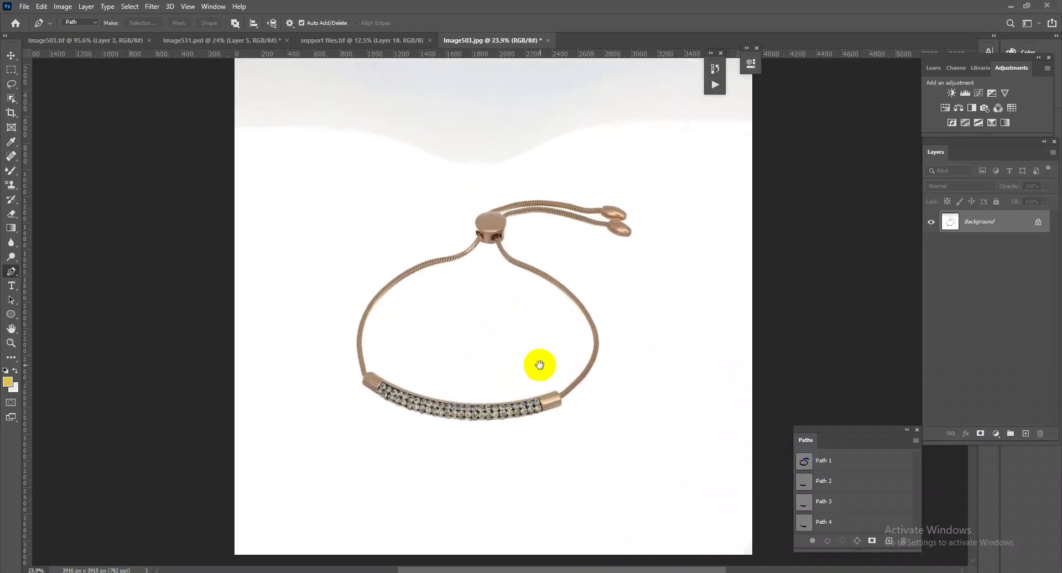
key("ctrl+minus")
key("ctrl+minus")
key("ctrl+minus")
left_click(848, 467)
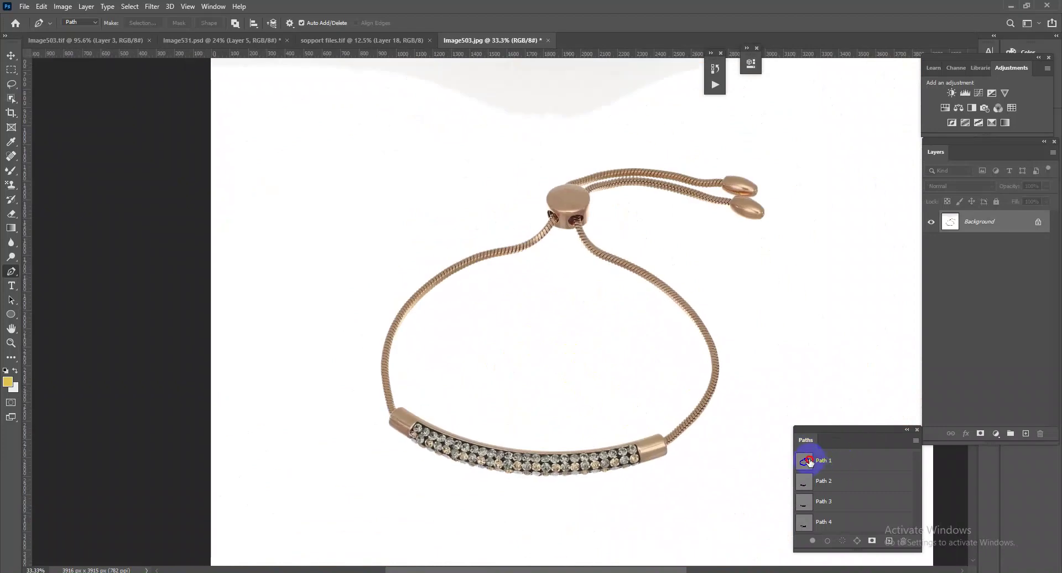
left_click_drag(747, 226, 773, 255)
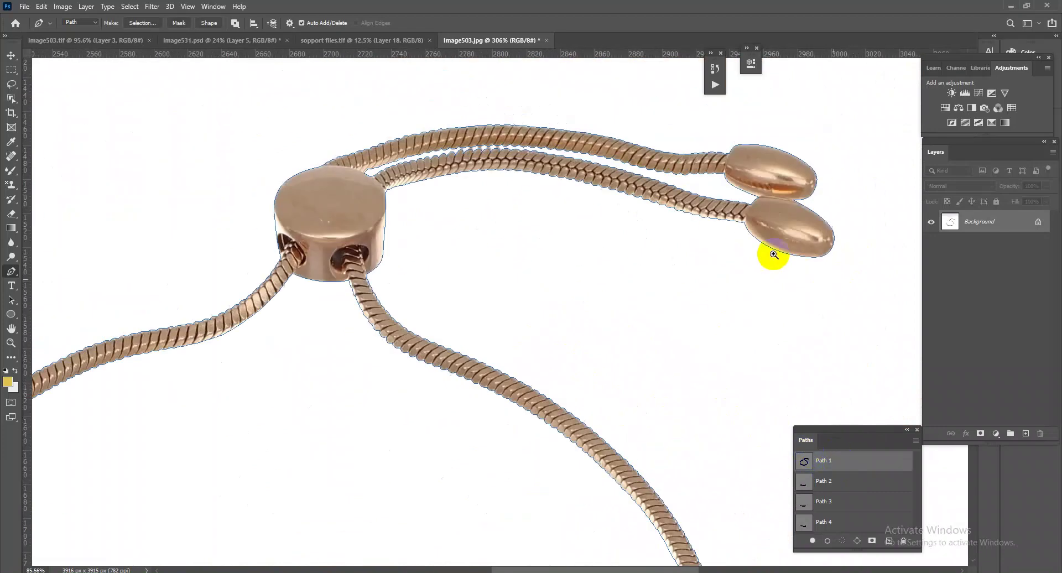
left_click_drag(387, 386, 550, 284)
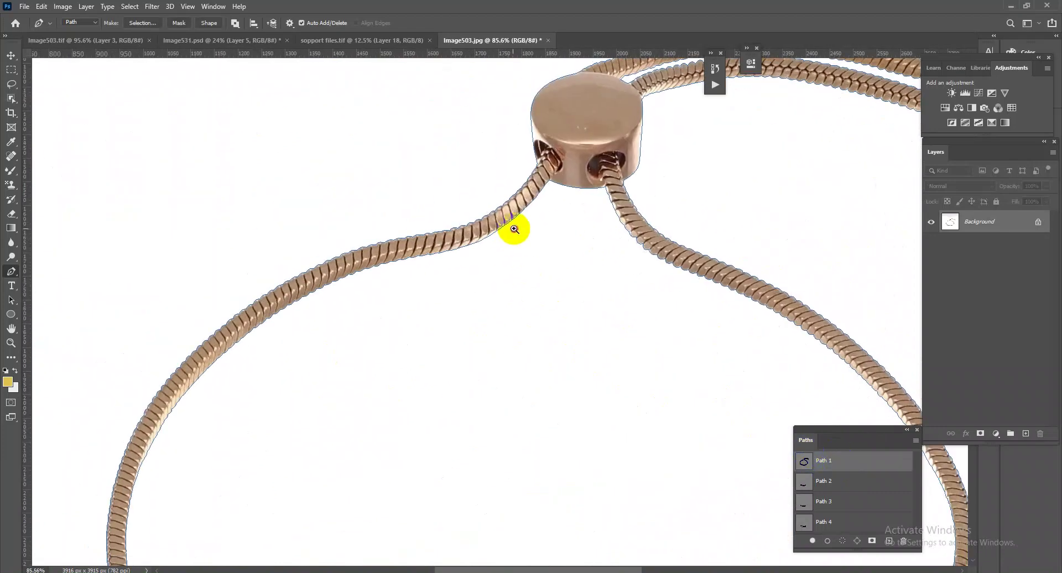
left_click_drag(514, 229, 569, 246)
left_click_drag(597, 298, 521, 262)
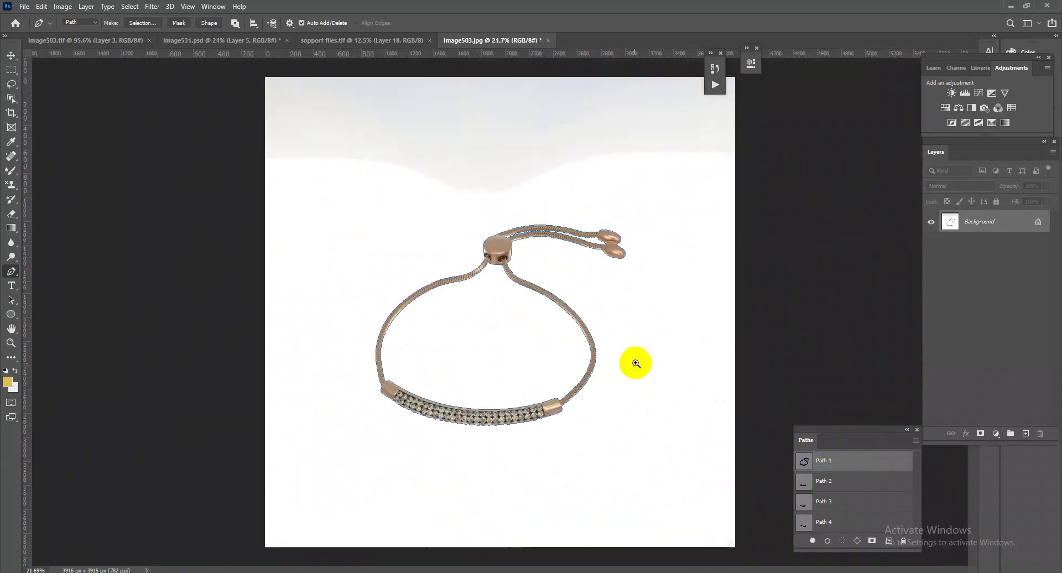
left_click_drag(396, 450, 450, 465)
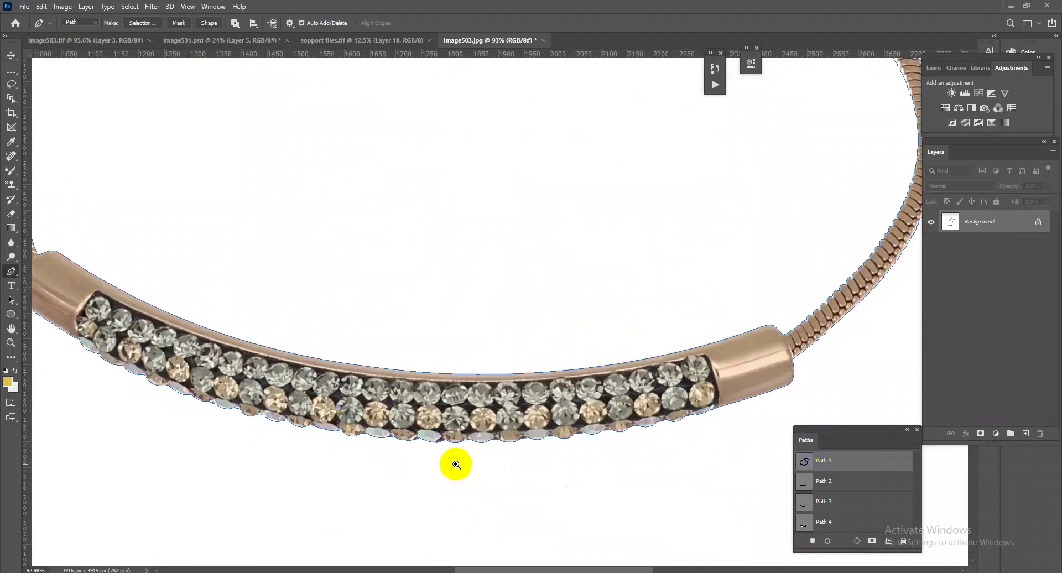
Copy the feathered Path 1 bracelet cut-out to a new layer and fill Layer 1 white
left_click(804, 462, "ctrl")
key("shift+F6")
key("Return")
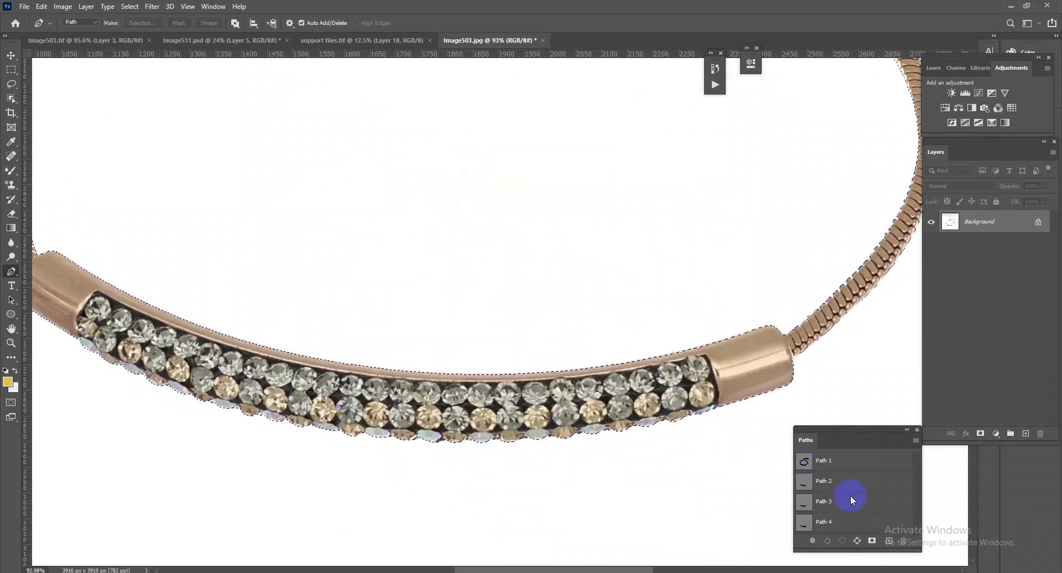
key("ctrl+j")
key("ctrl+j")
left_click(983, 251)
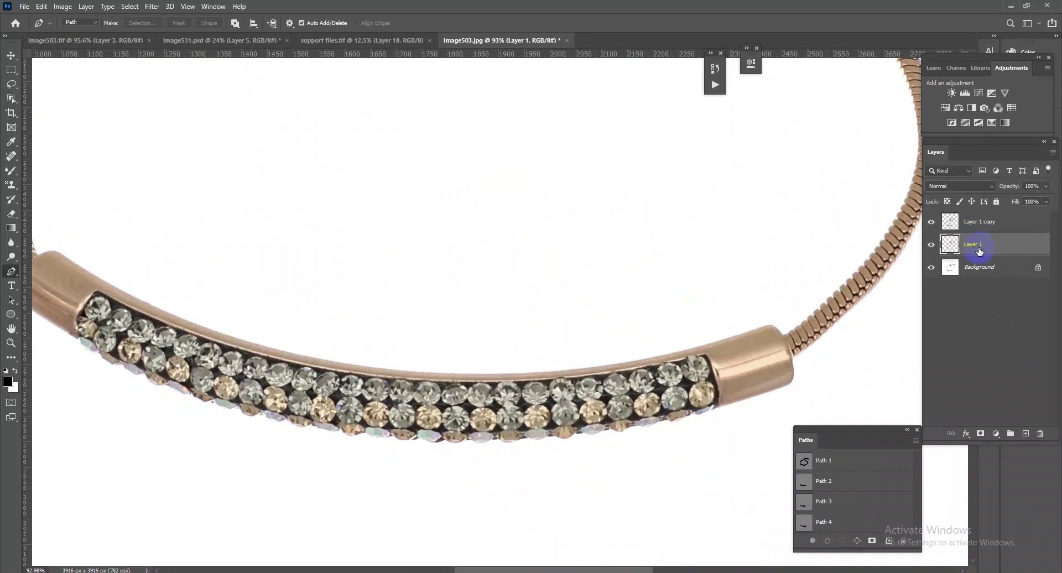
key("ctrl+BackSpace")
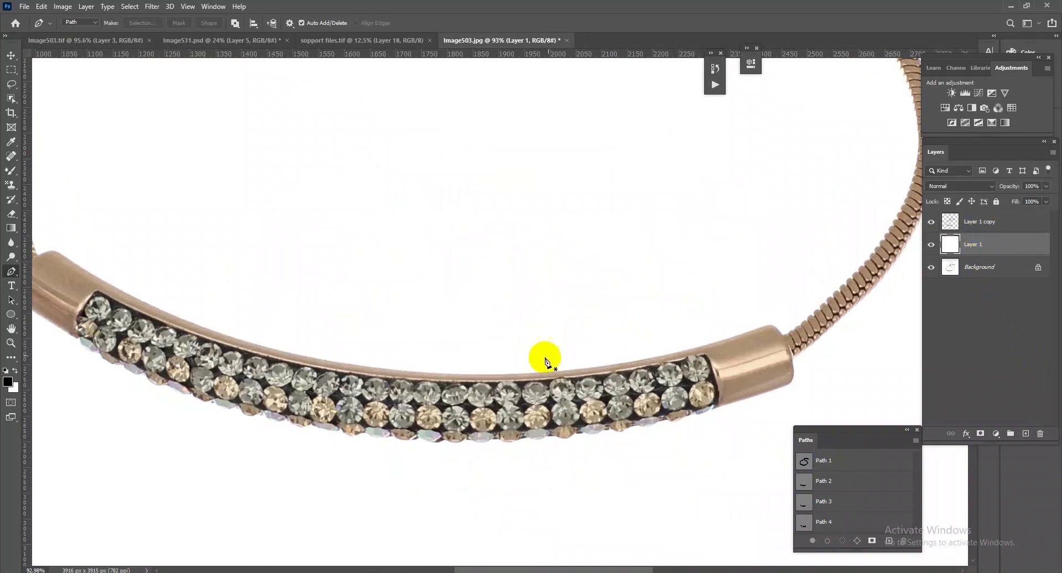
Load the jewel bar outline (Path 2) and copy it from Layer 1 copy to a new layer
scroll(652, 362, "up", 1)
left_click(803, 483)
left_click(811, 540)
left_click(805, 523, "ctrl")
left_click(1003, 221)
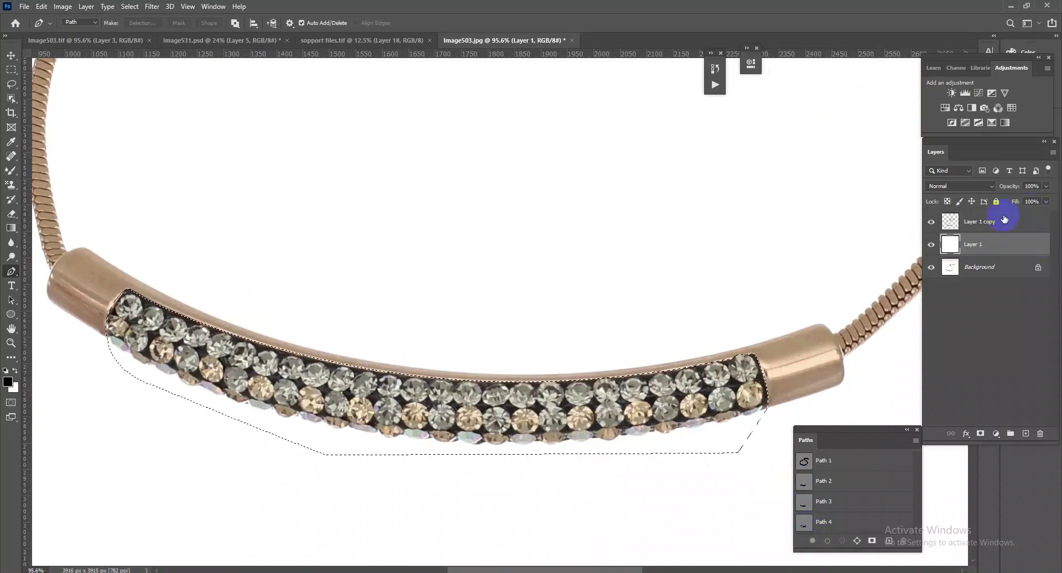
key("ctrl+shift+alt+n")
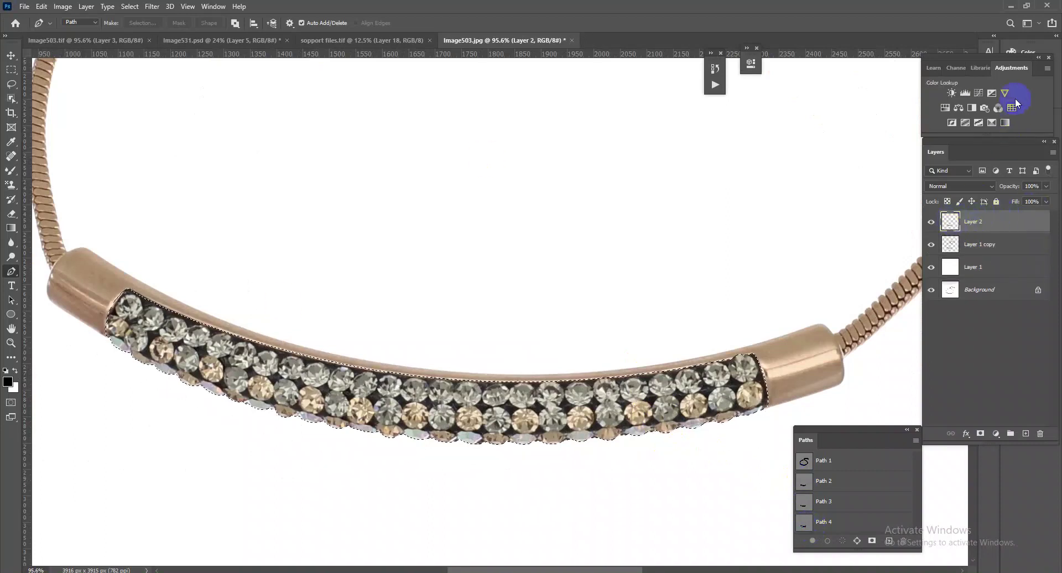
Brighten the crystals with Levels white input 230 merged down, then copy the lower stone row (Path 3) to a new layer
left_click(967, 94)
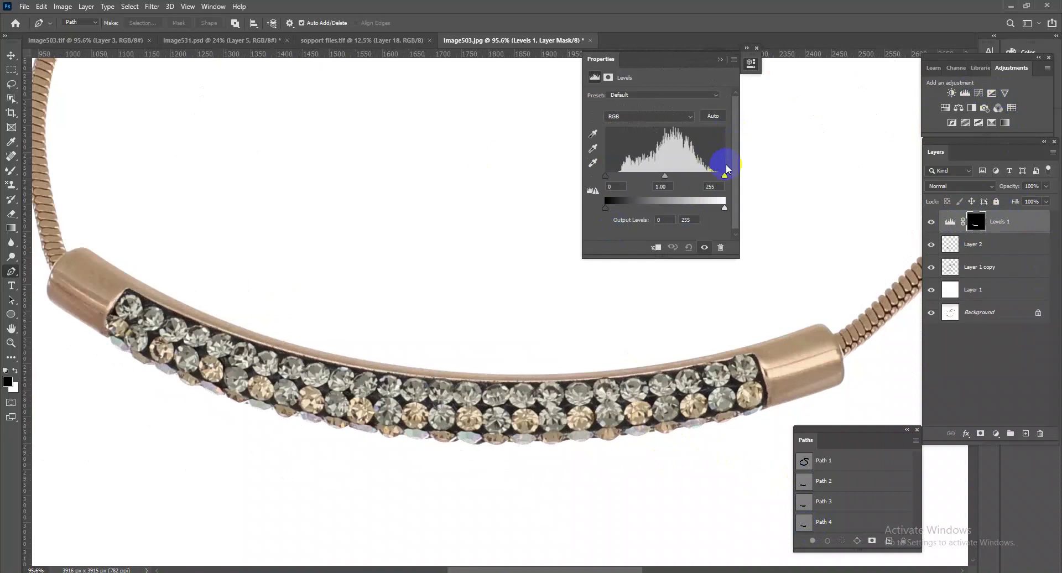
left_click_drag(724, 175, 713, 176)
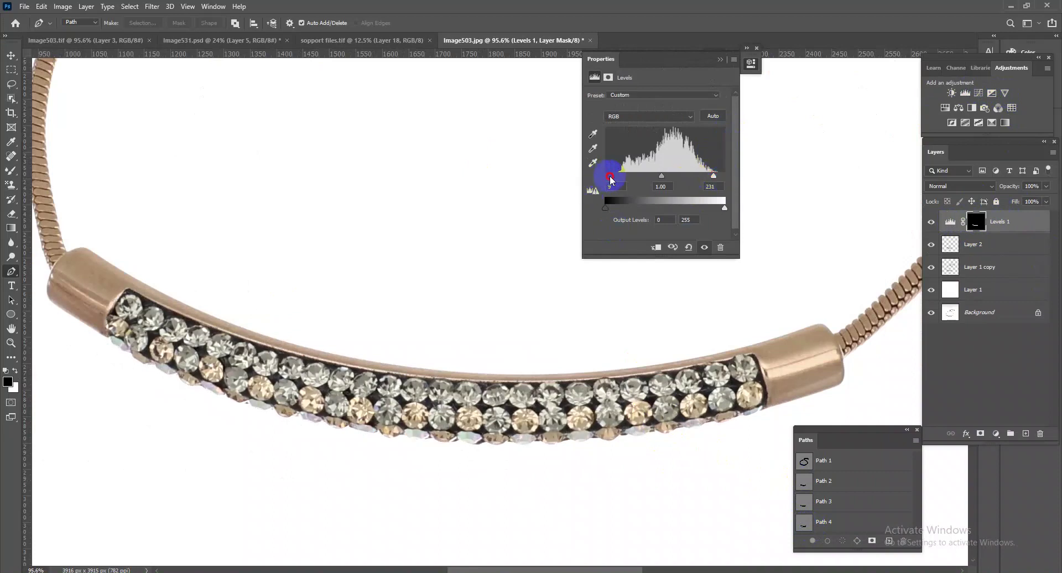
left_click(720, 60)
key("ctrl+z")
key("ctrl+z")
left_click(808, 506, "ctrl")
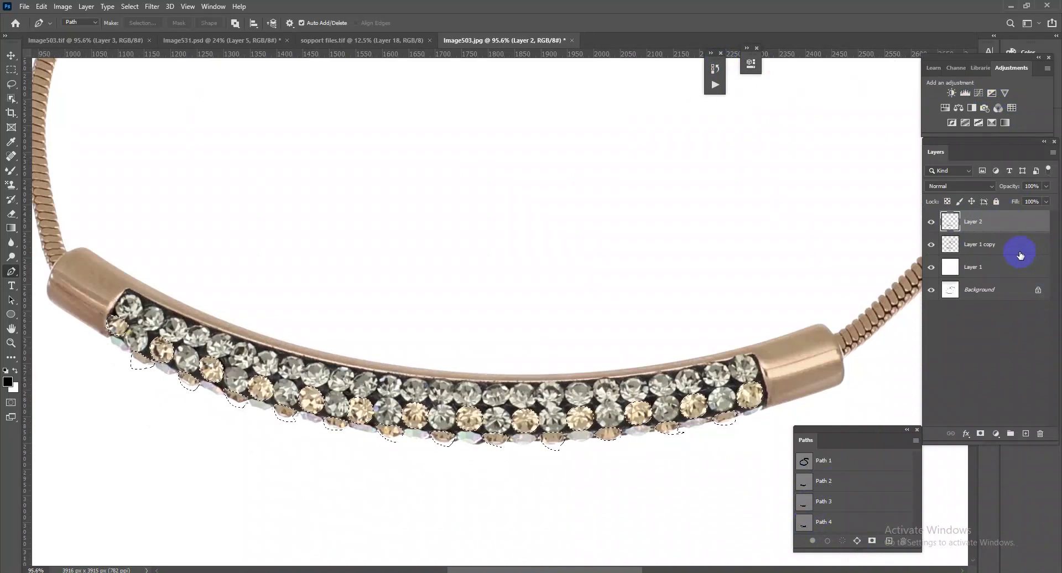
key("ctrl+j")
Apply Camera Raw to the lower stones: Sharpening 53, Noise Reduction 14, Texture +36, and more contrast
key("ctrl+shift+a")
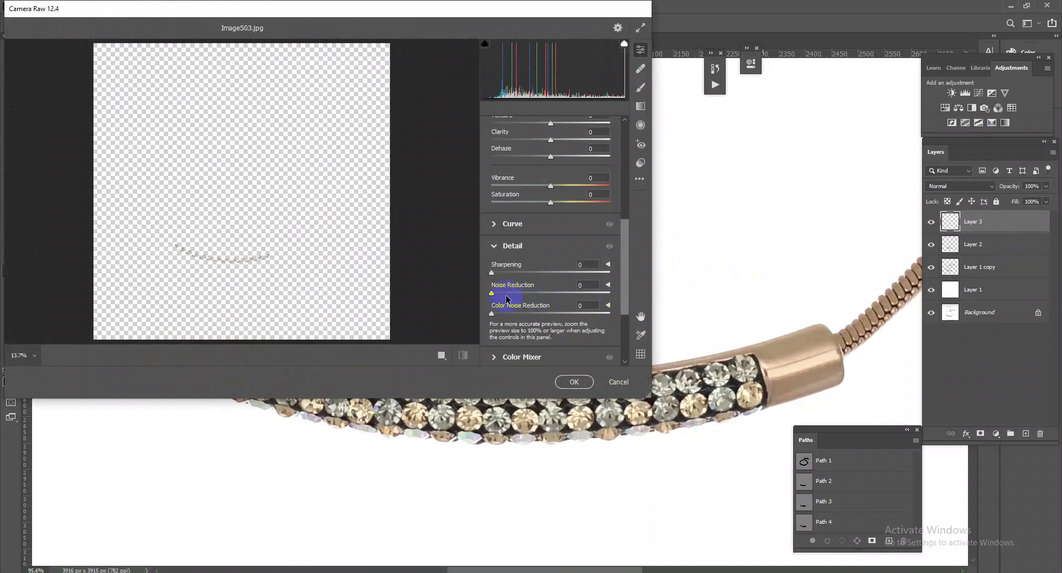
scroll(535, 251, "up", 2)
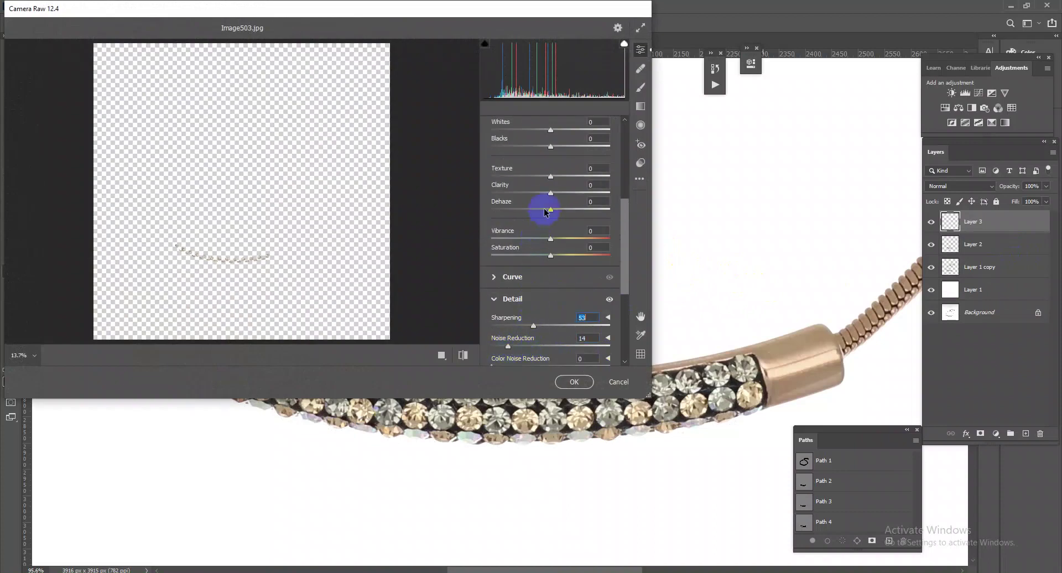
left_click_drag(550, 176, 560, 177)
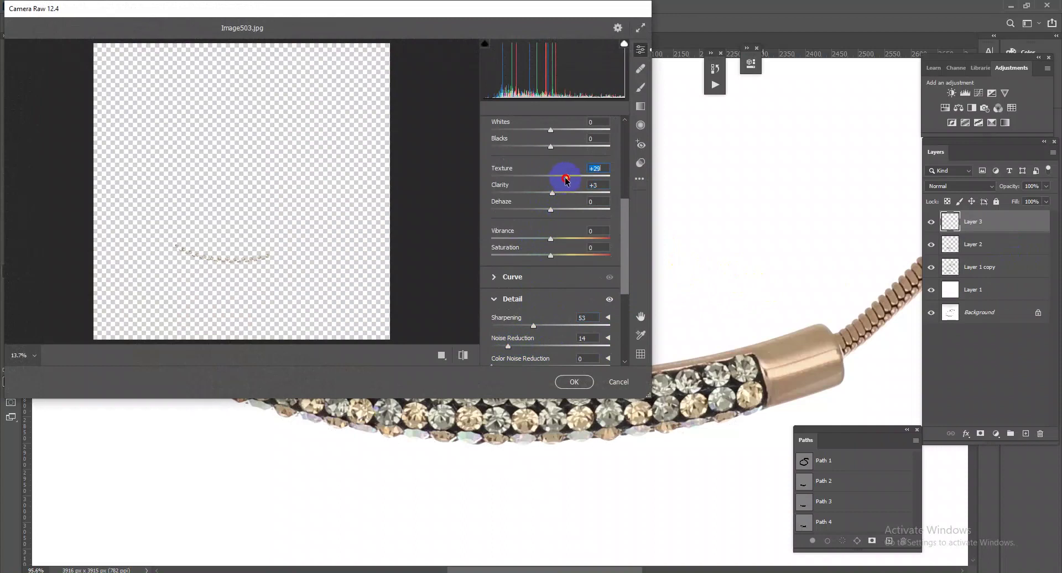
scroll(563, 163, "up", 2)
left_click_drag(550, 134, 571, 133)
left_click(583, 384)
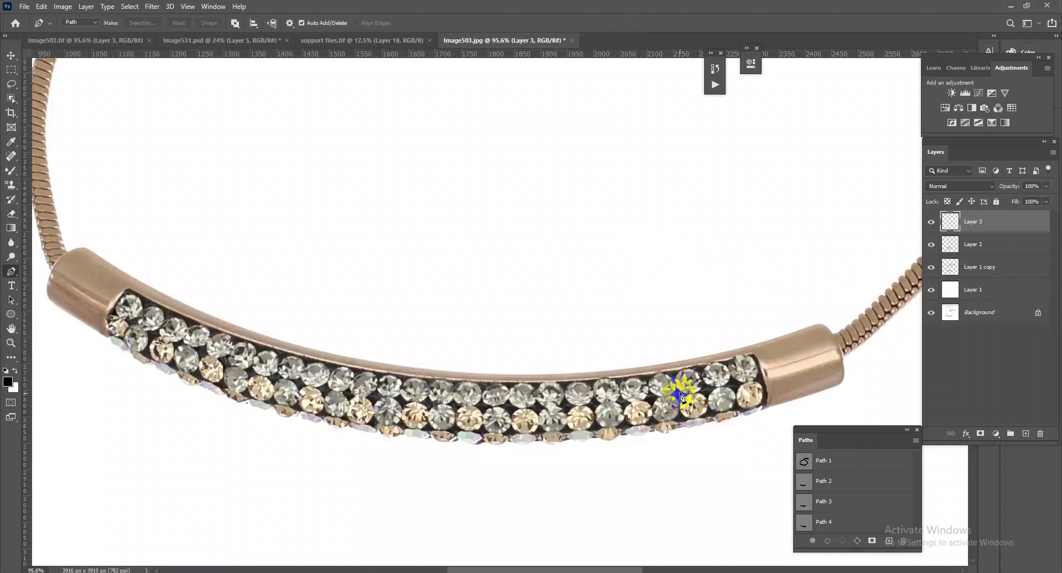
Copy the selected gems from Layer 1 copy onto new Layer 4 and load them as a selection
scroll(715, 403, "down", 1)
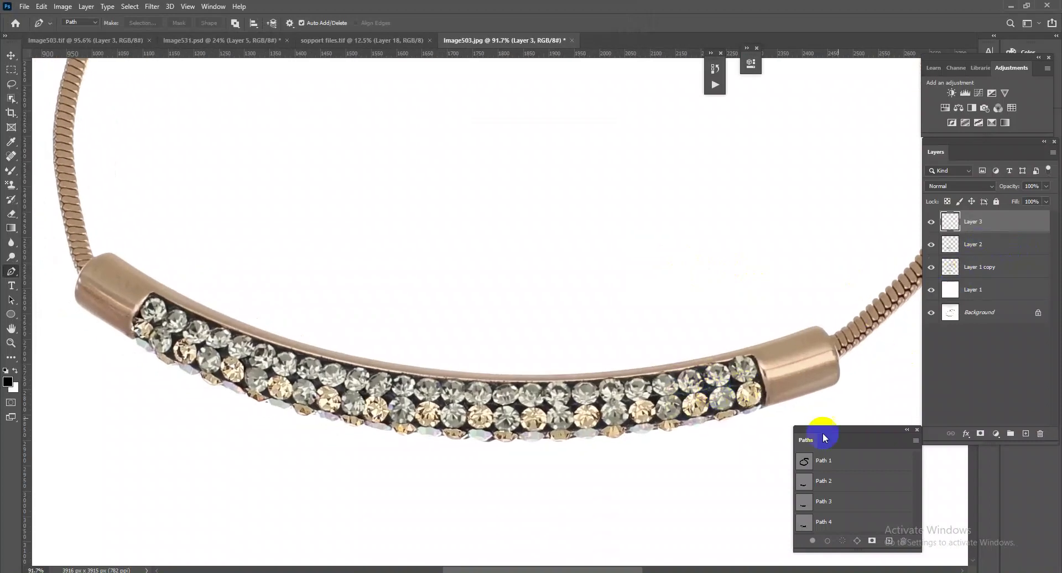
left_click(806, 501, "ctrl")
left_click(804, 481, "ctrl")
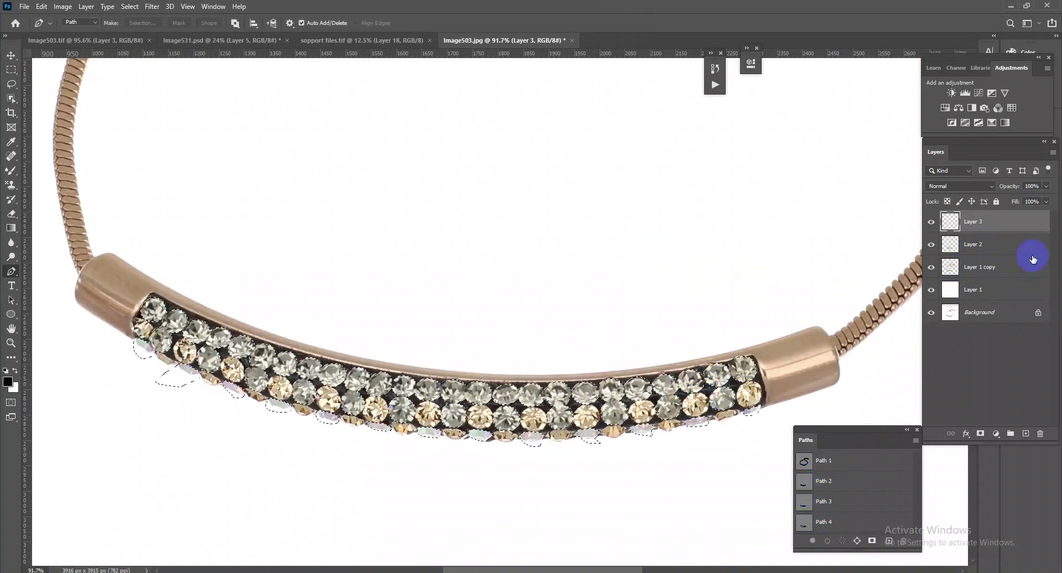
left_click(988, 270)
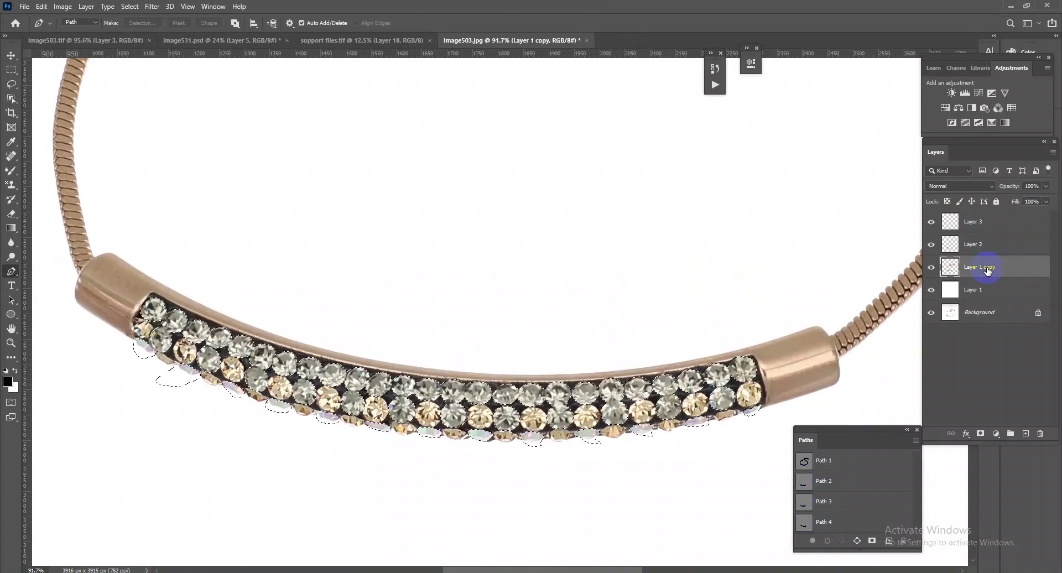
key("ctrl+j")
left_click(940, 267, "ctrl")
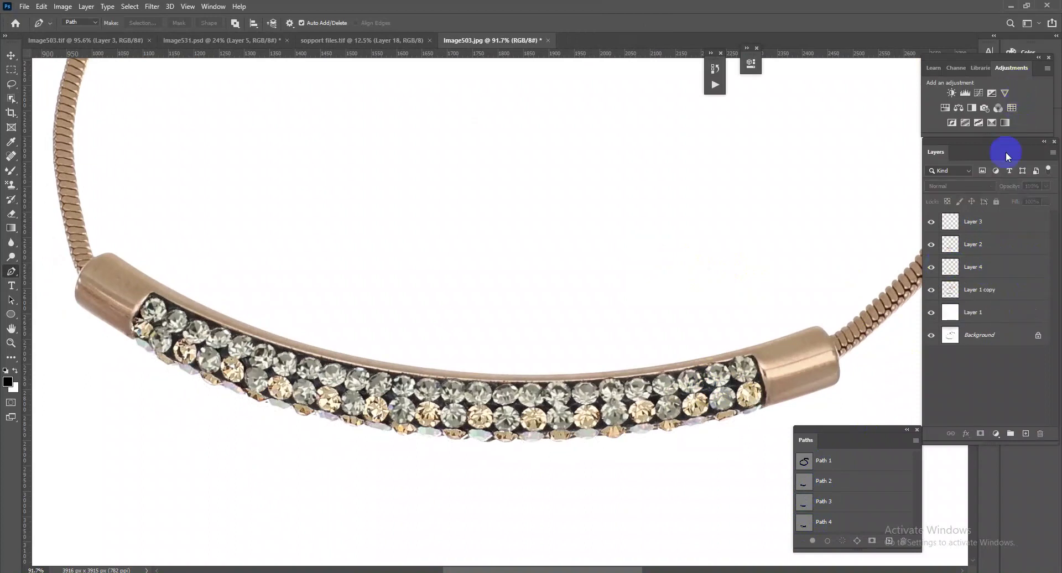
left_click(982, 278)
left_click(950, 266, "ctrl")
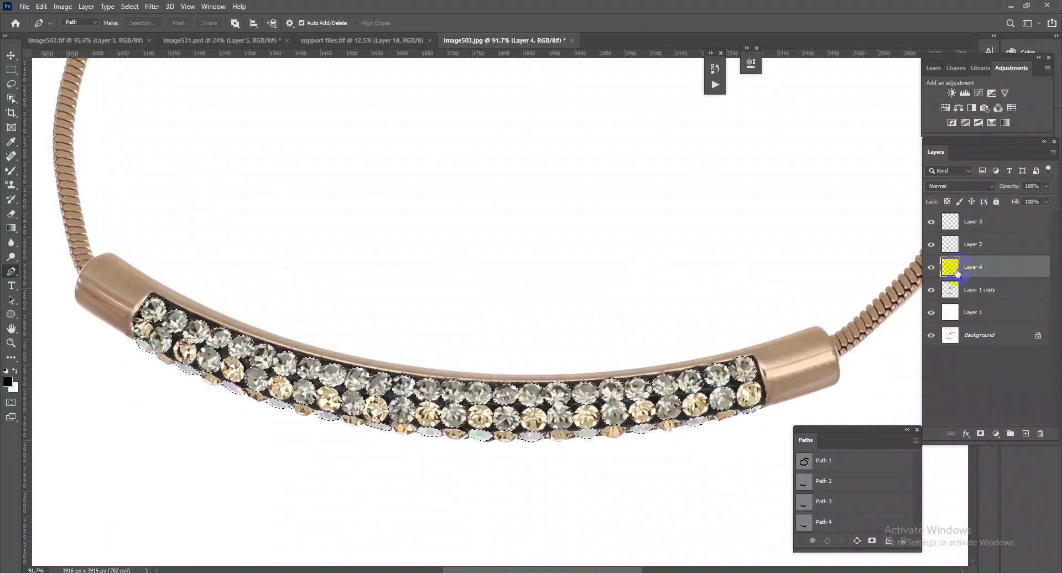
Mute the gems with a Vibrance -73, Saturation -40 adjustment merged into Layer 4
left_click(1006, 93)
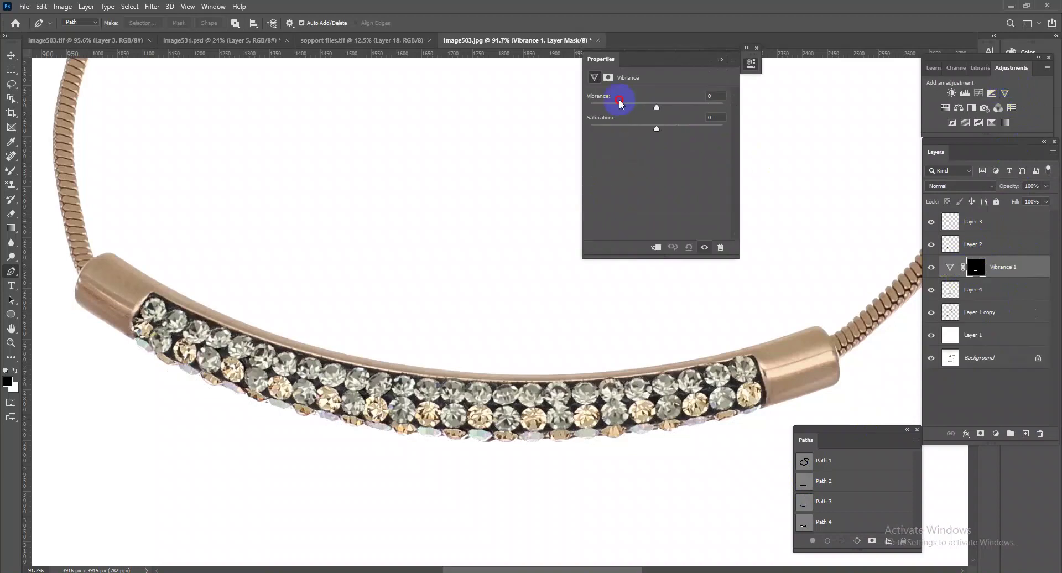
left_click_drag(606, 110, 608, 106)
left_click(630, 127)
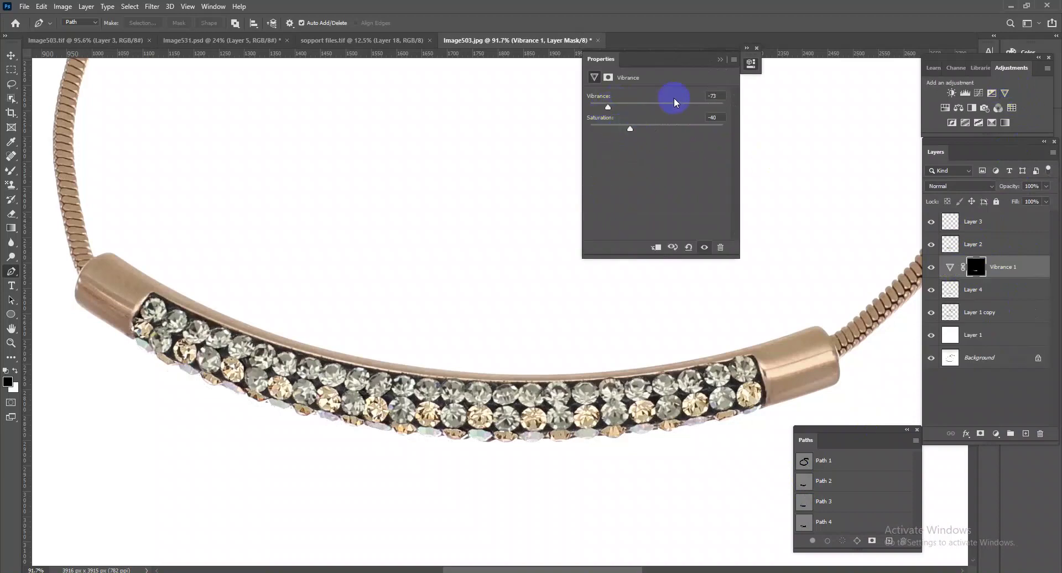
left_click(719, 60)
key("Delete")
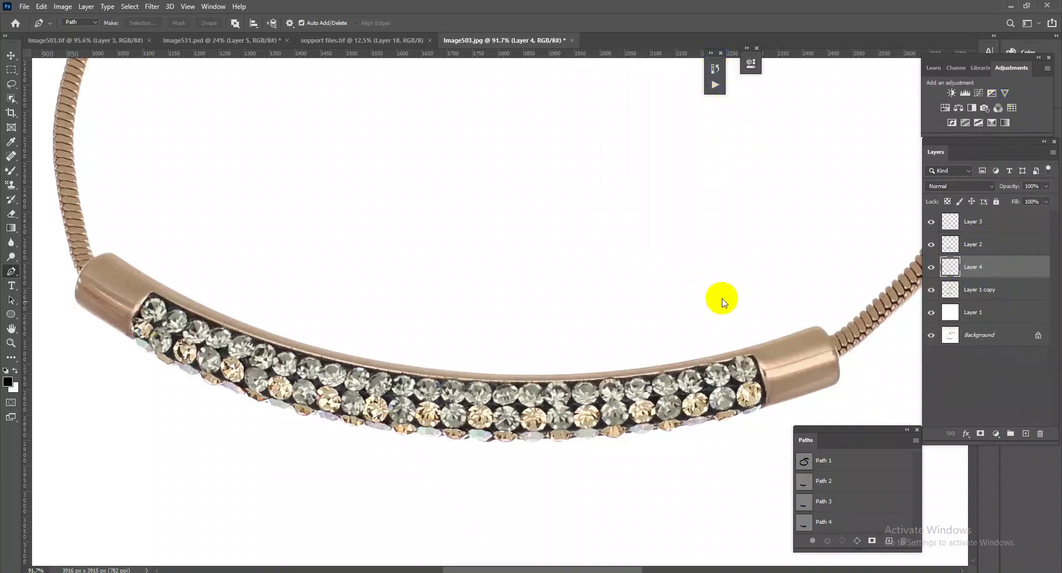
key("ctrl+shift+a")
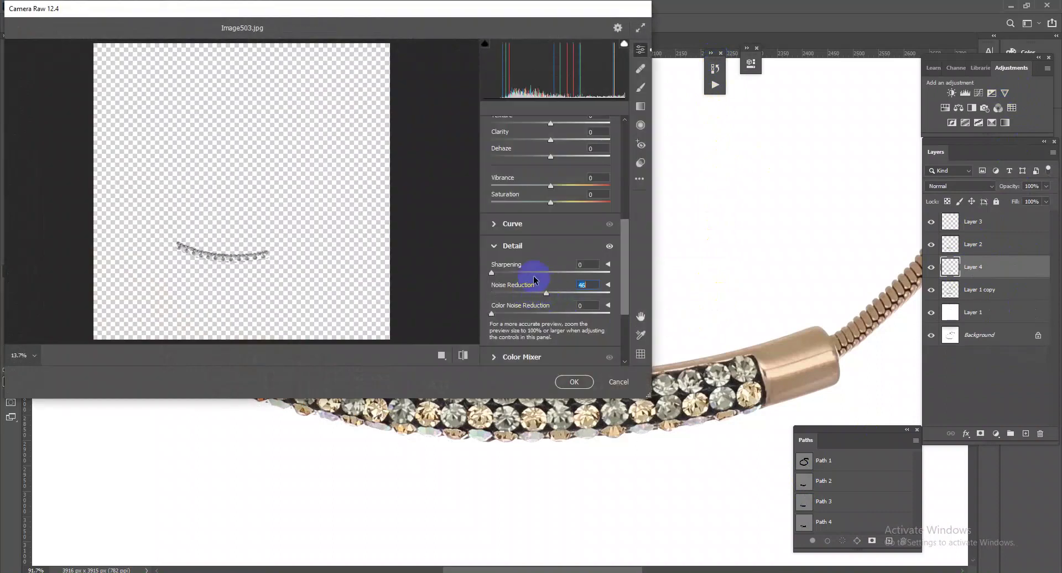
Apply Camera Raw to Layer 4 with Texture +27, Contrast +76, Shadows +50 and Blacks +50
scroll(553, 177, "up", 2)
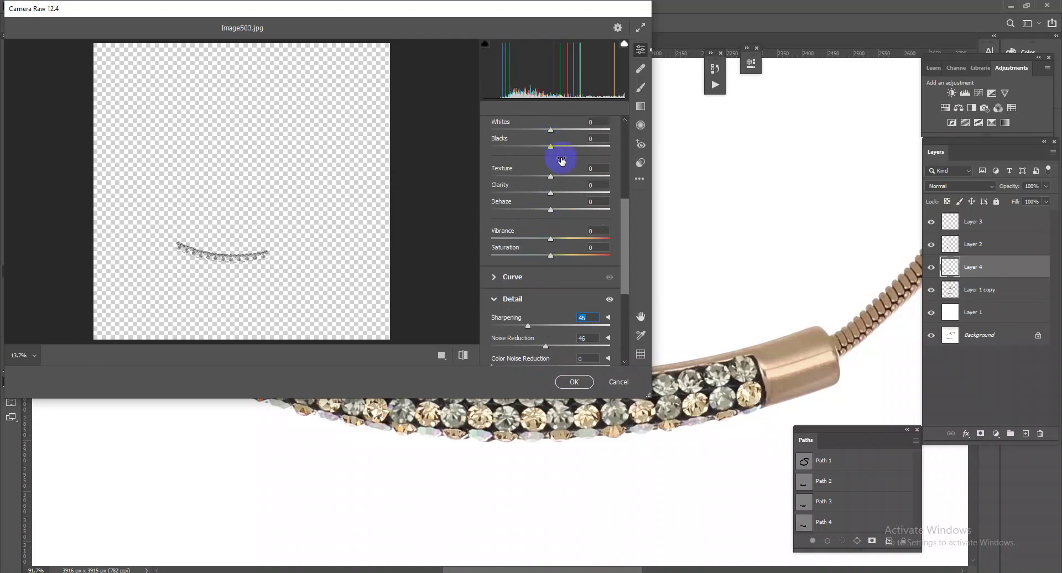
left_click_drag(553, 178, 580, 173)
scroll(568, 172, "up", 1)
mouse_move(551, 139)
left_mouse_down()
mouse_move(580, 140)
mouse_move(595, 160)
left_mouse_up()
scroll(571, 164, "up", 2)
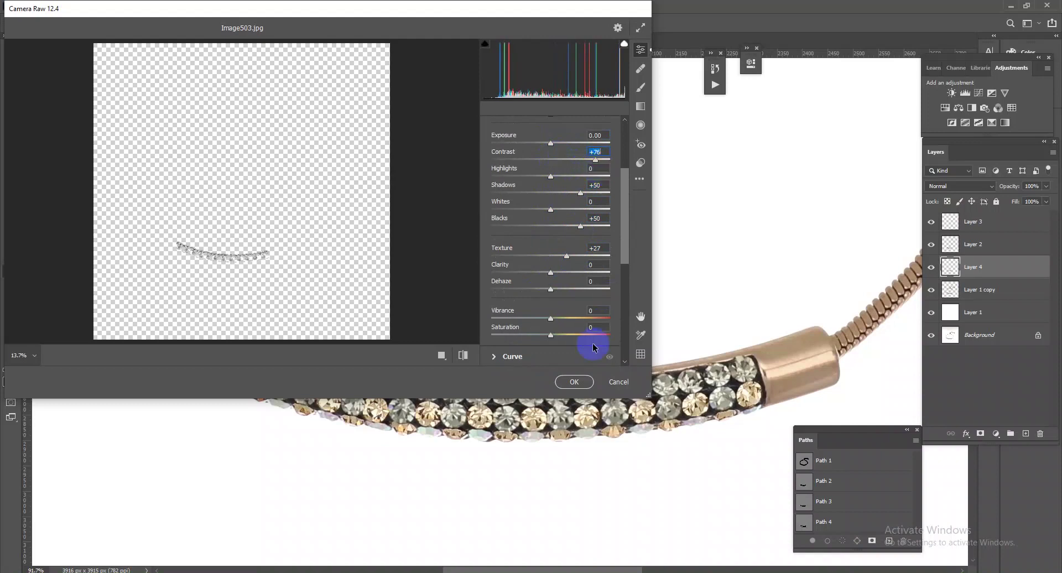
left_click(574, 380)
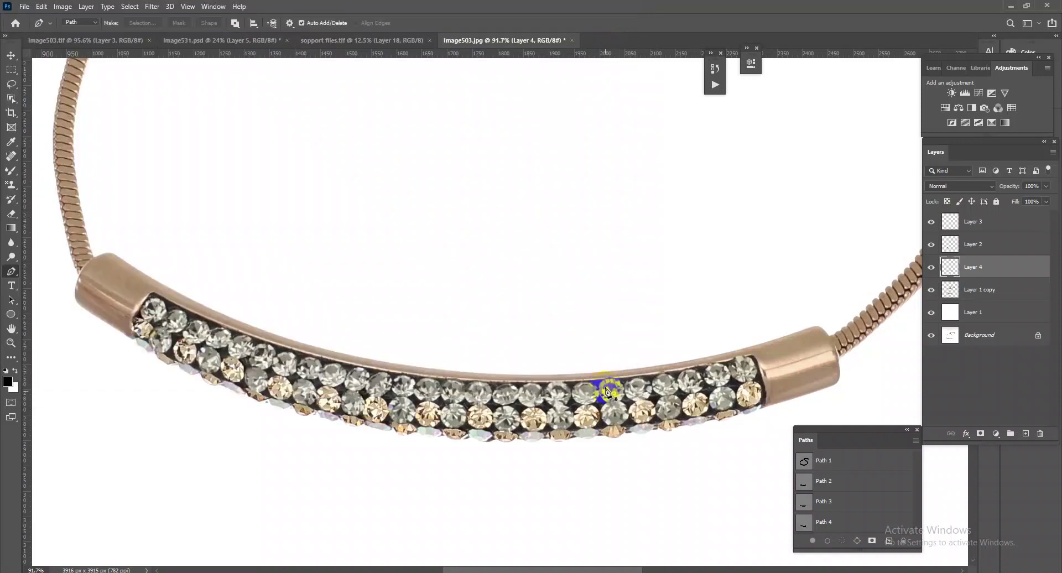
Drag Layer 4 above Layer 3 to the top of the stack, then reload its gem outline as a selection
scroll(604, 395, "up", 3)
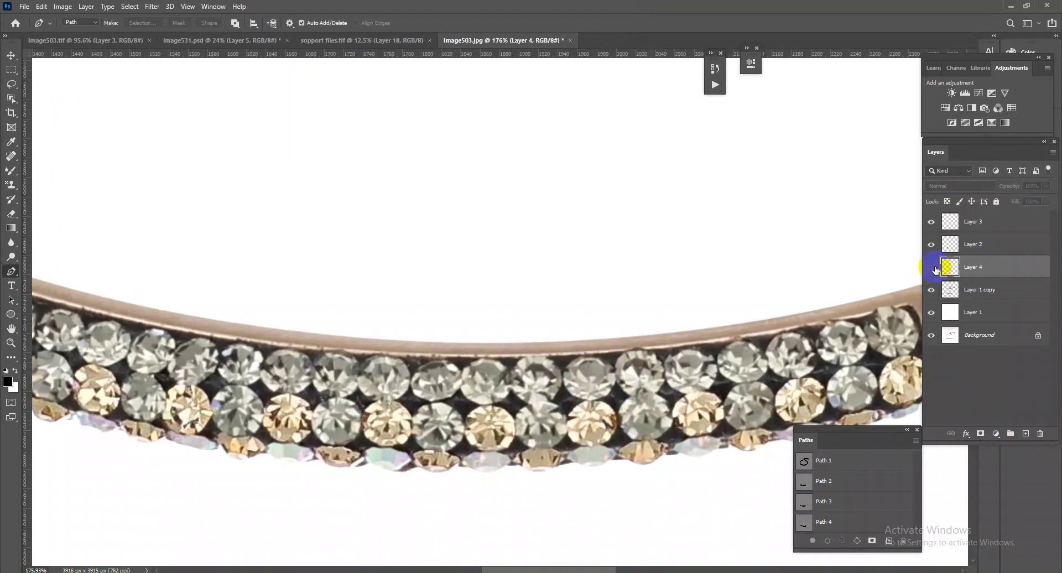
left_click(950, 267, "ctrl")
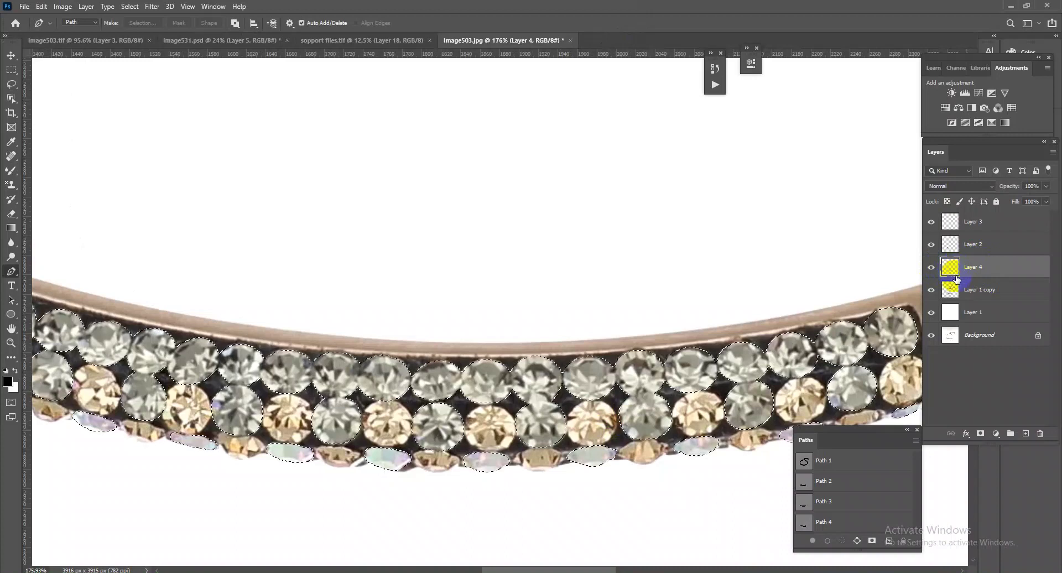
left_click_drag(960, 271, 992, 225)
key("ctrl+d")
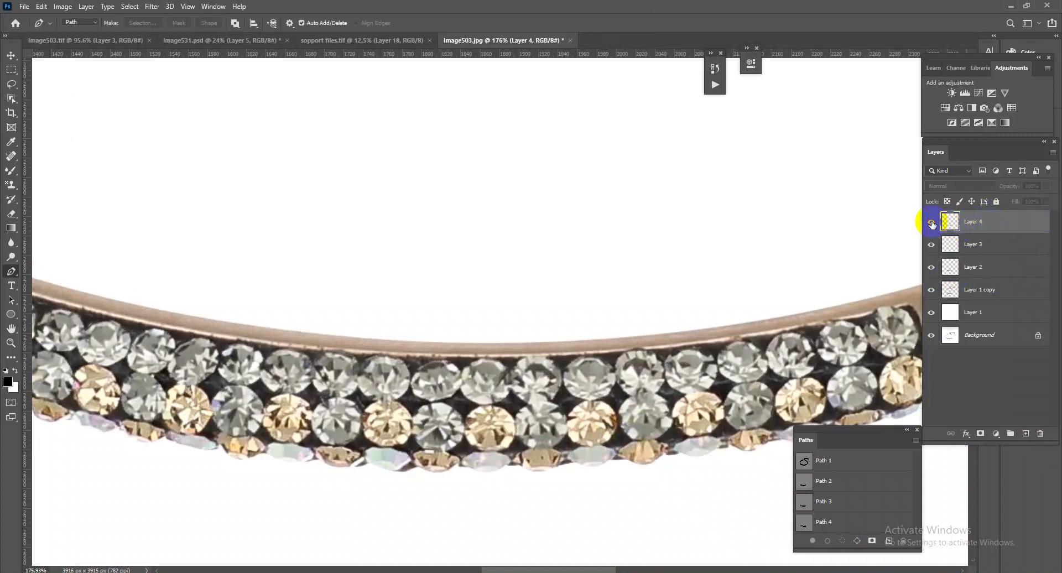
scroll(616, 331, "down", 4)
scroll(560, 410, "down", 3)
scroll(489, 395, "up", 2)
scroll(488, 394, "up", 2)
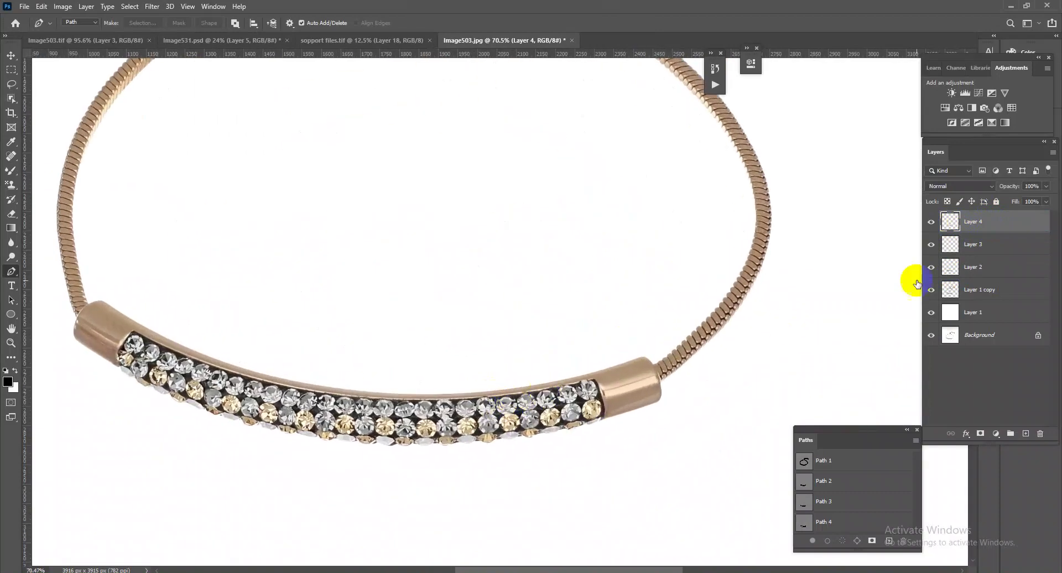
left_click(950, 244, "ctrl")
left_click(953, 223, "ctrl")
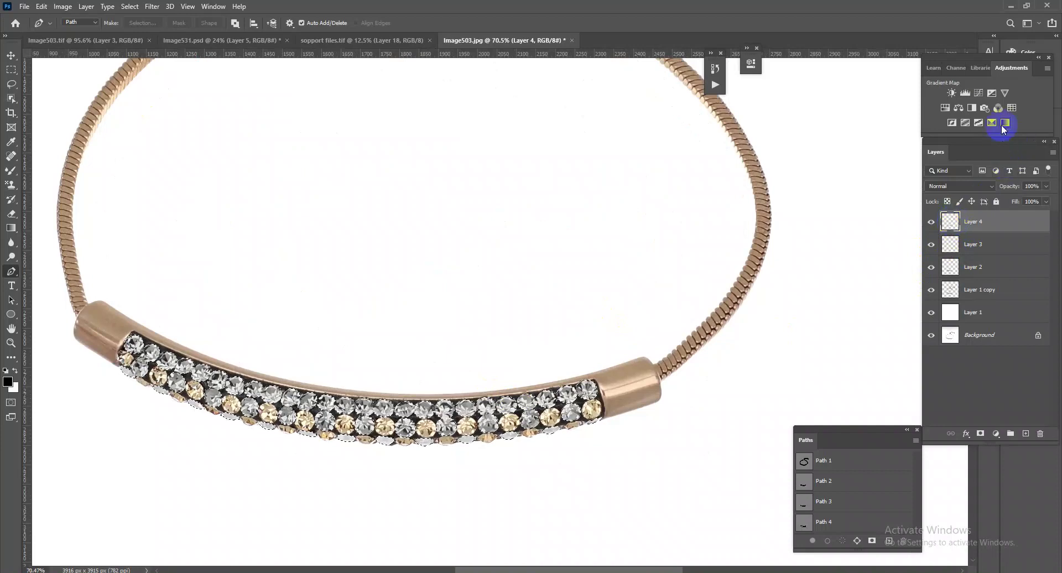
Try a Levels adjustment with white point 229, then delete it along with Layer 3
left_click(965, 94)
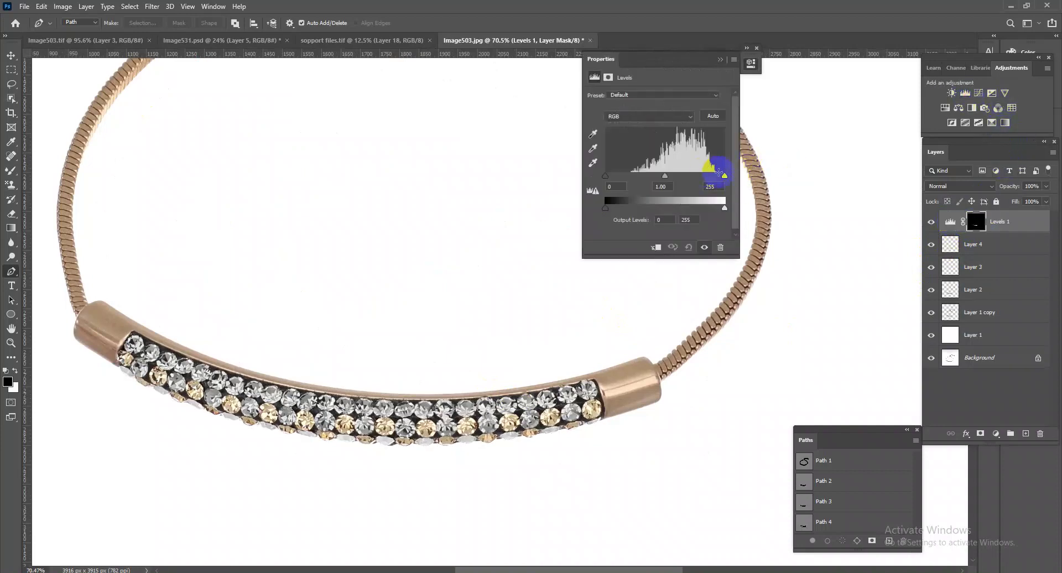
left_click_drag(724, 176, 713, 176)
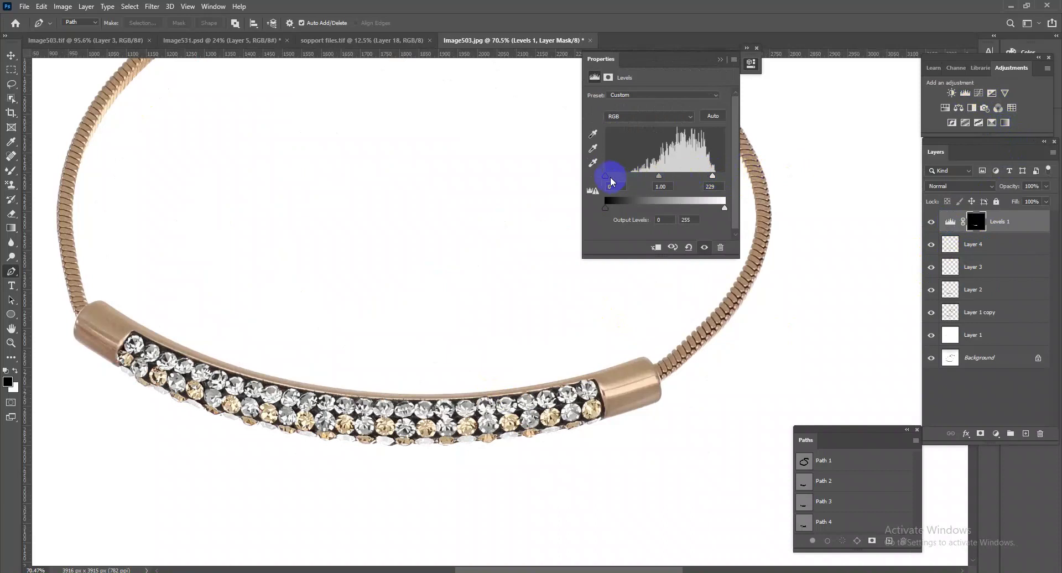
left_click(719, 59)
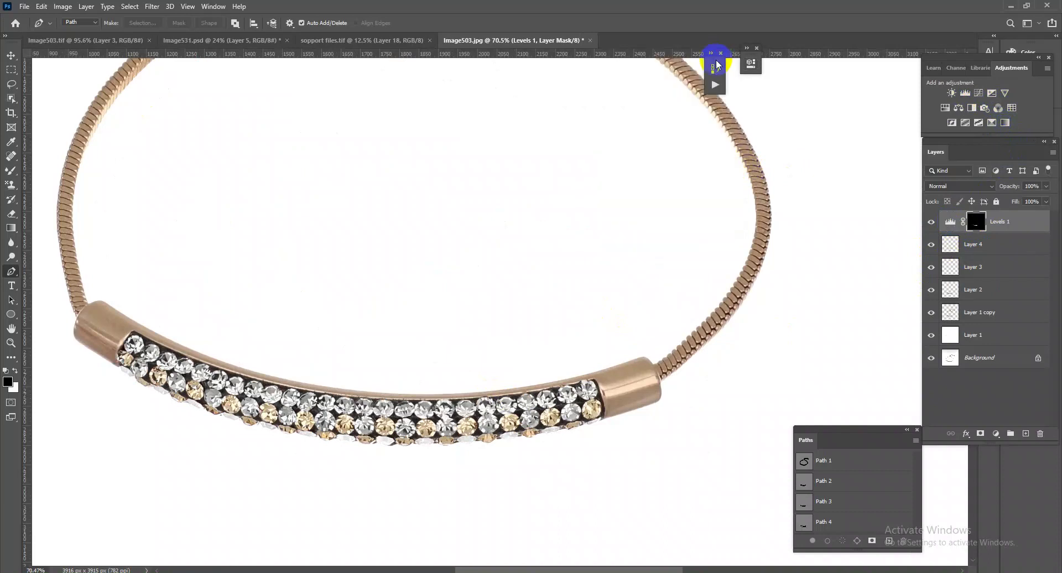
key("Delete")
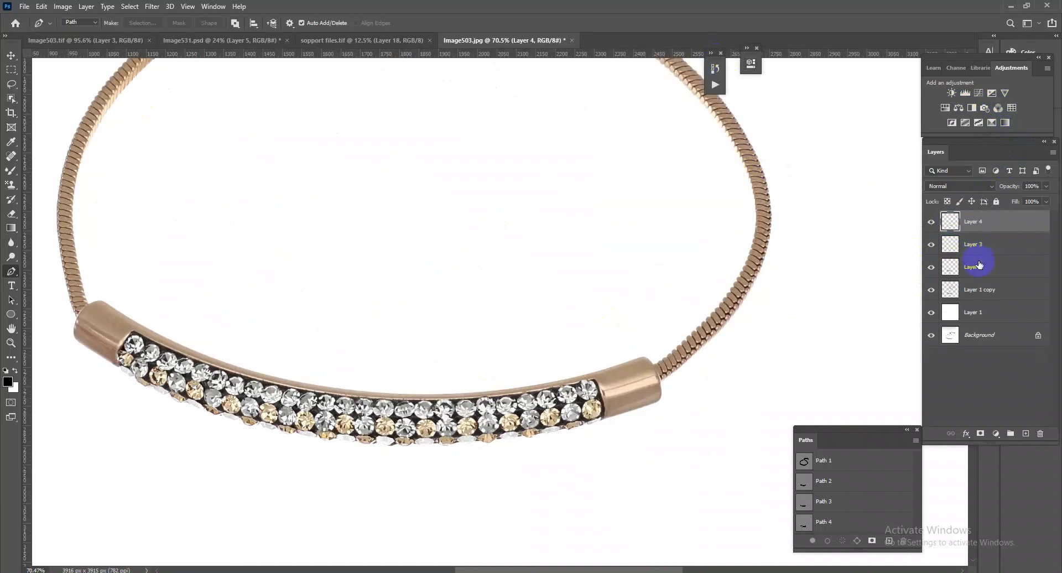
left_click(982, 246)
key("Delete")
Toggle Layer 4's visibility to compare before and after, and check Layer 2's crystal band selection
left_click(929, 224)
left_click(931, 222)
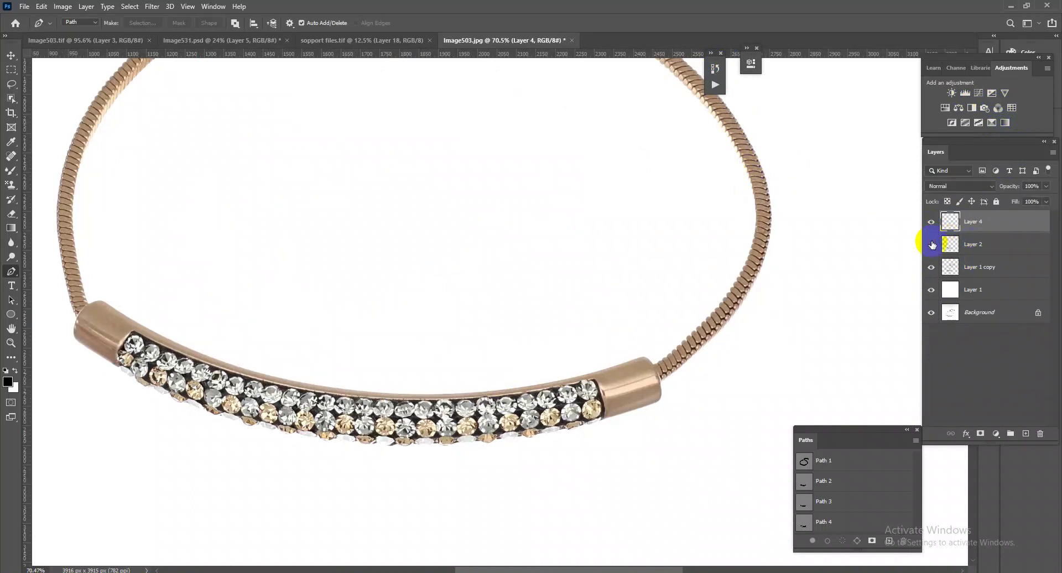
left_click(953, 245, "ctrl")
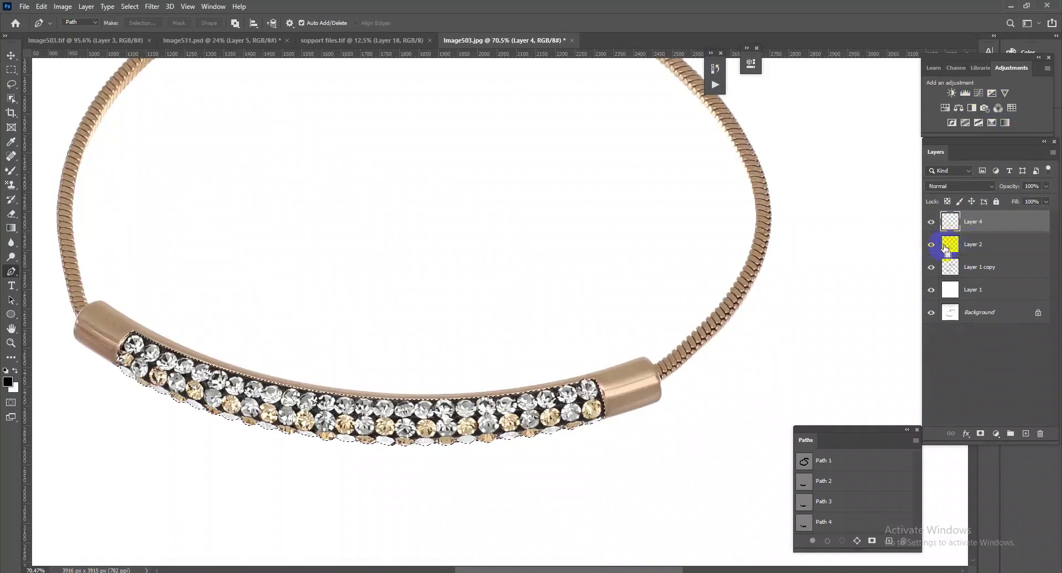
key("ctrl+d")
mouse_move(576, 391)
left_mouse_down()
mouse_move(636, 343)
mouse_move(622, 320)
left_mouse_up()
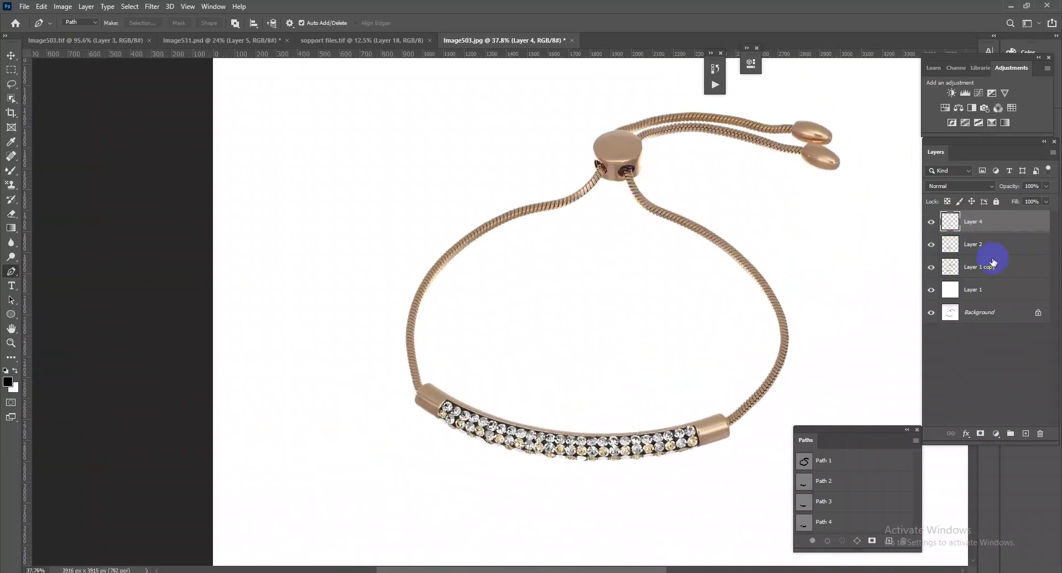
Run the Camera Raw filter on Layer 1 copy, then zoom in close on the slider bead
left_click(992, 275)
left_click_drag(747, 321, 636, 375)
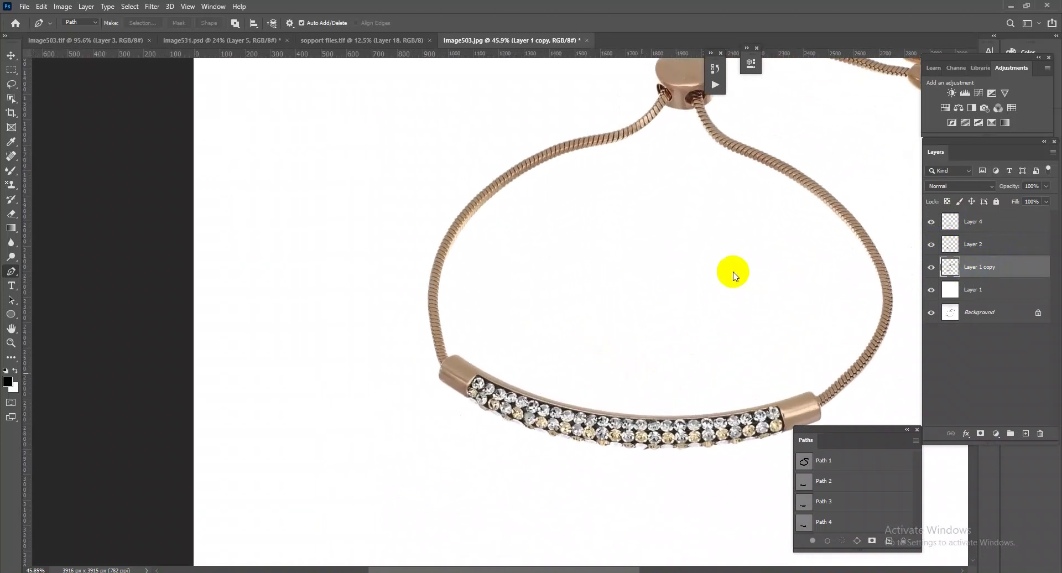
key("ctrl+shift+a")
left_click(573, 382)
left_click_drag(836, 359, 677, 265)
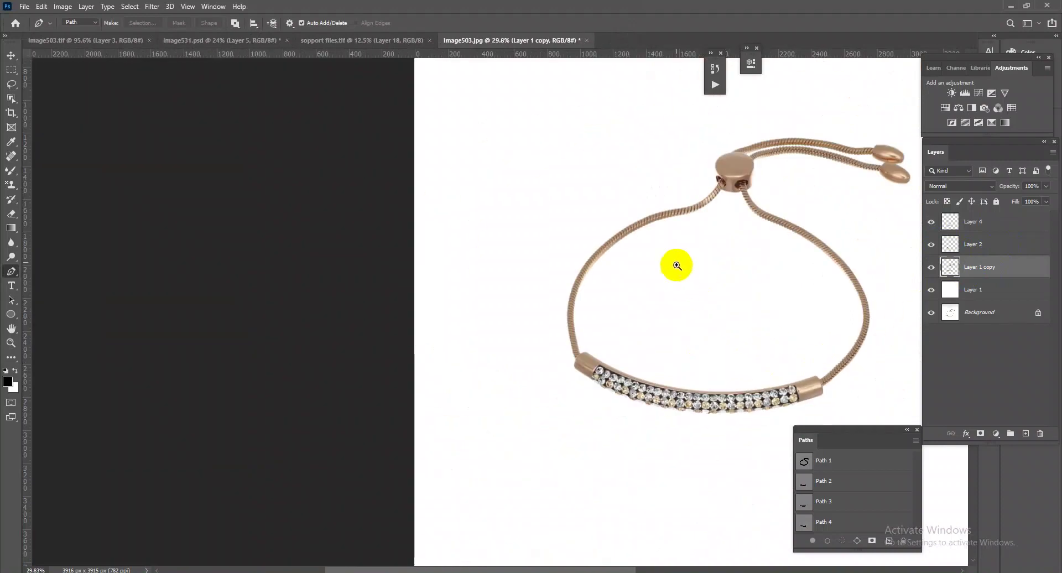
left_click_drag(729, 153, 827, 206)
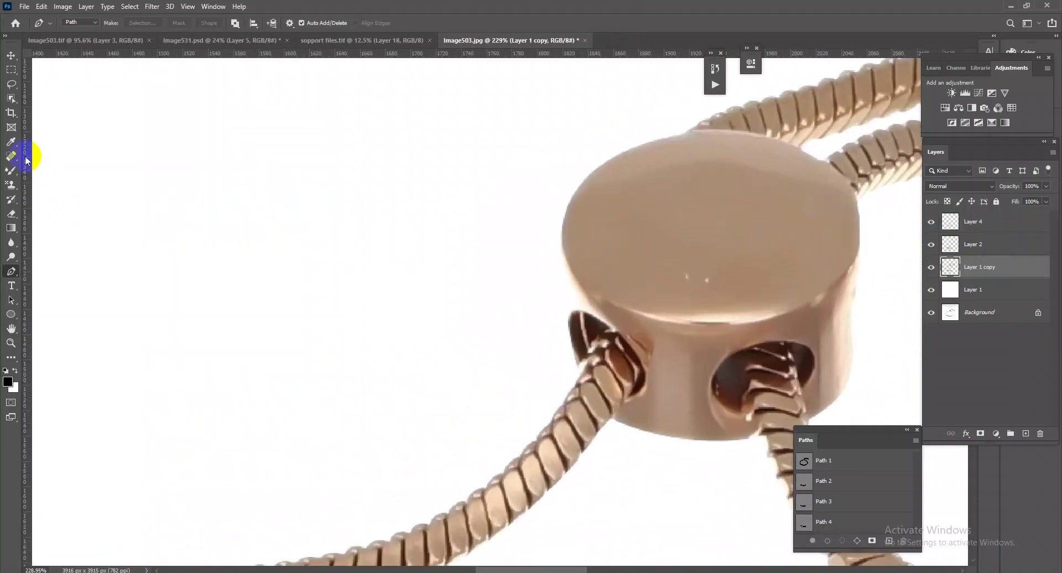
Heal the light specks on the slider bead with a size 27 Spot Healing Brush
left_click(26, 160)
right_click(713, 277, "alt")
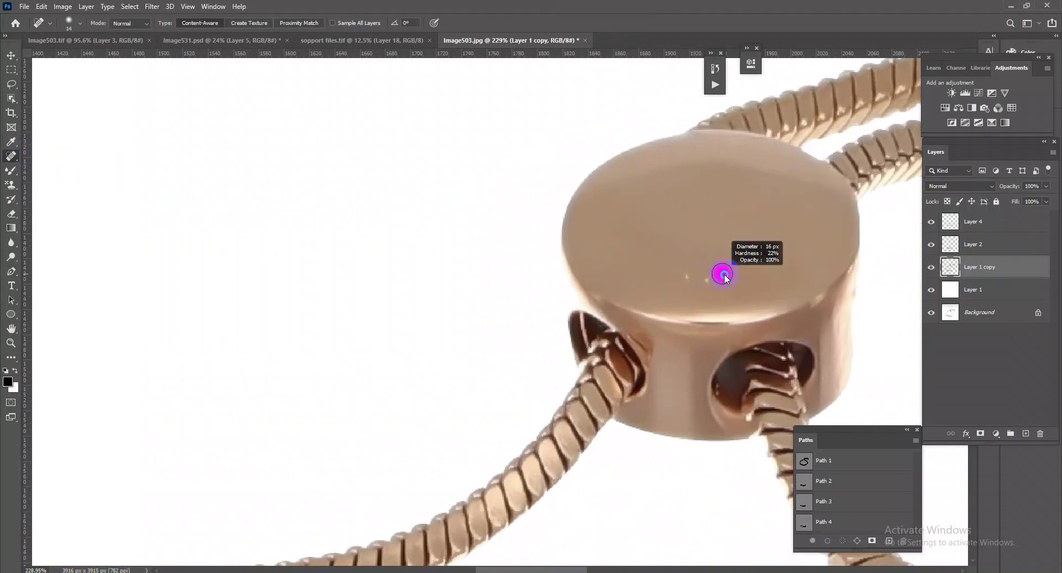
left_click(685, 275)
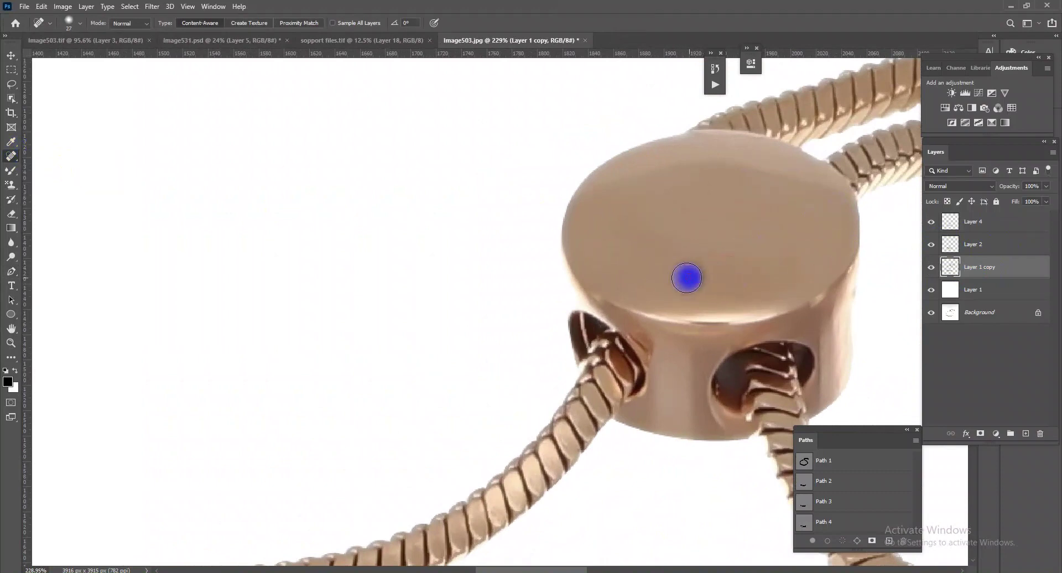
left_click(950, 267, "ctrl")
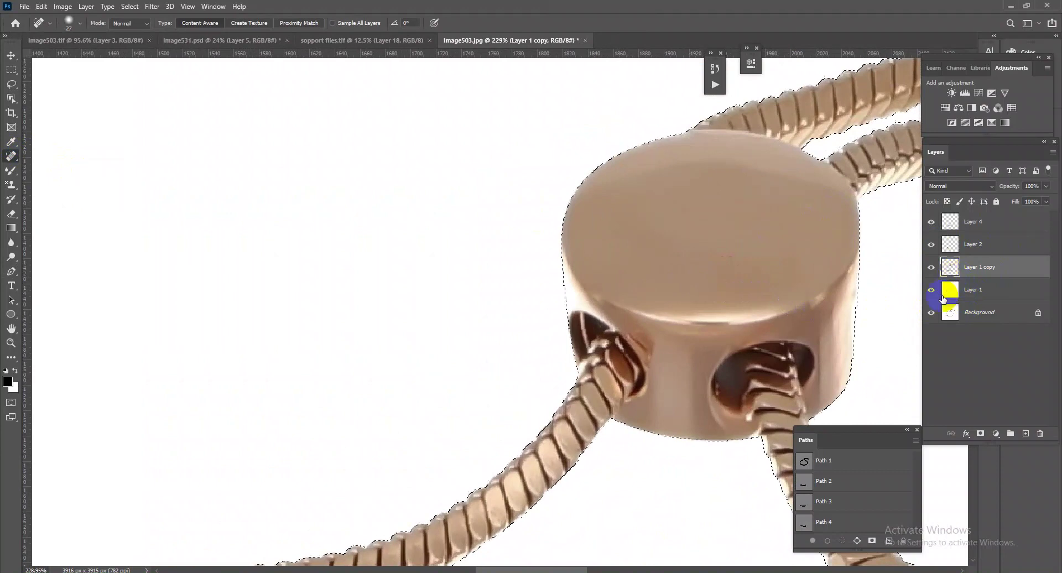
left_click_drag(808, 338, 670, 293)
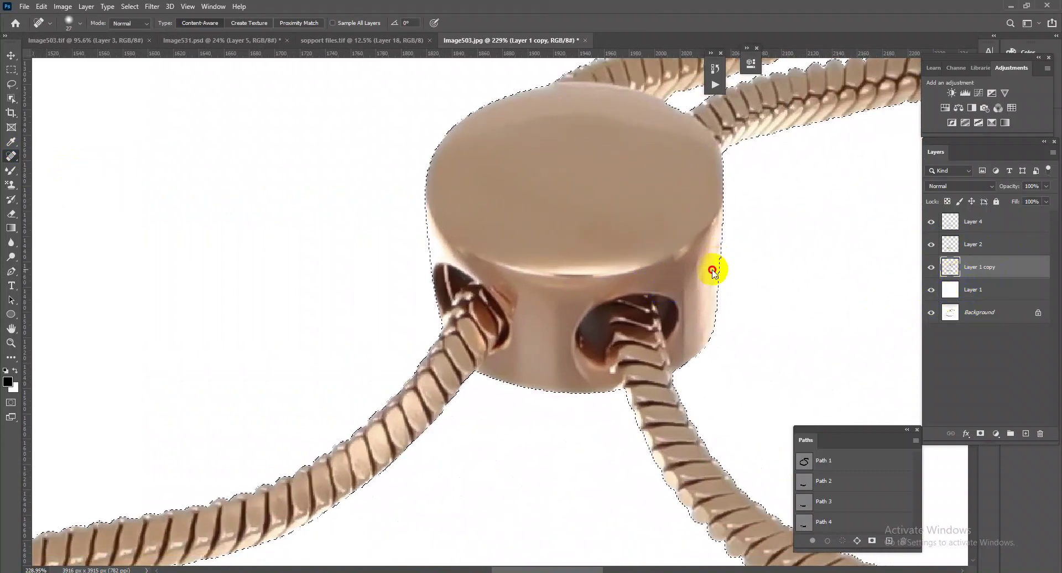
left_click(713, 266, "alt")
left_click(514, 226)
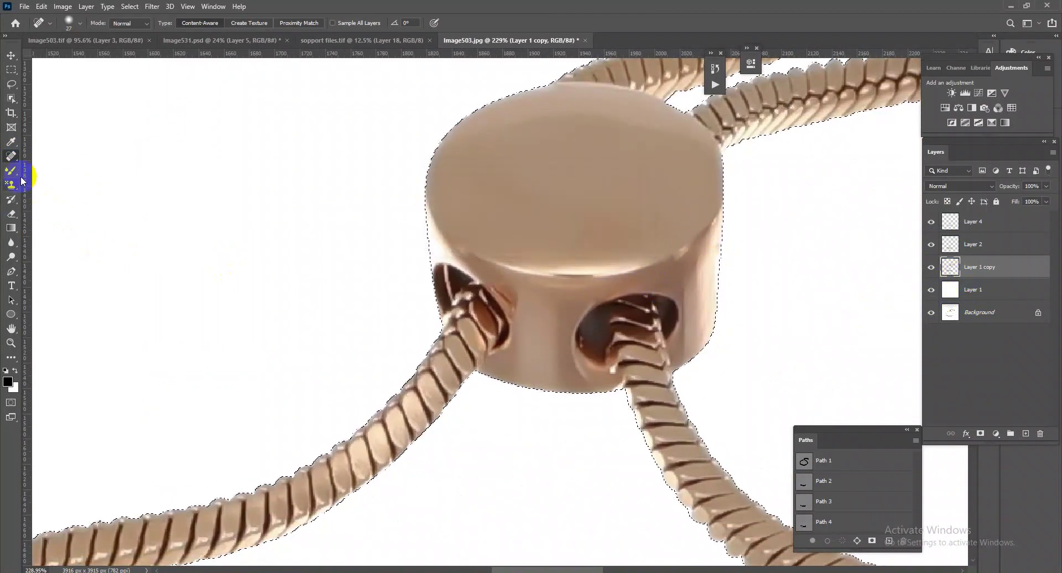
Smooth the bead's left and right edges with the Mixer Brush loaded with its peach colour
right_click(11, 170)
left_click(72, 202)
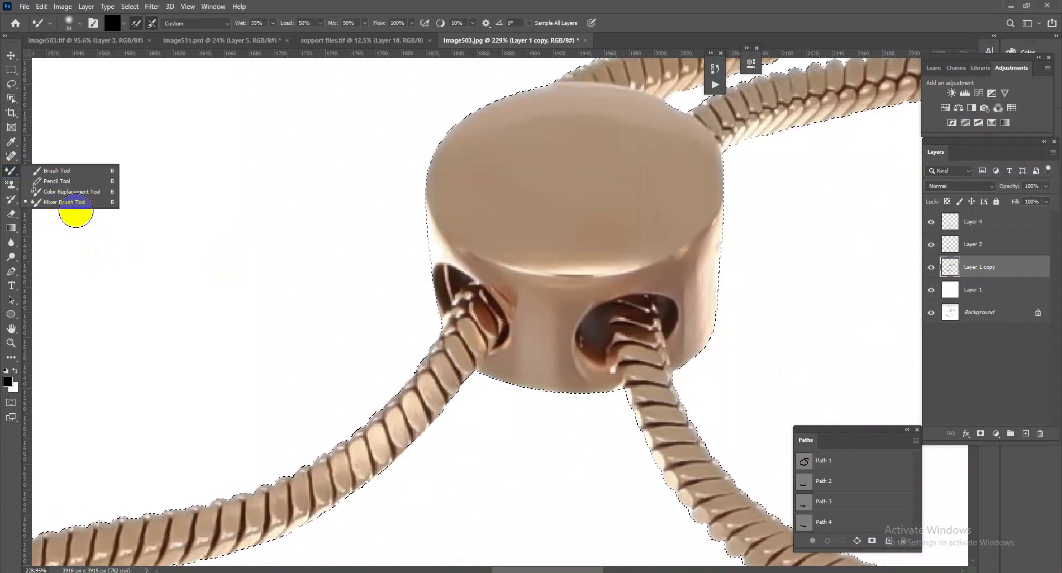
left_click(717, 302, "alt")
mouse_move(718, 260)
left_mouse_down()
mouse_move(728, 231)
mouse_move(718, 300)
mouse_move(725, 268)
left_mouse_up()
left_click_drag(404, 277, 398, 183)
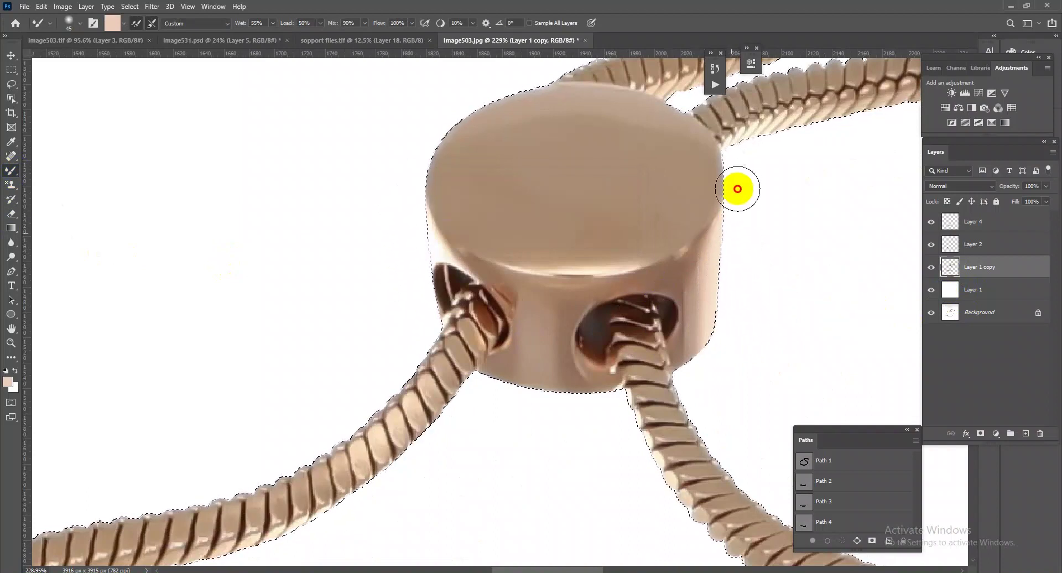
Zoom back out from the bead and reopen the Camera Raw filter
mouse_move(730, 269)
left_mouse_down()
mouse_move(669, 212)
mouse_move(614, 289)
left_mouse_up()
scroll(612, 417, "up", 3)
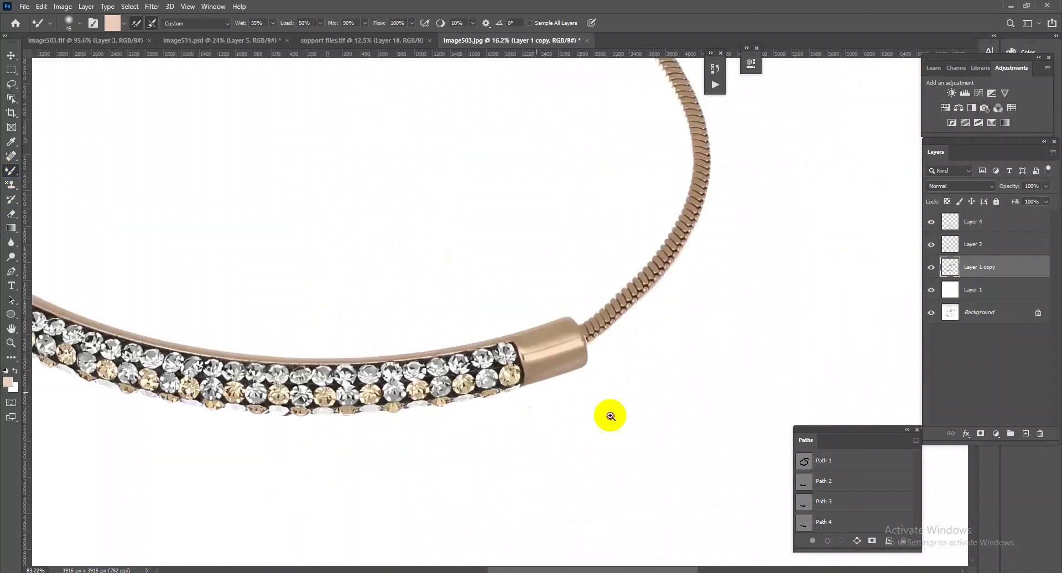
scroll(612, 417, "up", 2)
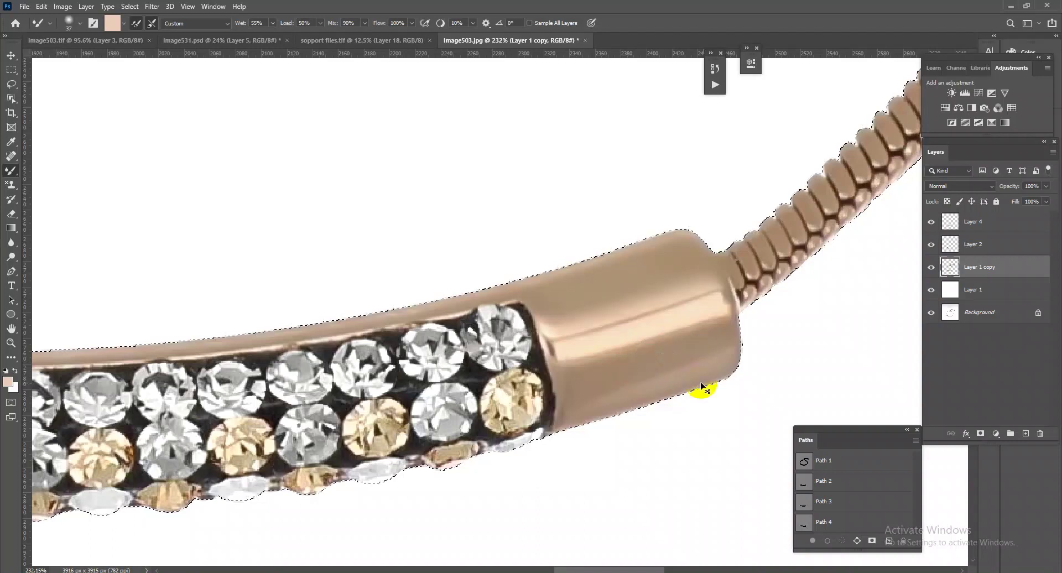
scroll(691, 384, "down", 3)
scroll(652, 380, "up", 2)
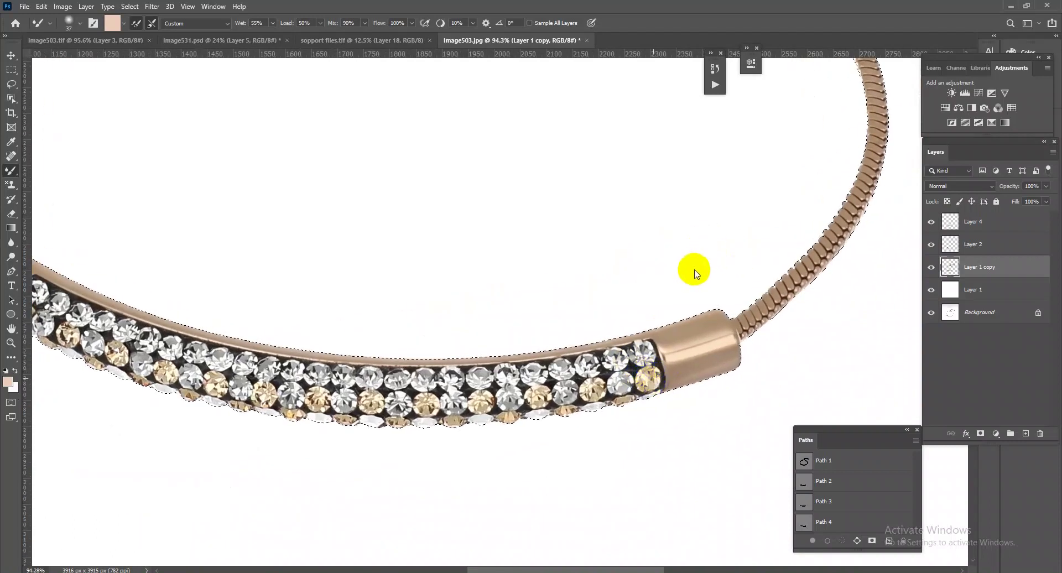
key("ctrl+shift+a")
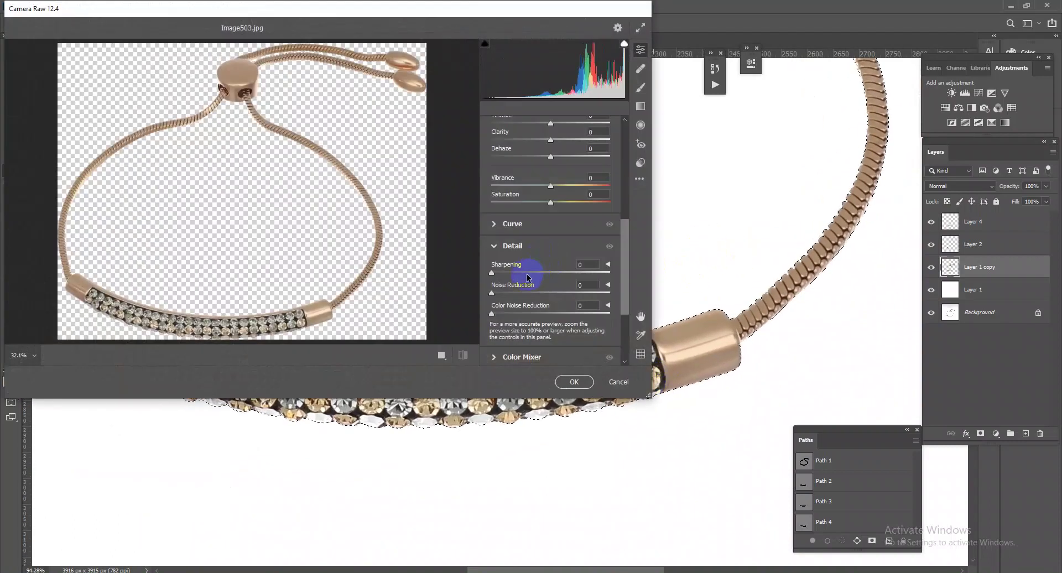
Apply Camera Raw to Layer 1 copy: Sharpening 55, Clarity +7, Texture +25, Contrast +52, Shadows +100, Blacks +57
left_click(536, 273)
scroll(543, 244, "up", 3)
left_click_drag(553, 222, 556, 222)
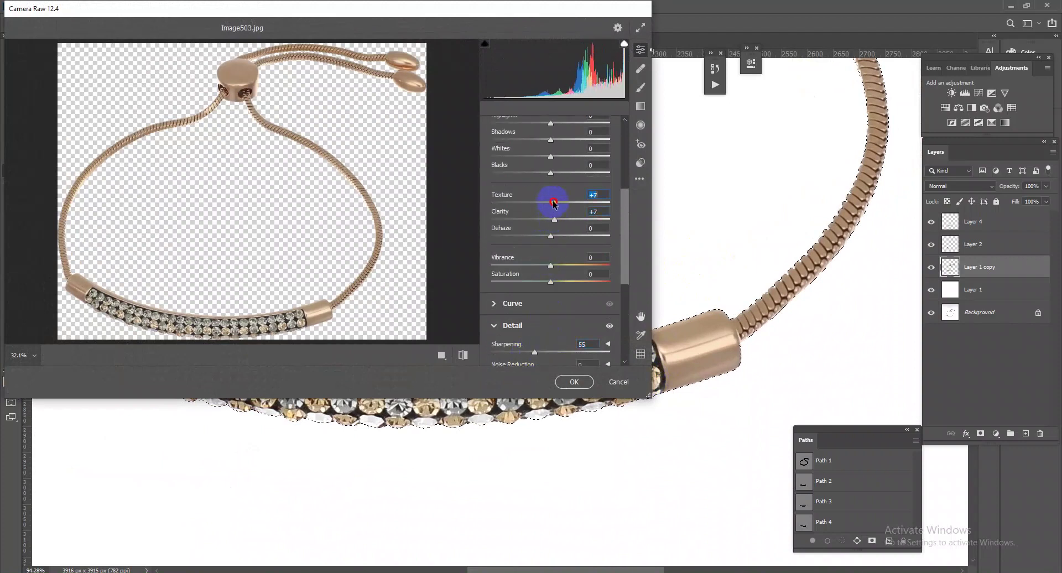
left_click_drag(560, 204, 570, 209)
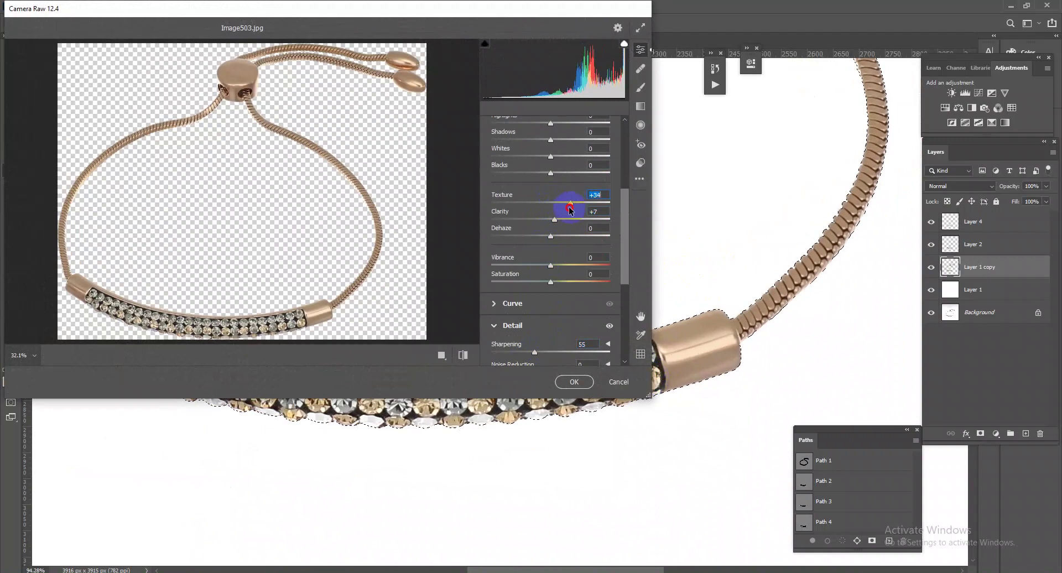
left_click_drag(552, 176, 584, 173)
scroll(570, 210, "up", 1)
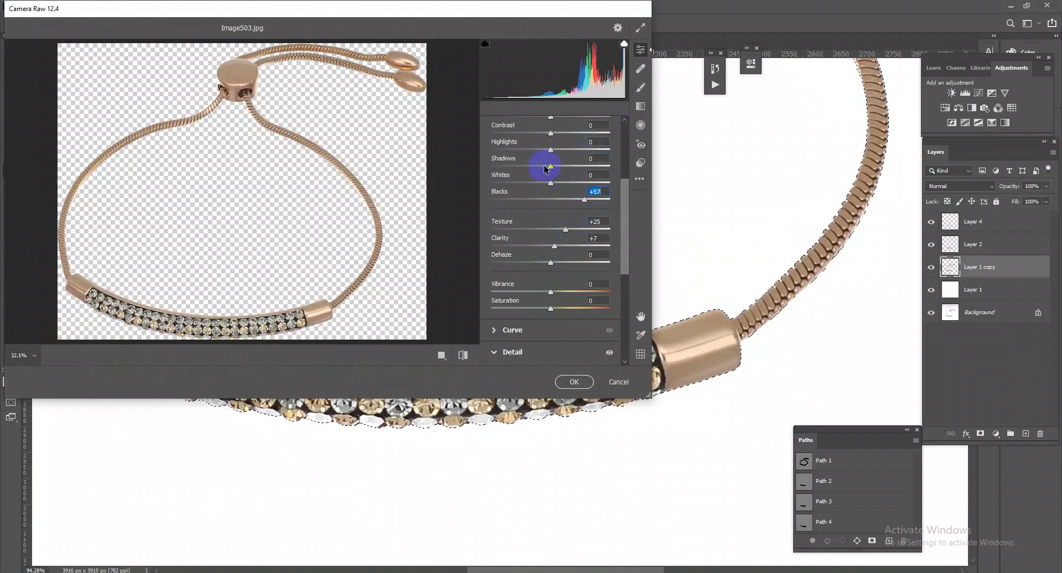
left_click_drag(551, 167, 611, 184)
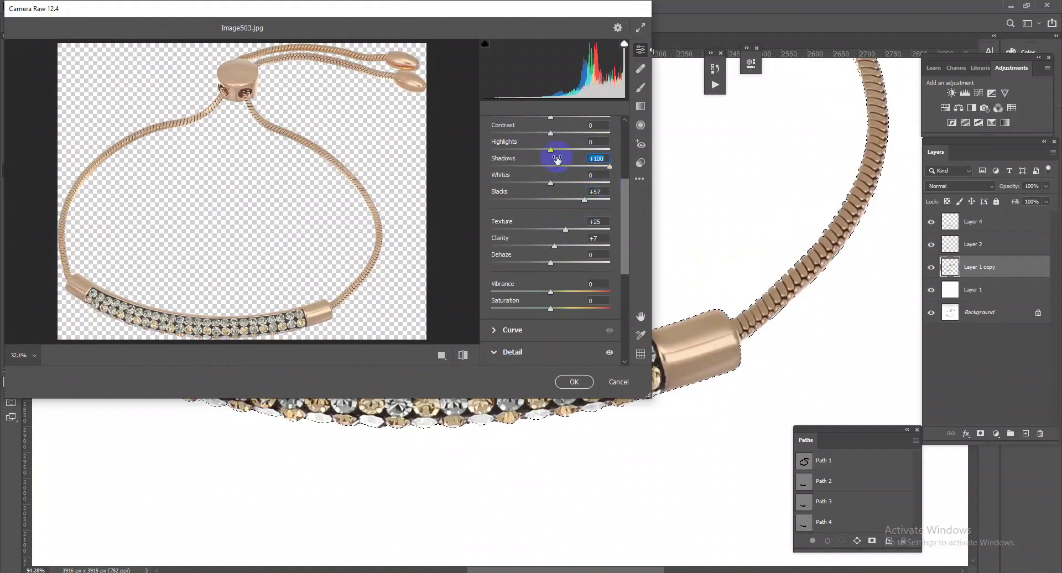
left_click_drag(551, 134, 581, 144)
left_click(574, 382)
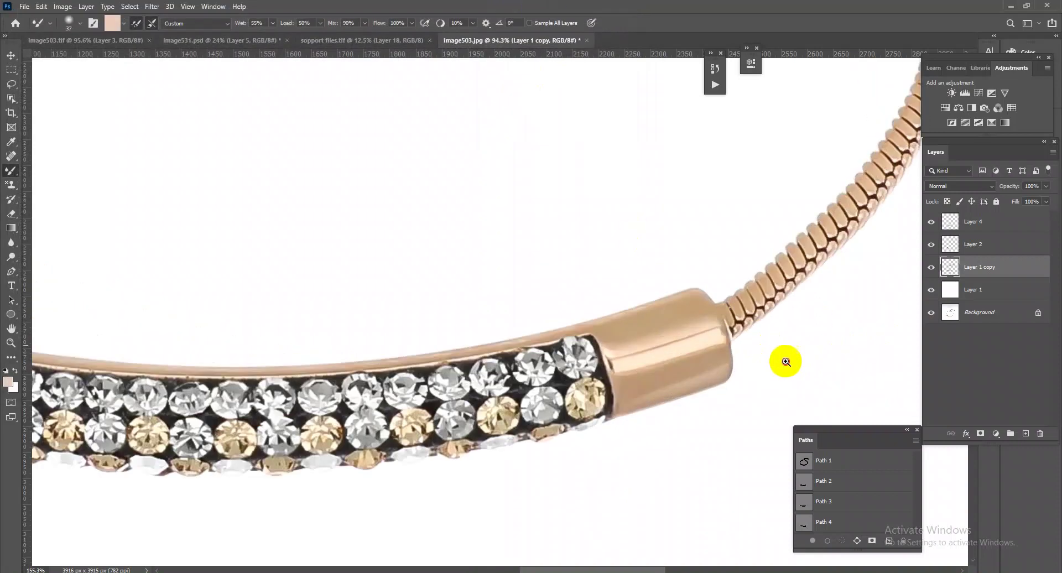
Add an empty layer above the bracelet and sample a tan gold colour from the jewellery reference collage
left_click(807, 322, "alt")
left_click_drag(697, 225, 798, 321)
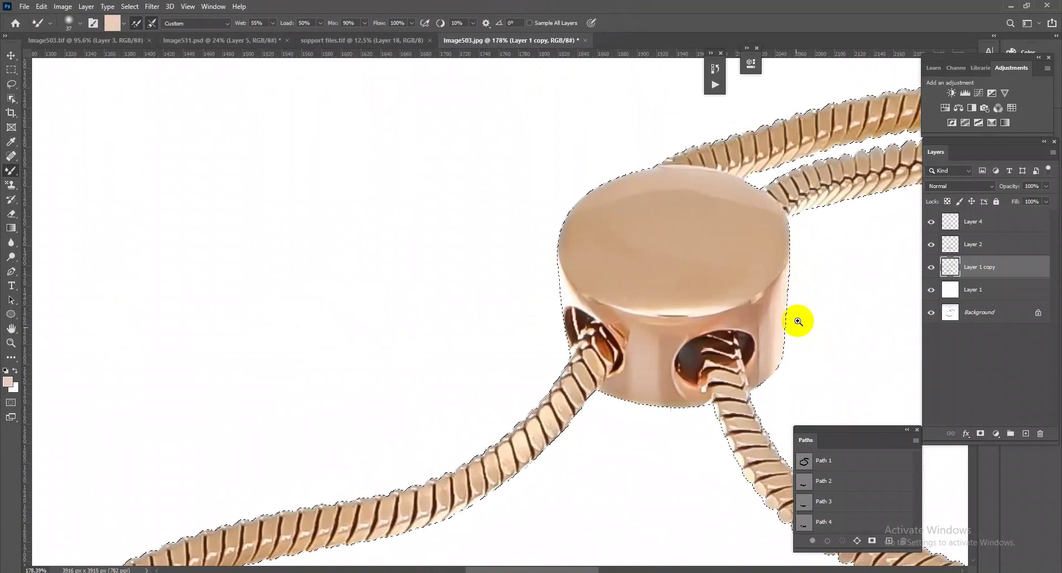
left_click(798, 321, "alt")
left_click_drag(538, 367, 581, 463)
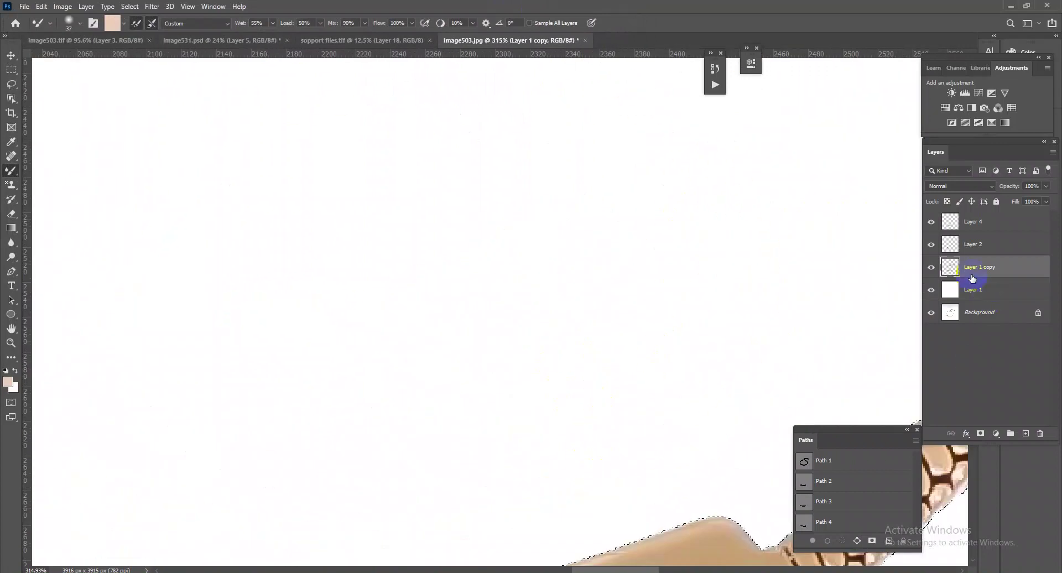
left_click(1027, 434)
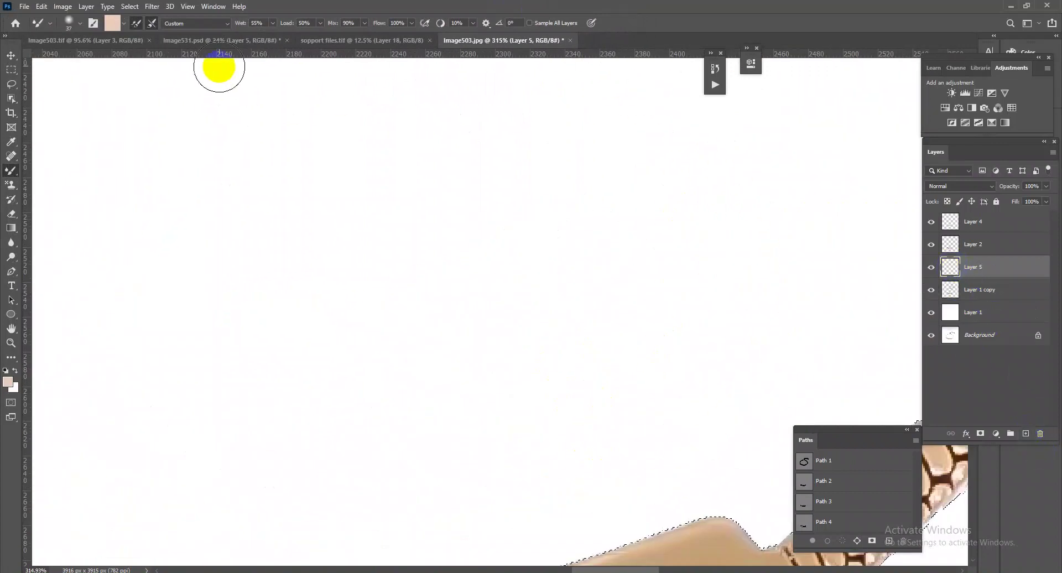
left_click(327, 38)
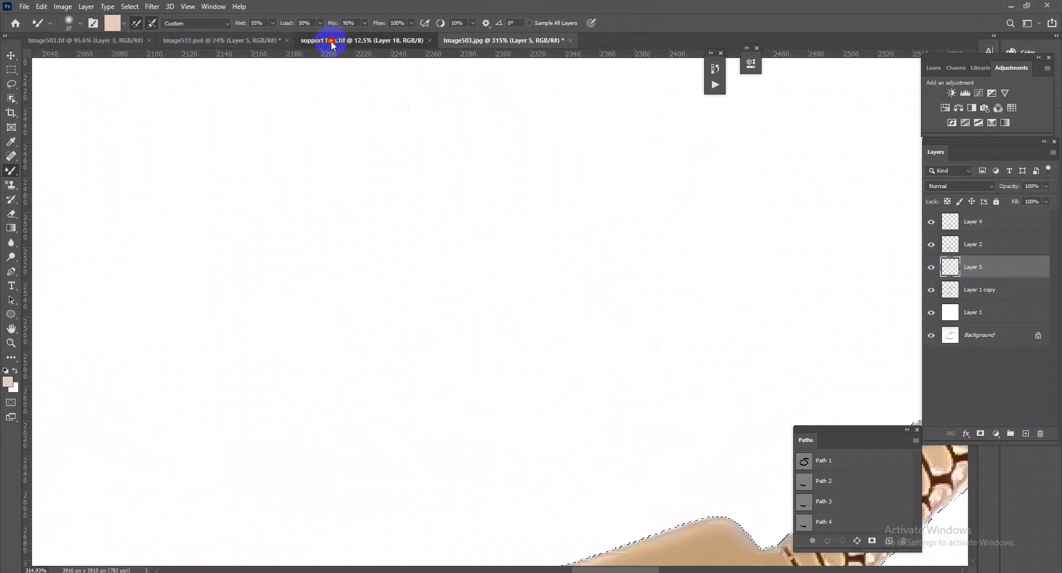
right_click(11, 170)
left_click(666, 354, "alt")
left_click(525, 36)
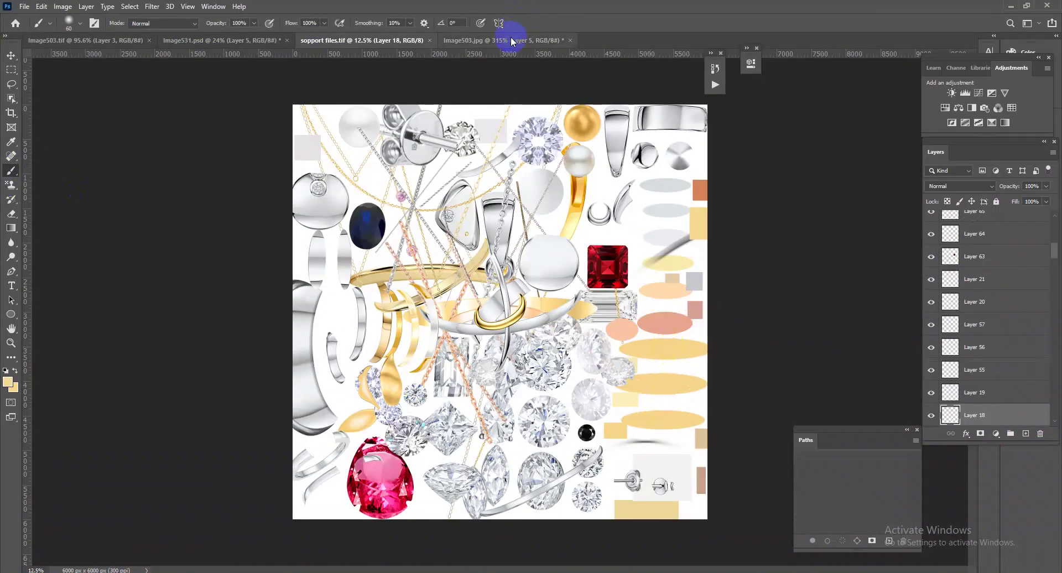
Fill the bracelet selection with the tan, blend it in Color mode, and merge it into Layer 1 copy
scroll(705, 305, "down", 2)
scroll(666, 256, "down", 2)
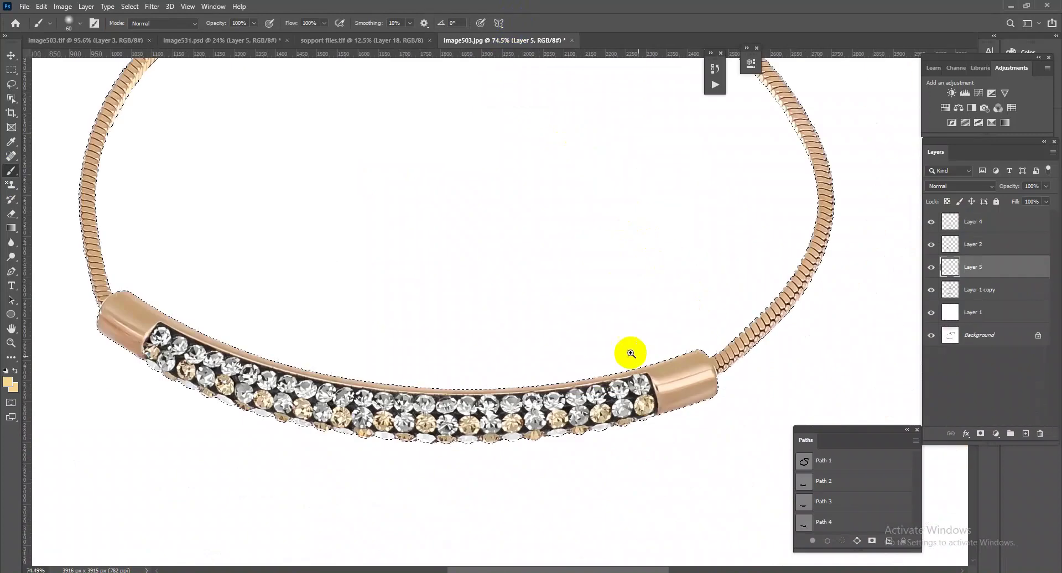
scroll(628, 351, "down", 2)
scroll(612, 351, "down", 2)
key("alt+BackSpace")
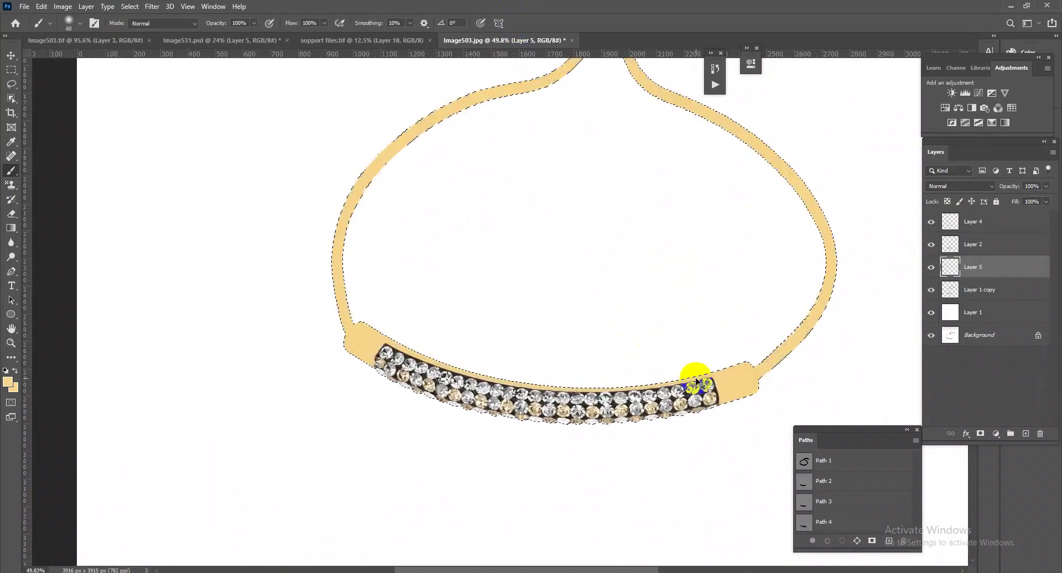
left_click(979, 192)
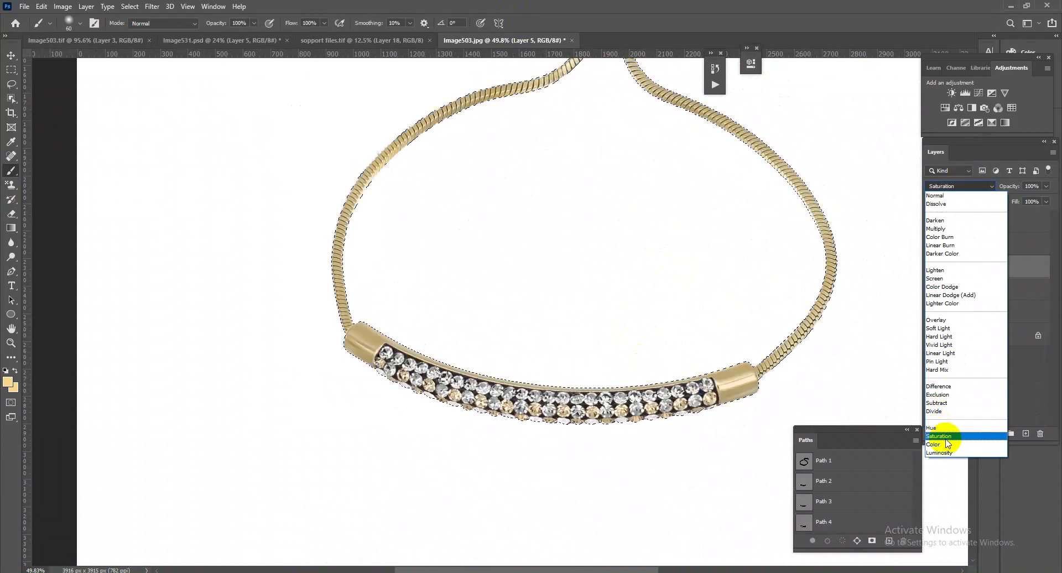
left_click(936, 433)
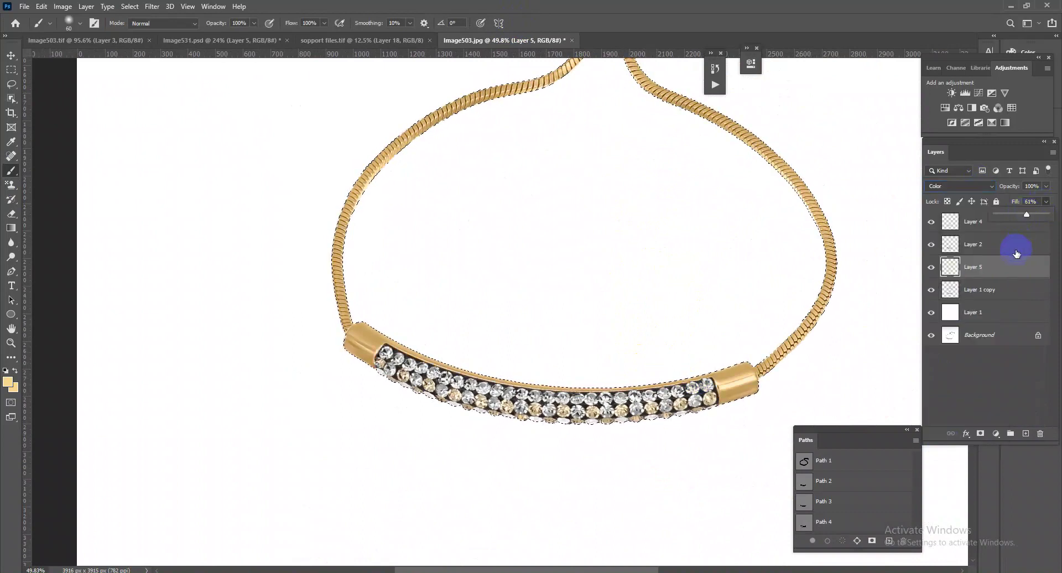
key("Delete")
scroll(692, 423, "up", 3)
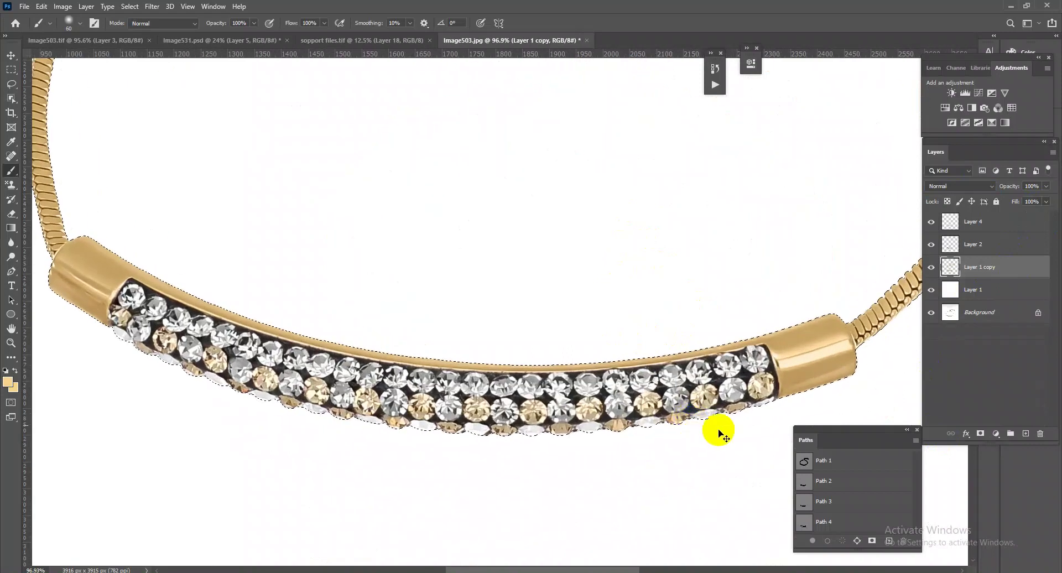
Apply a Camera Raw Filter with exposure +0.15, contrast +20, shadows +37, whites +4, blacks +57
key("shift+ctrl+a")
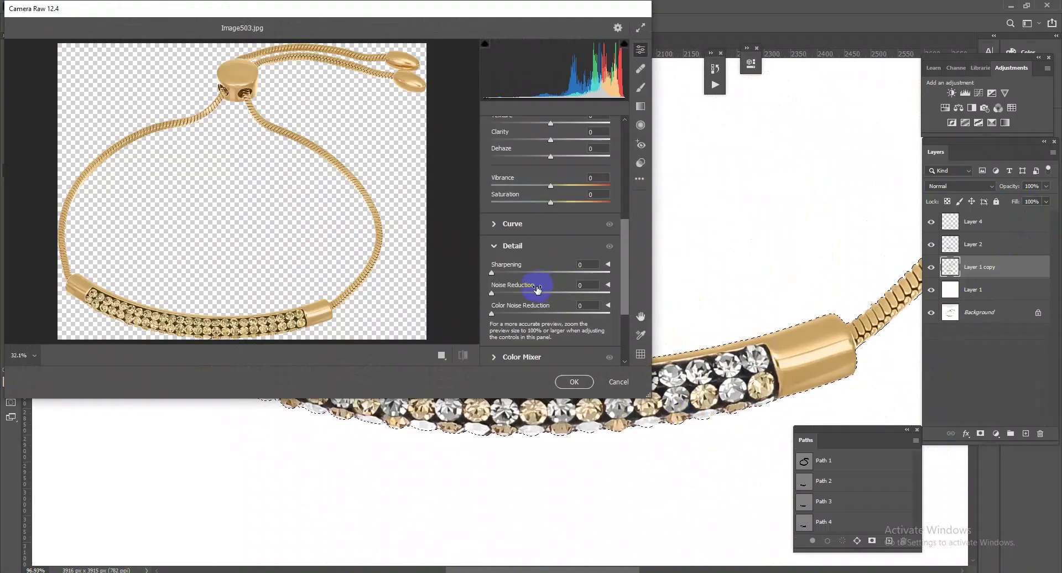
scroll(534, 223, "up", 2)
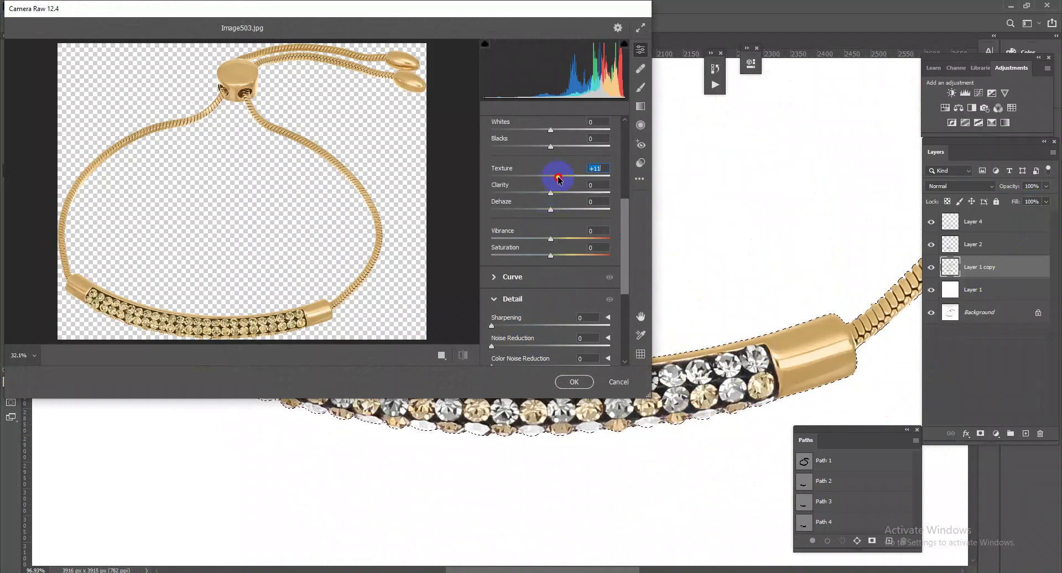
left_click_drag(557, 144, 584, 148)
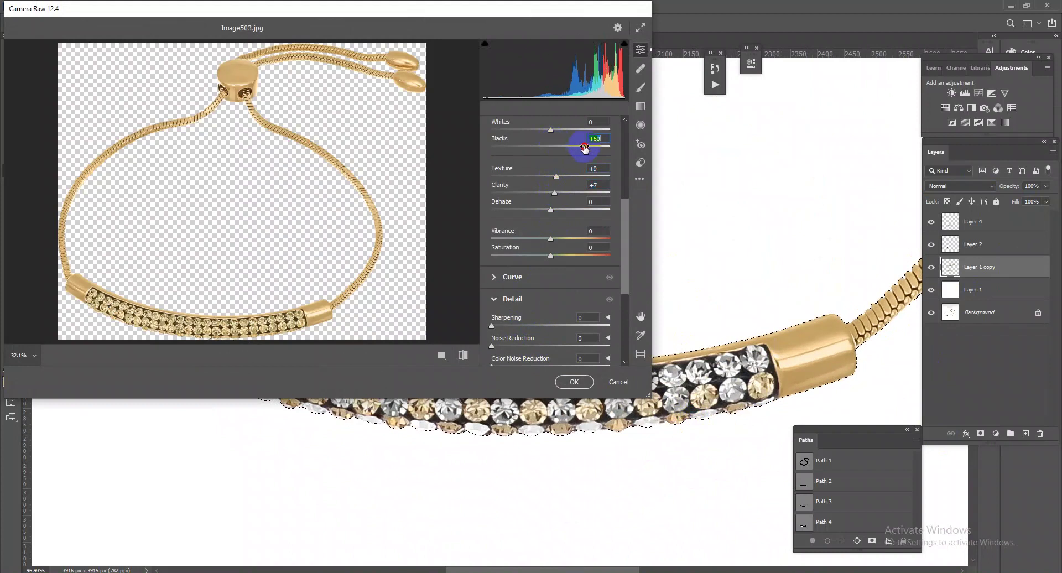
scroll(573, 167, "up", 2)
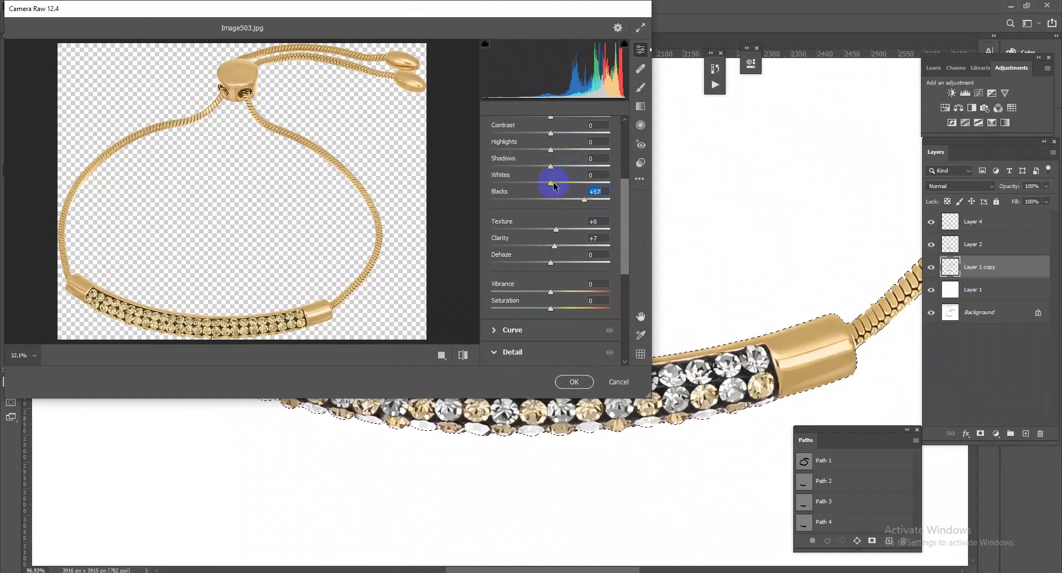
left_click_drag(556, 167, 571, 173)
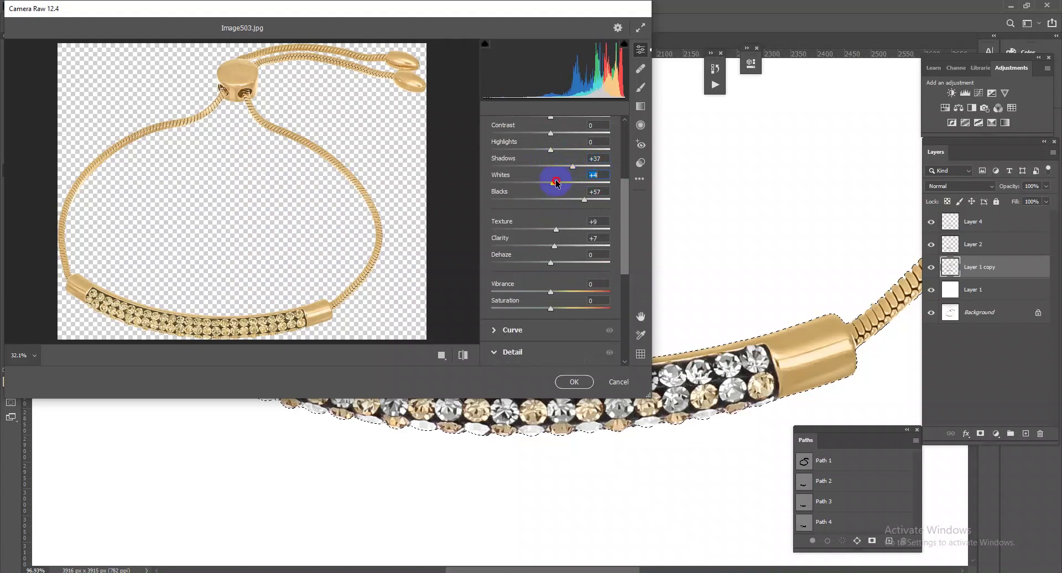
scroll(569, 191, "up", 2)
left_click_drag(551, 187, 564, 194)
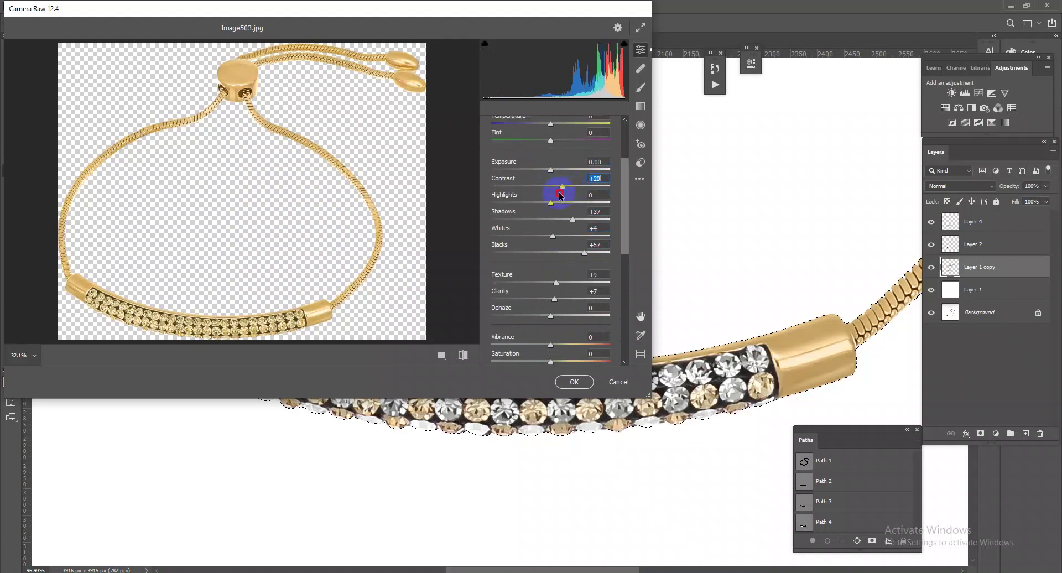
left_click_drag(550, 173, 552, 172)
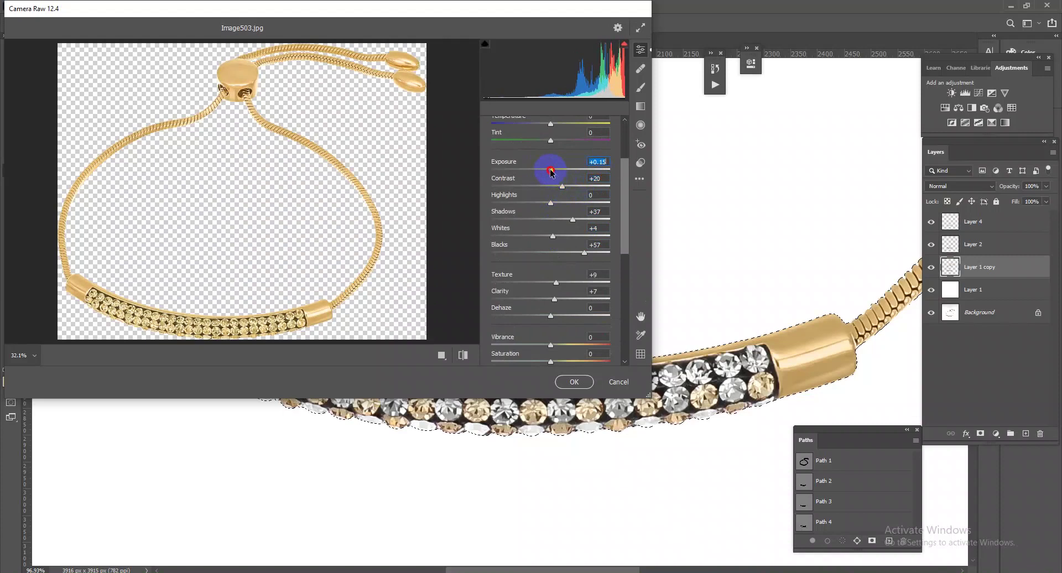
left_click(579, 383)
mouse_move(771, 403)
left_mouse_down()
mouse_move(635, 312)
mouse_move(653, 198)
mouse_move(896, 249)
left_mouse_up()
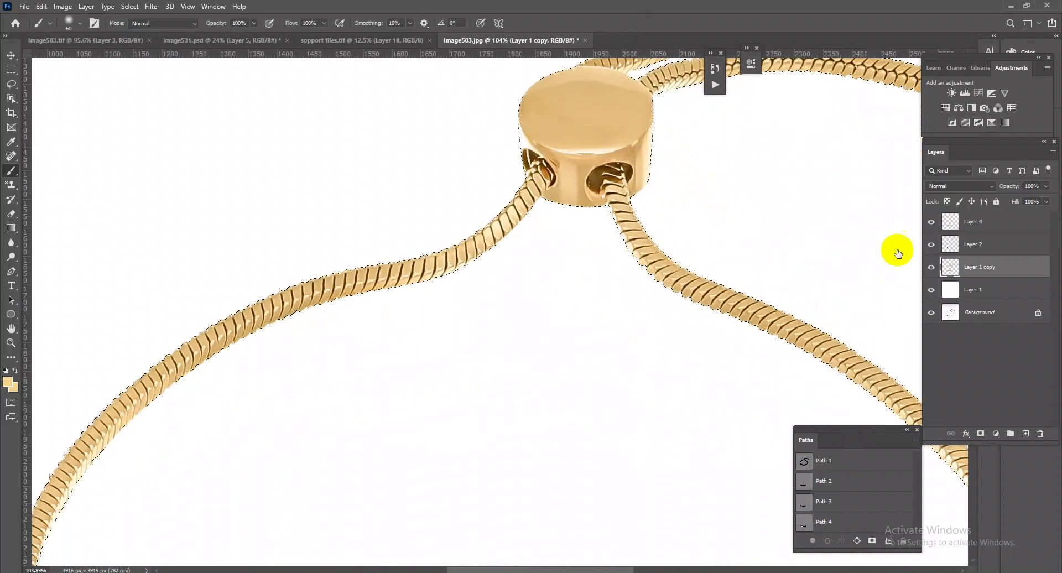
left_click(965, 93)
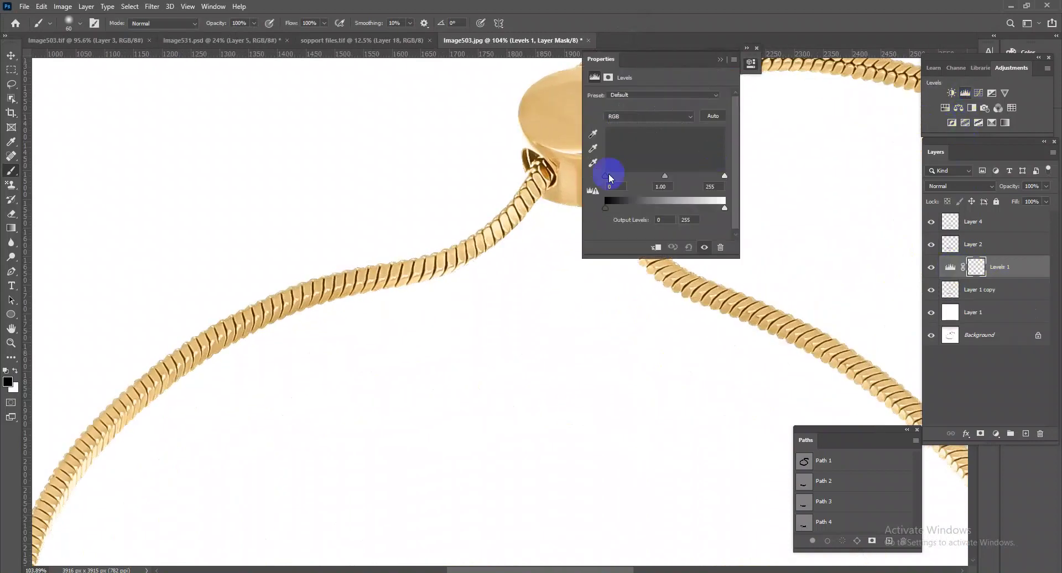
left_click_drag(611, 176, 611, 176)
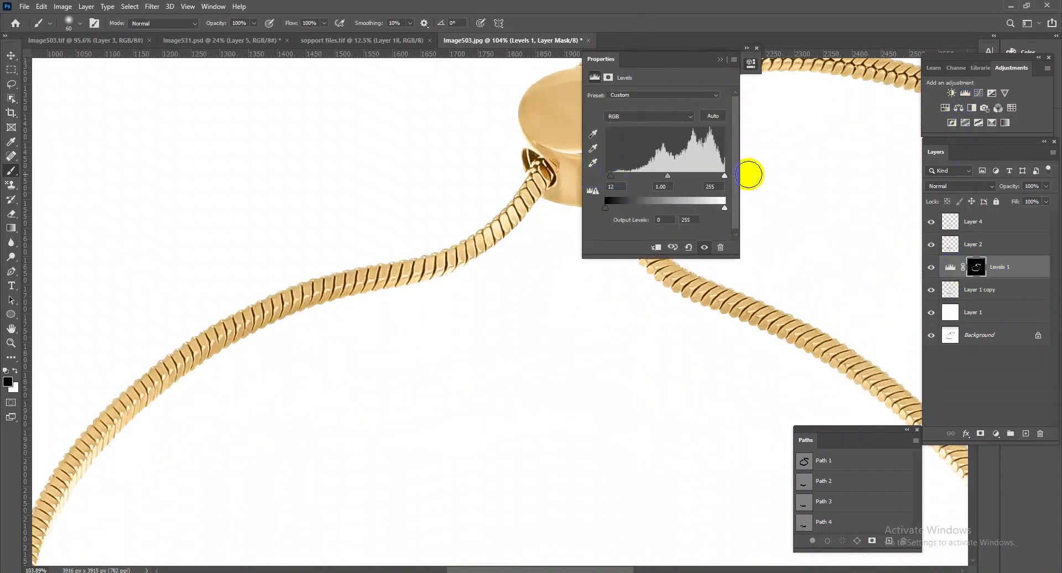
left_click_drag(724, 176, 723, 176)
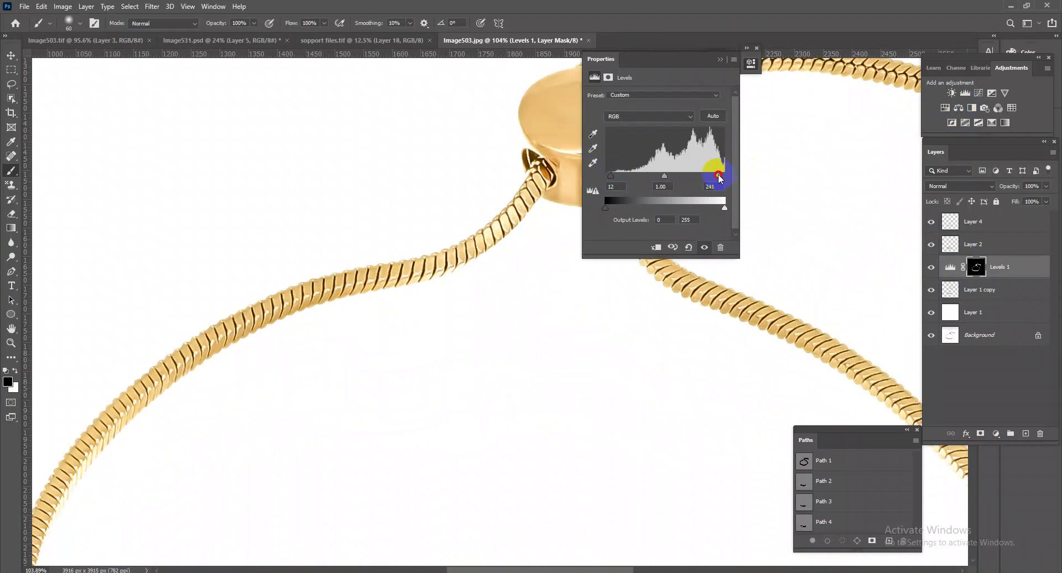
left_click(719, 60)
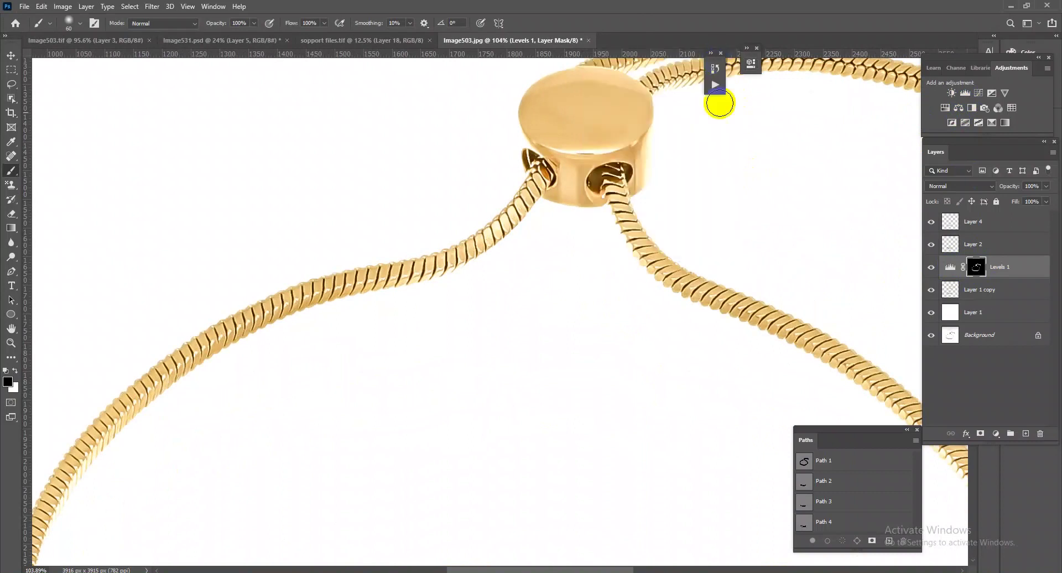
scroll(649, 158, "down", 5)
scroll(776, 412, "up", 3)
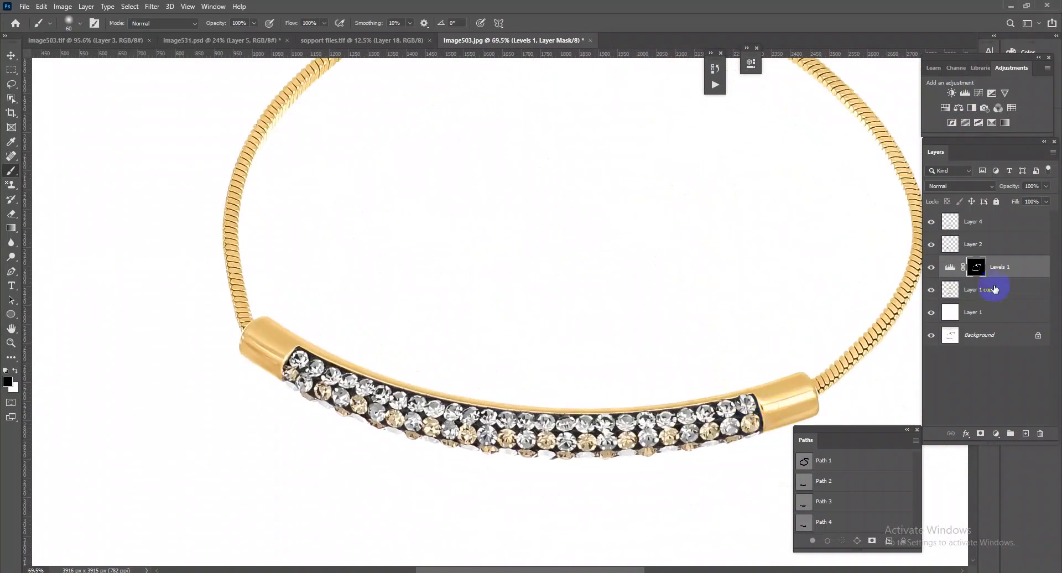
left_click(935, 269)
key("Delete")
scroll(771, 422, "up", 2)
scroll(618, 314, "down", 4)
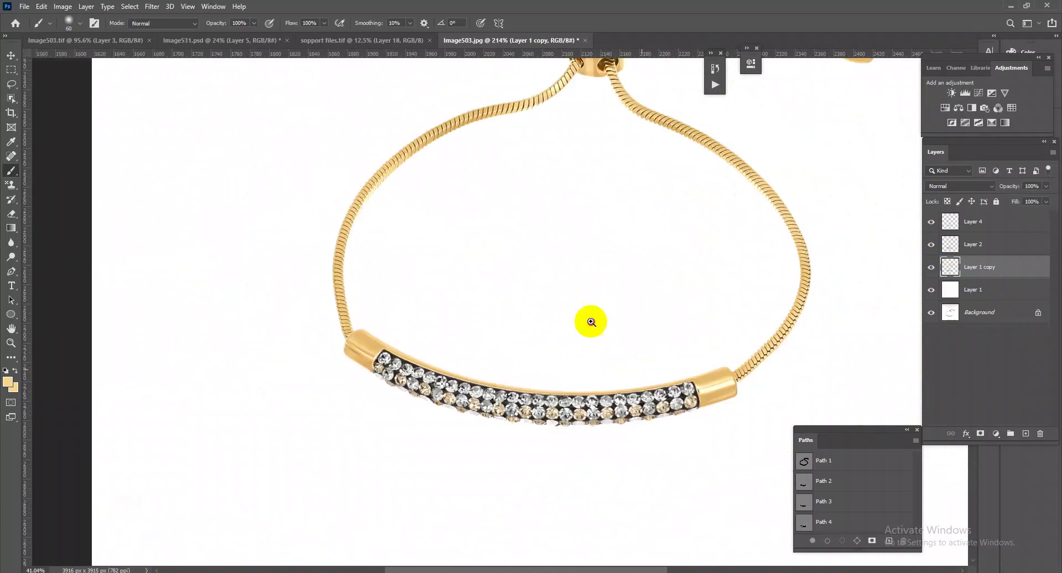
scroll(648, 388, "up", 3)
left_click(977, 228)
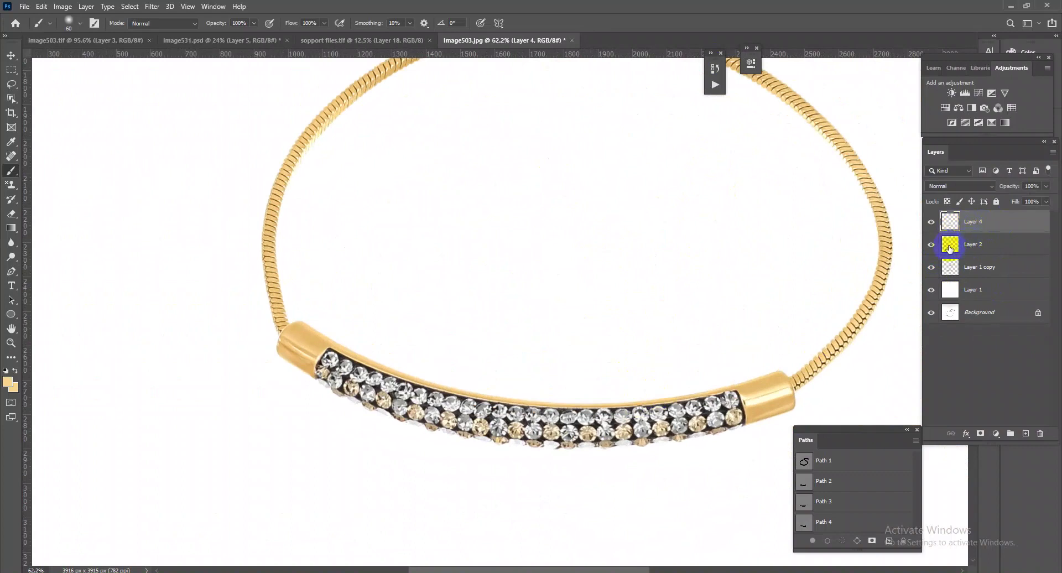
left_click(969, 249)
left_click(950, 244, "ctrl")
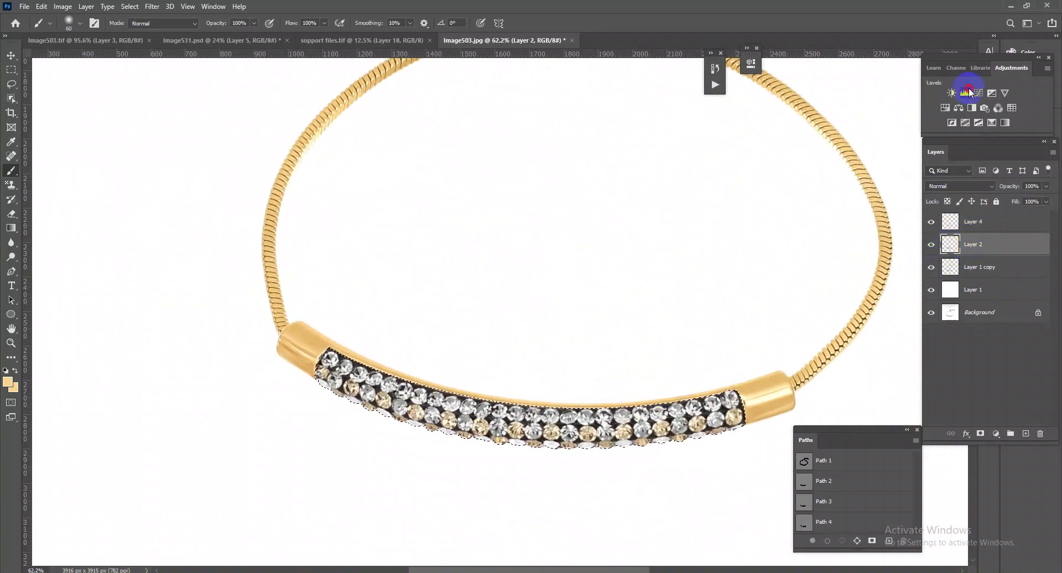
left_click(969, 92)
left_click_drag(706, 173, 718, 176)
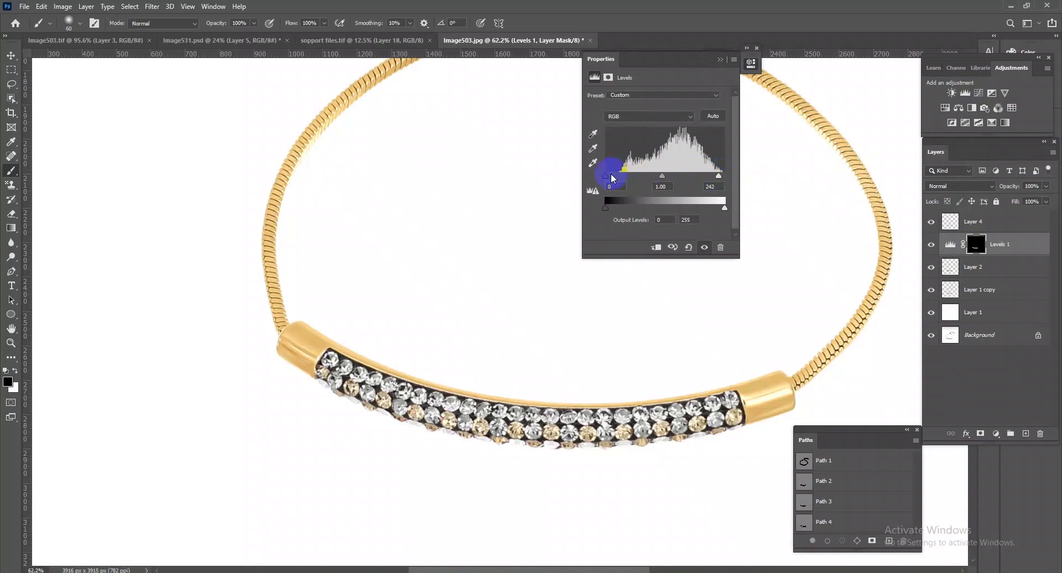
left_click(720, 59)
key("Delete")
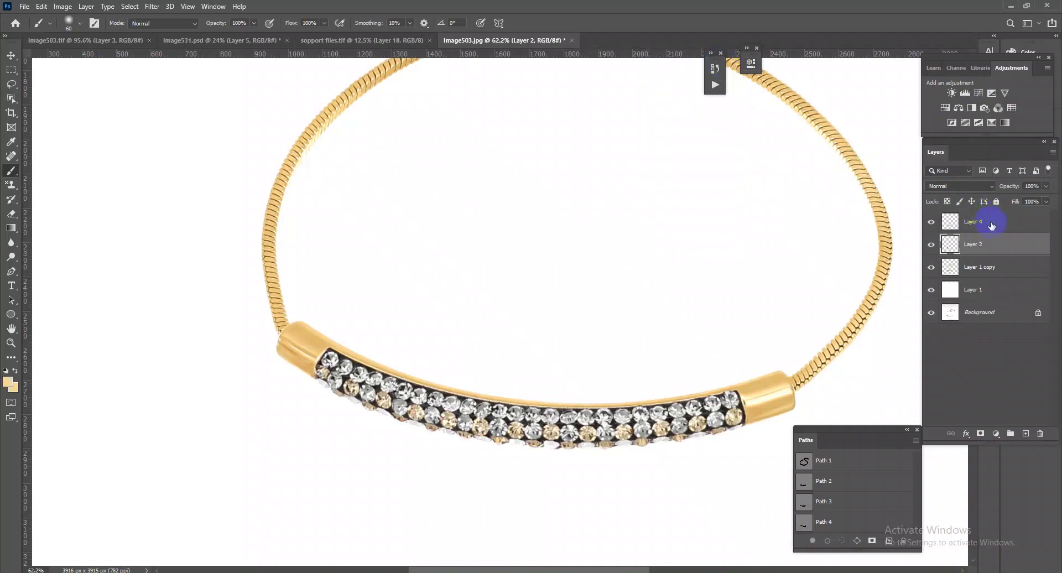
left_click(972, 223)
left_click(966, 93)
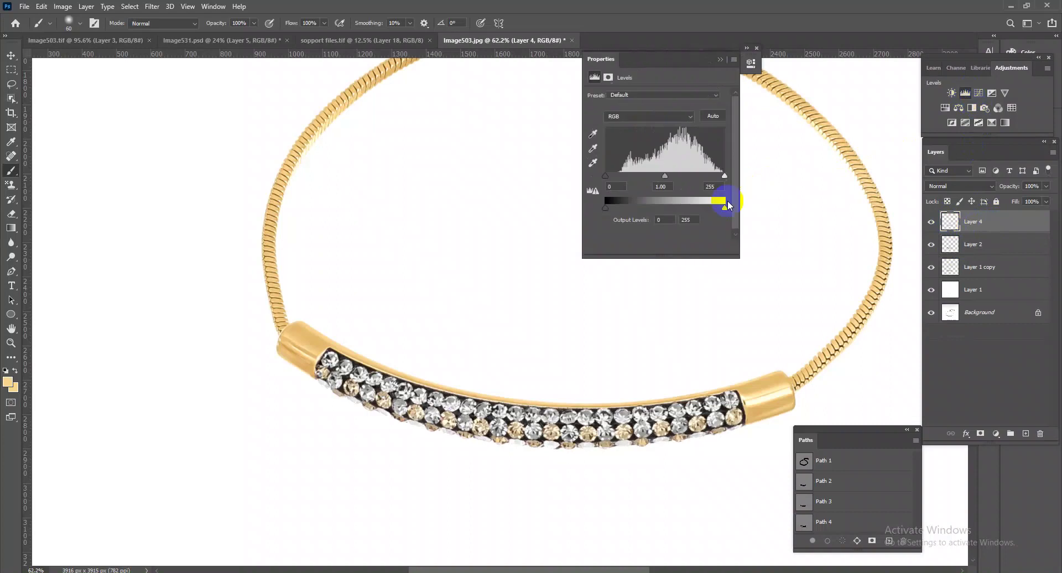
left_click_drag(727, 177, 719, 176)
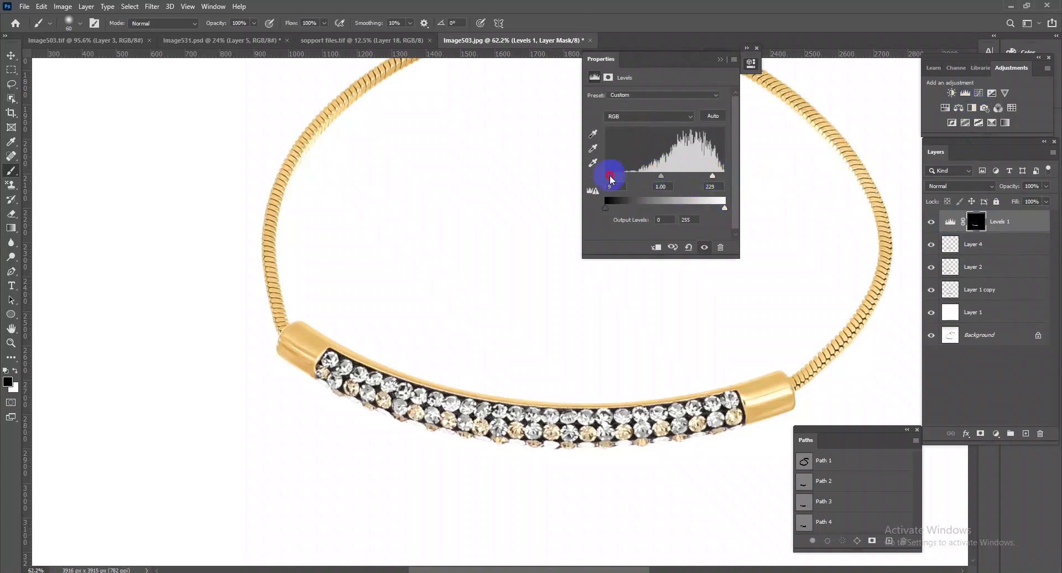
left_click(720, 59)
scroll(686, 254, "down", 3, "alt")
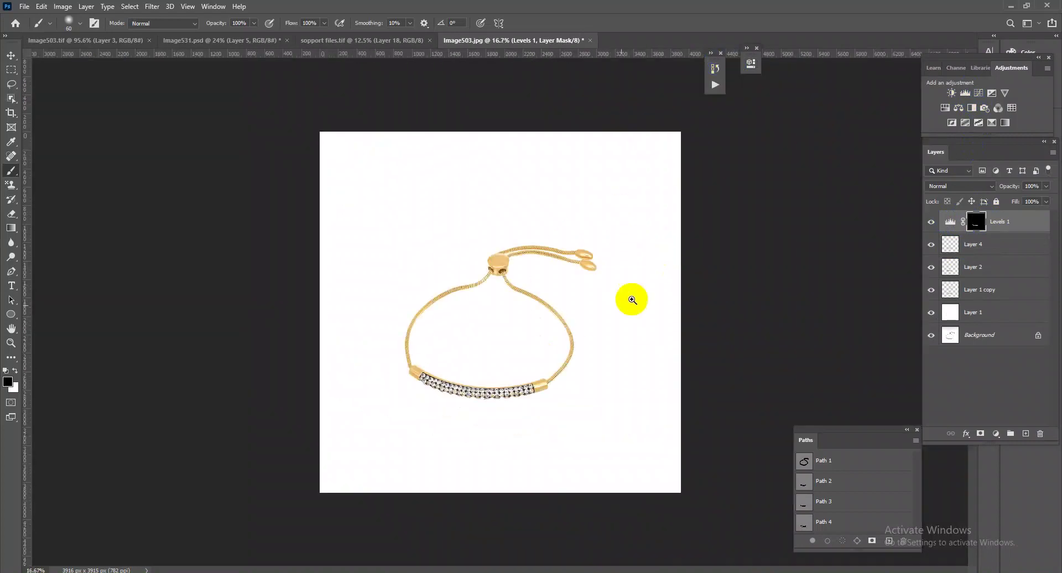
key("ctrl+0")
key("Delete")
scroll(520, 399, "up", 5, "alt")
scroll(570, 426, "up", 2, "alt")
scroll(624, 427, "down", 2, "alt")
scroll(640, 331, "down", 1)
scroll(562, 285, "down", 4)
scroll(493, 346, "up", 4)
scroll(558, 316, "up", 2)
scroll(559, 315, "down", 4)
scroll(516, 375, "up", 2)
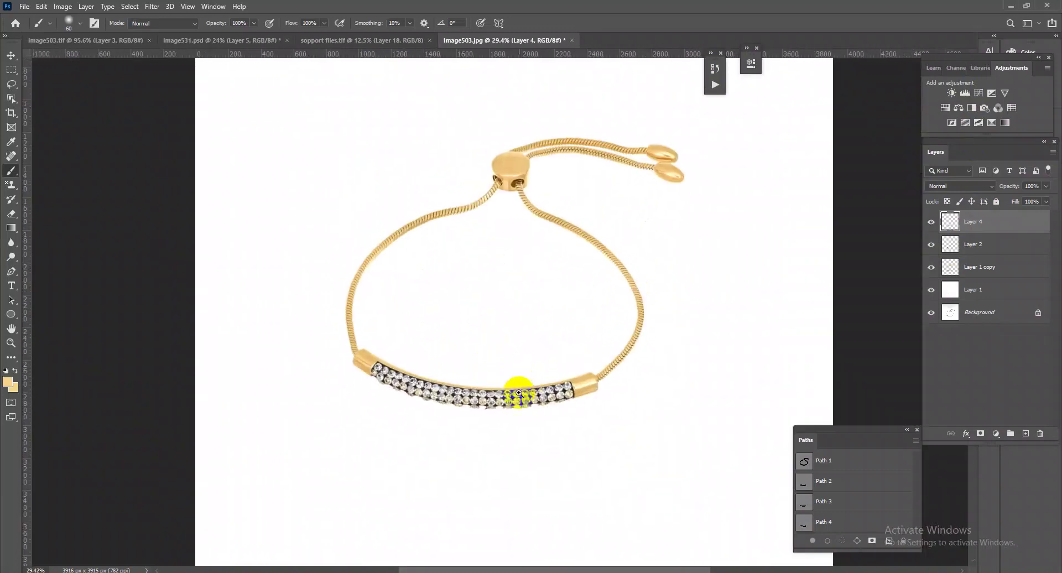
scroll(564, 391, "up", 2)
scroll(731, 377, "up", 1)
scroll(733, 340, "up", 1)
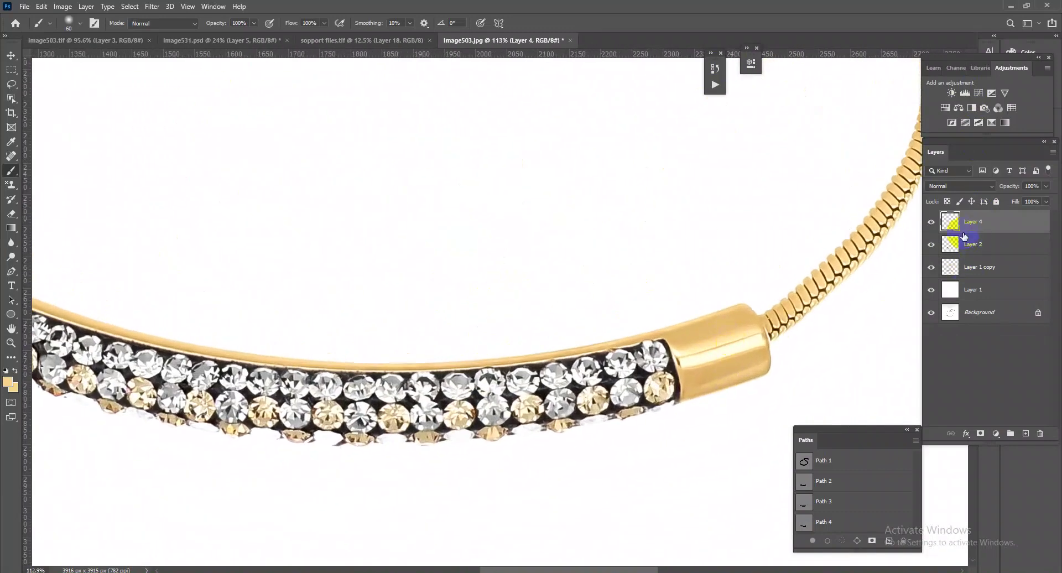
Fill a new Layer 5 over the Layer 1 copy selection with tan, blended in Color mode
left_click(970, 266)
left_click(950, 268, "ctrl")
left_click(1025, 433)
key("alt+BackSpace")
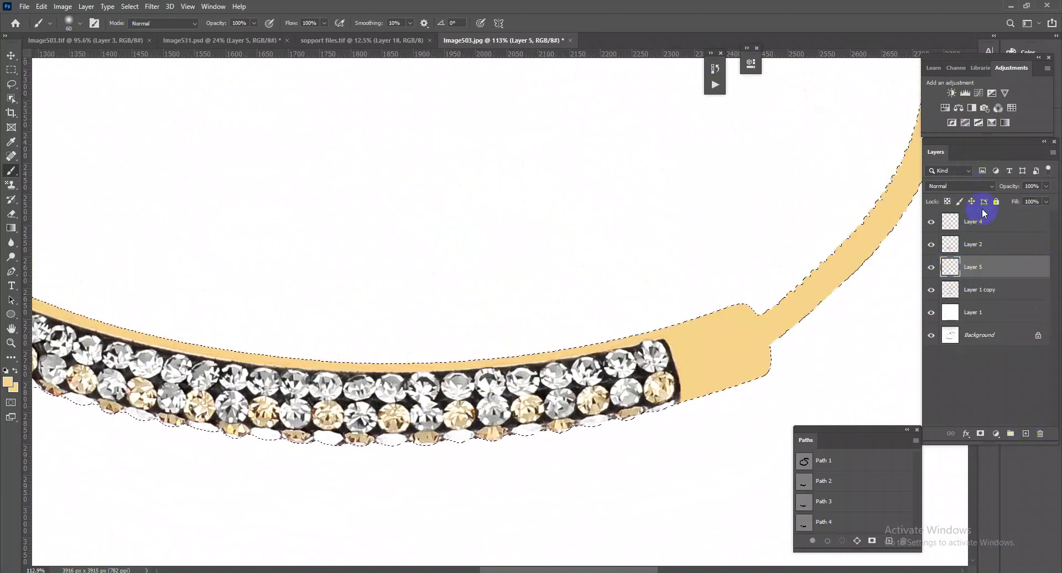
left_click(962, 186)
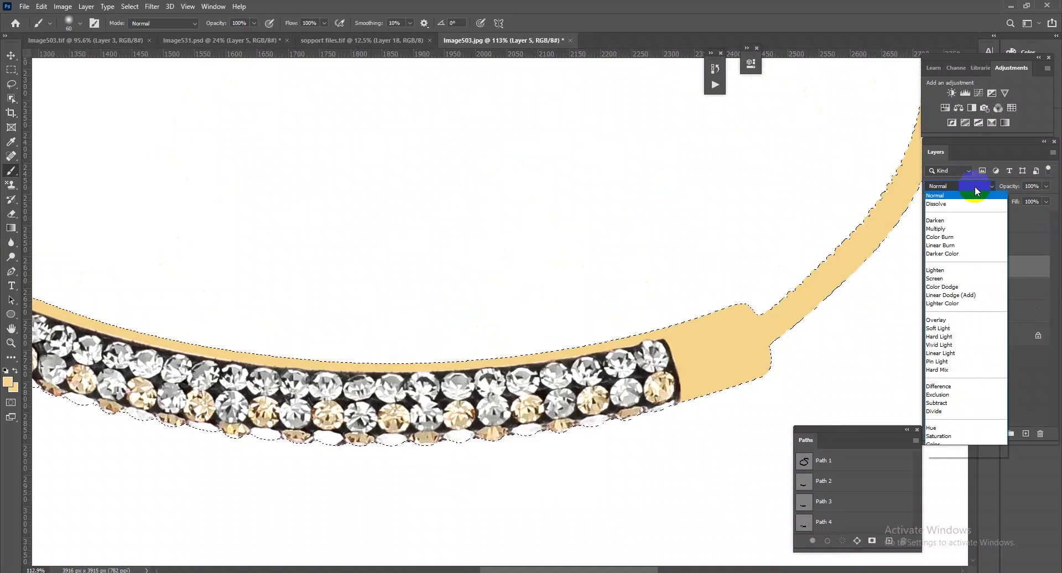
left_click(944, 445)
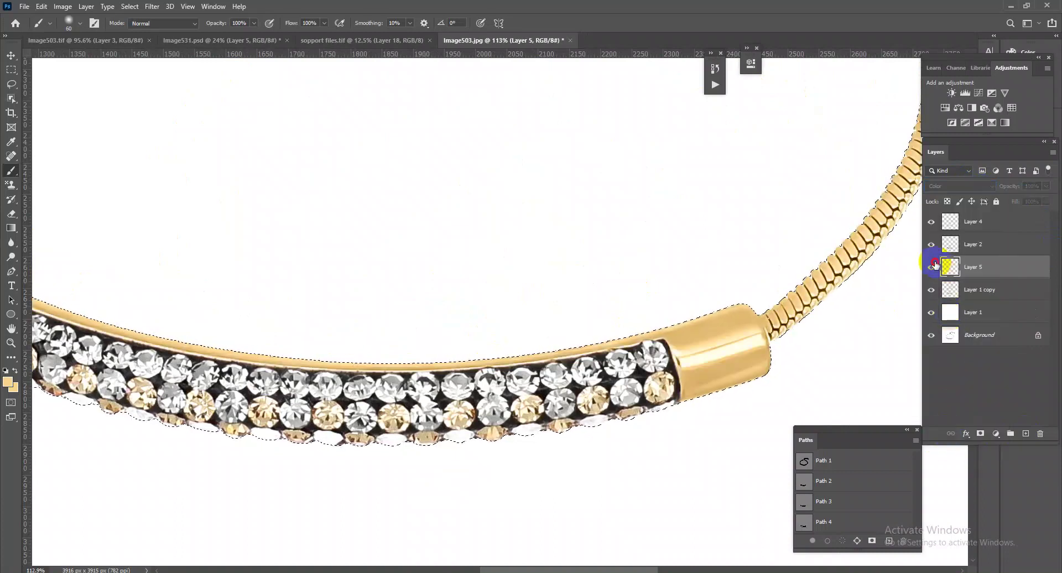
Remove the tan Color-mode tint layer
scroll(774, 360, "up", 3)
key("Delete")
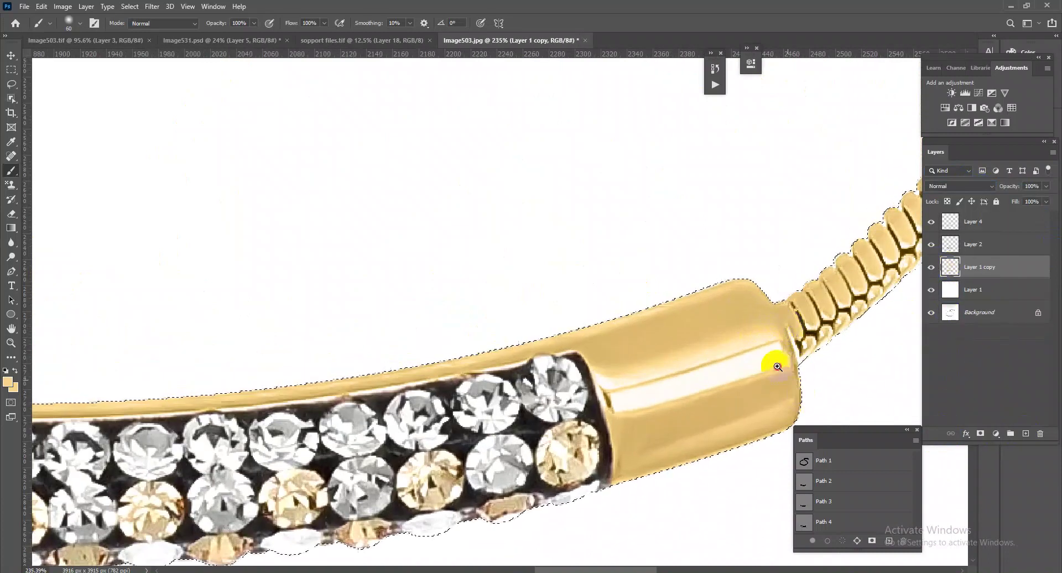
scroll(545, 272, "down", 5)
scroll(535, 268, "up", 2)
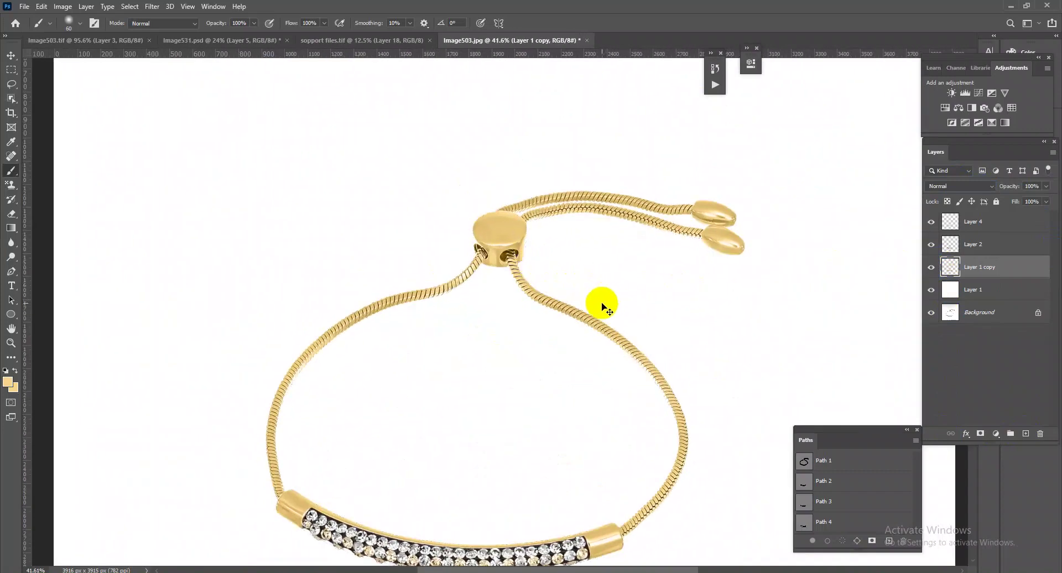
scroll(559, 262, "up", 2)
scroll(645, 272, "up", 2)
scroll(490, 372, "down", 5)
scroll(526, 354, "up", 3)
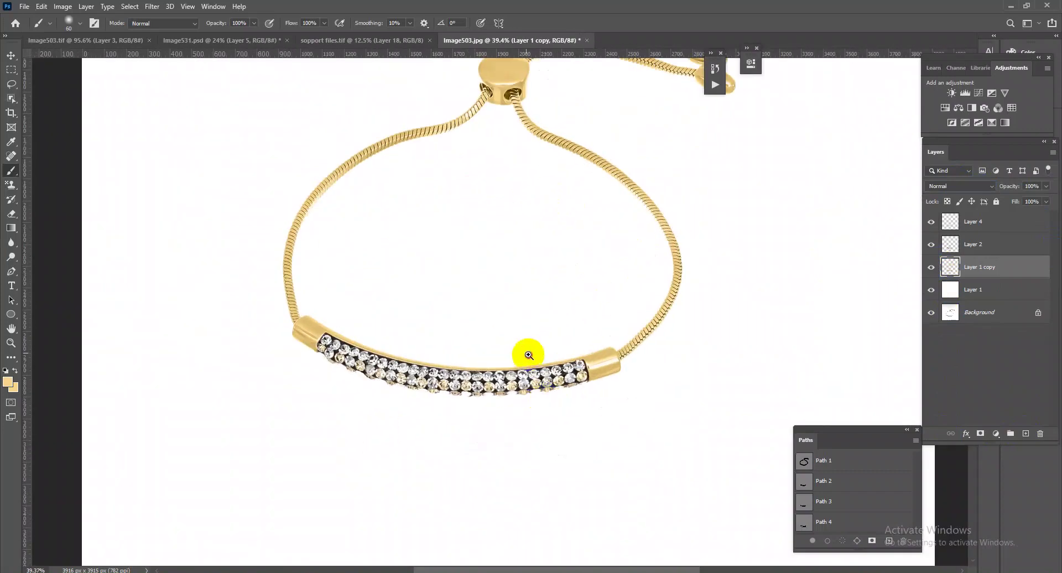
scroll(526, 354, "up", 3)
scroll(581, 360, "up", 2)
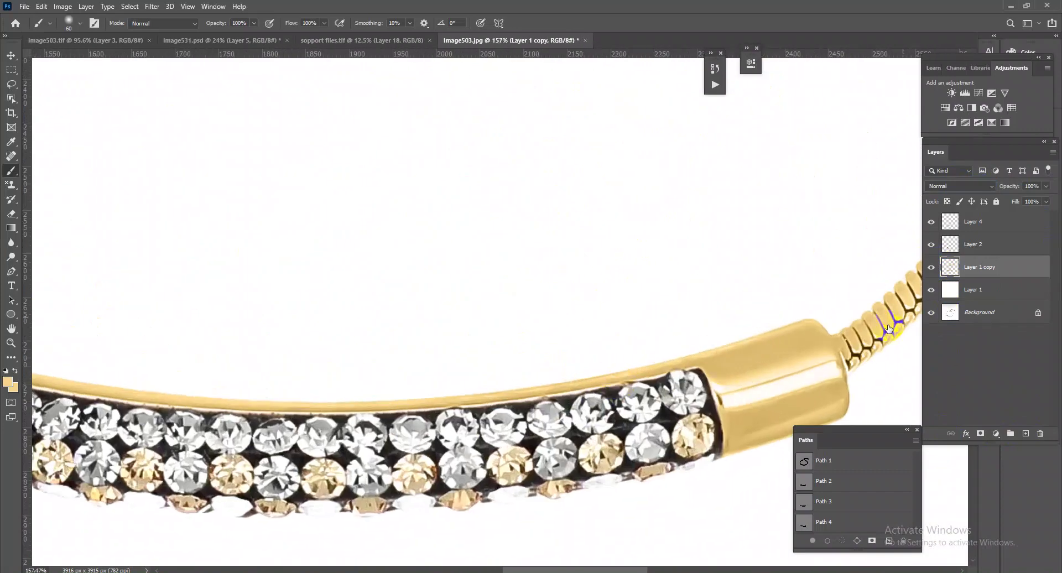
Add a trial Levels adjustment above Layer 1 copy and nudge its black point
left_click(965, 92)
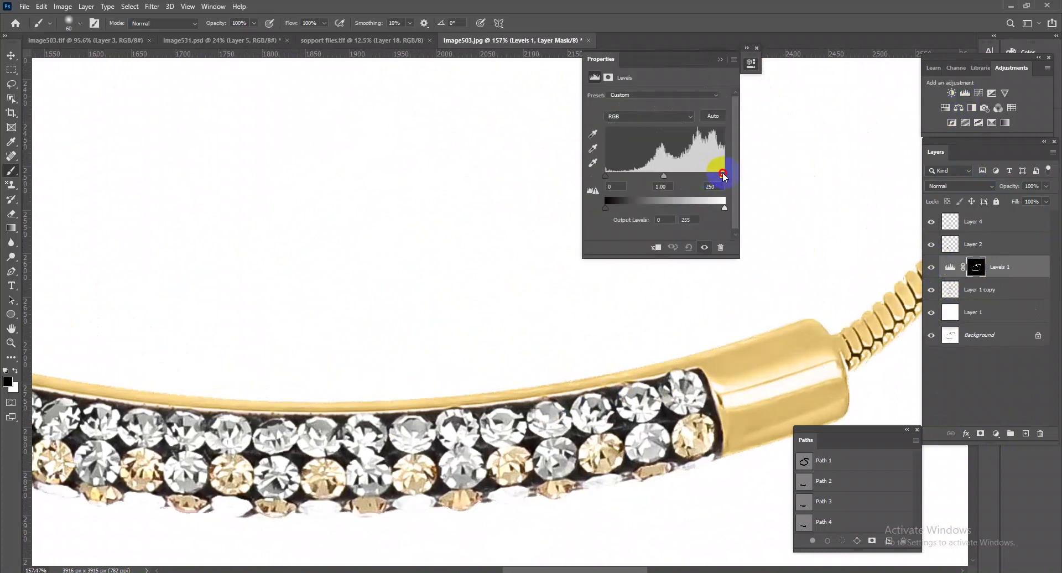
left_click_drag(606, 179, 607, 179)
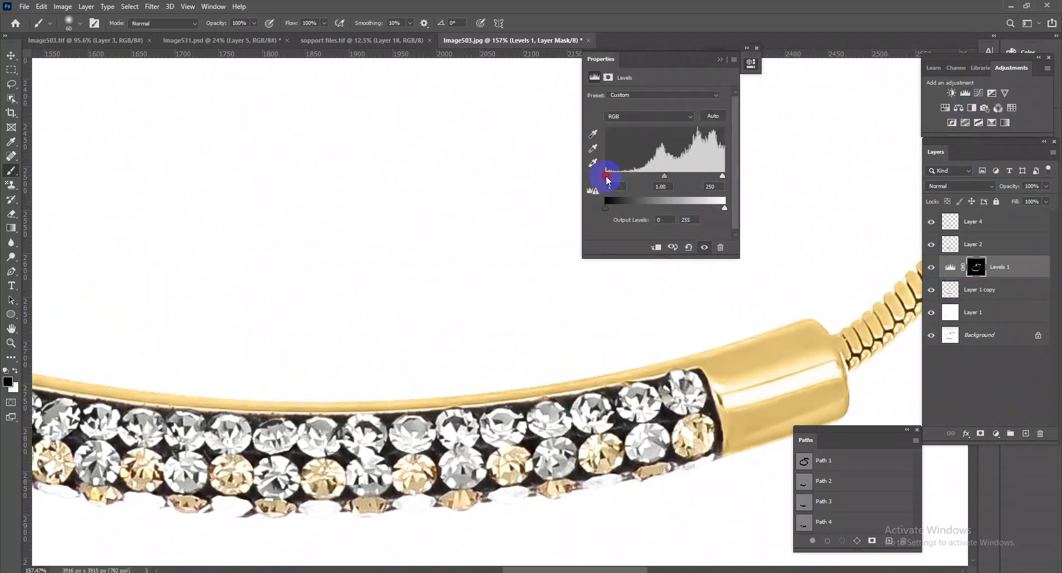
left_click(719, 61)
scroll(706, 289, "down", 5)
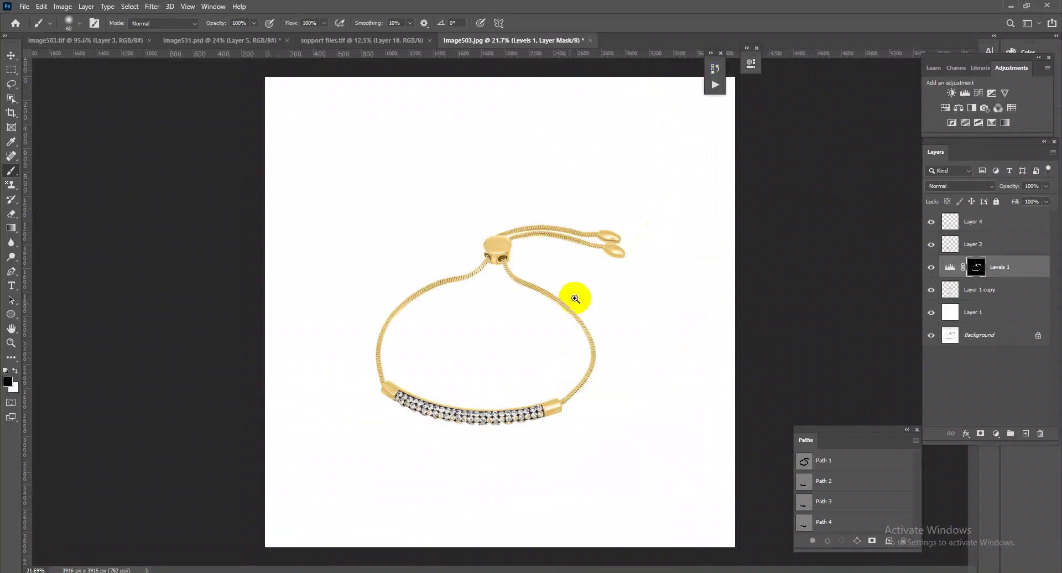
scroll(576, 346, "up", 2)
scroll(570, 381, "up", 1)
Undo the Levels adjustment, load the Layer 1 copy selection, and set Spot Healing Brush size 15
key("ctrl+z")
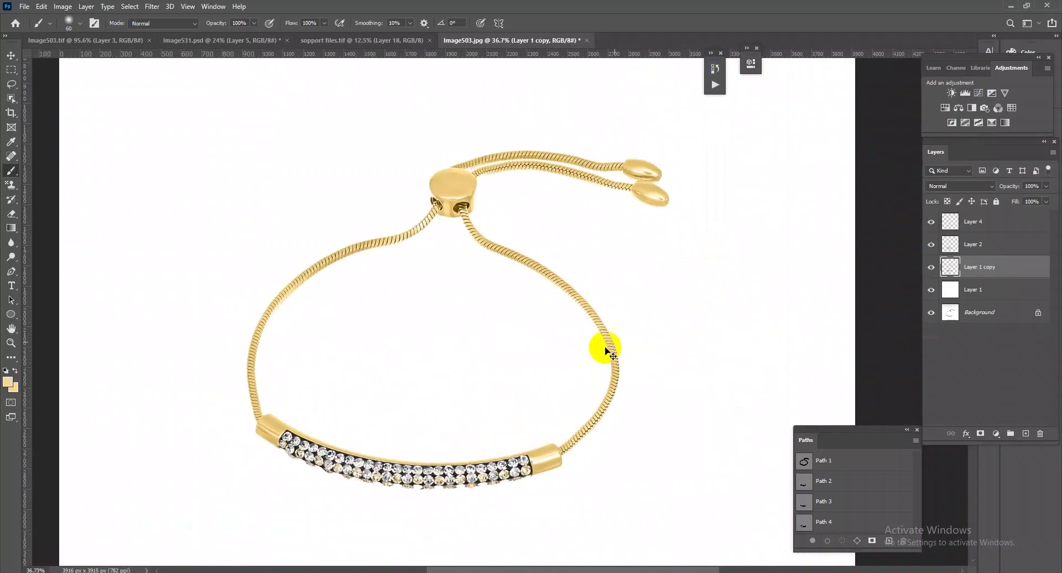
scroll(719, 221, "up", 3)
scroll(662, 201, "up", 3)
scroll(662, 201, "up", 1)
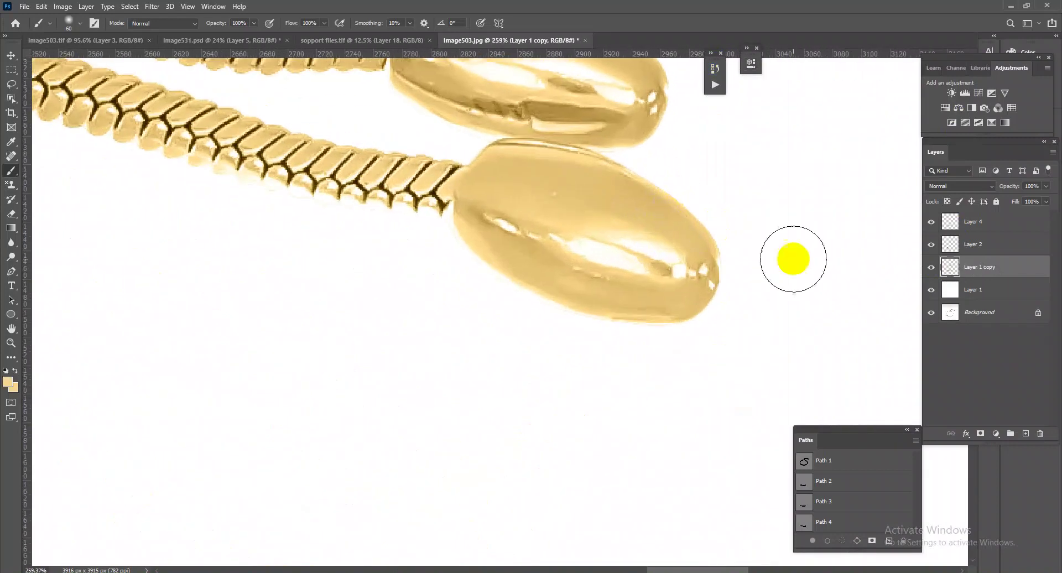
left_click(960, 269, "ctrl")
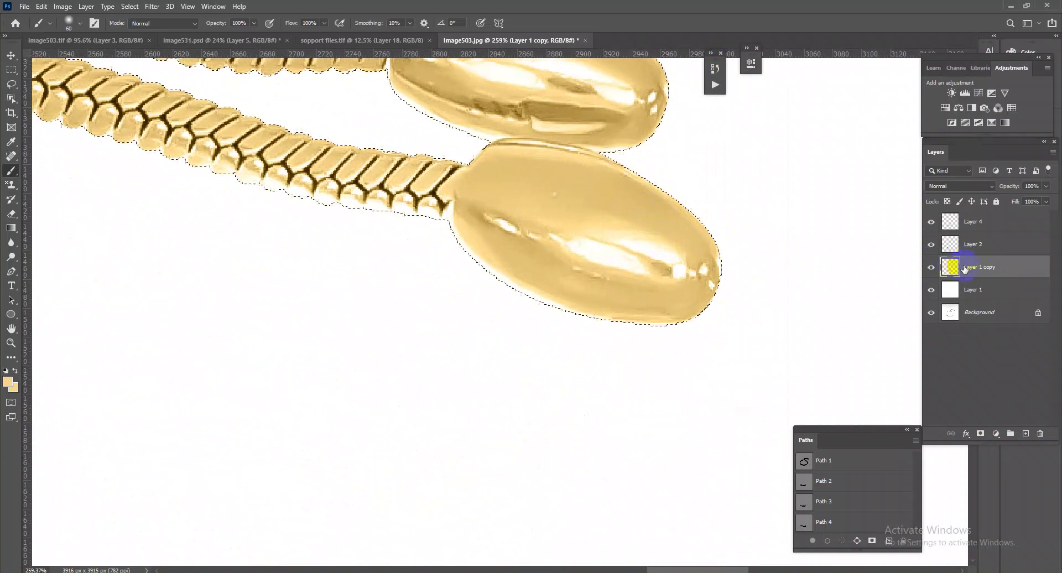
left_click(14, 157)
left_click(56, 156)
right_click(564, 196, "alt")
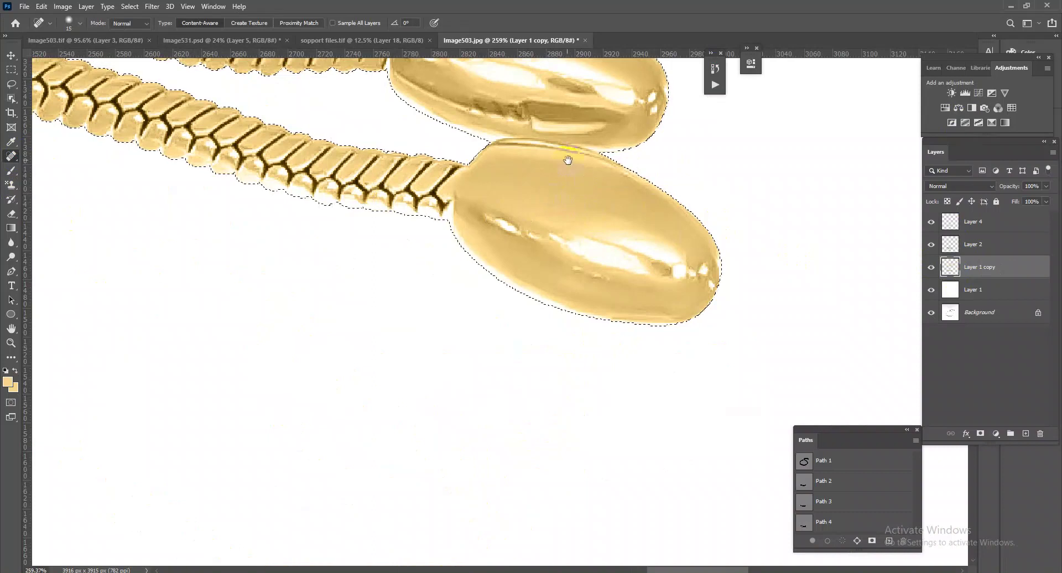
Heal the blemish on the upper end bead and the marks inside the slider bead's hole
left_click_drag(578, 177, 612, 297)
left_click_drag(695, 230, 701, 246)
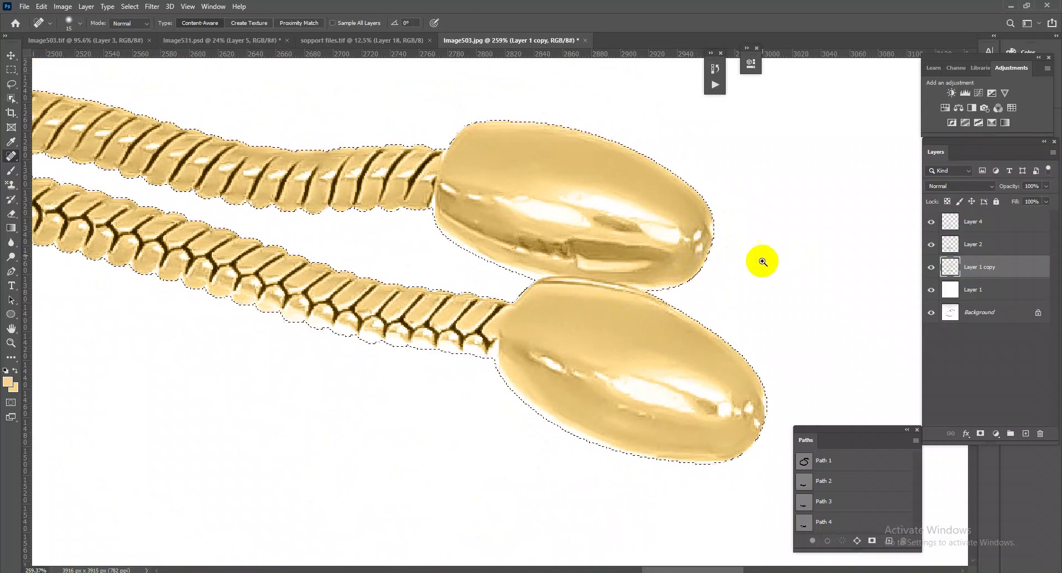
scroll(750, 260, "down", 5)
left_click_drag(237, 263, 550, 242)
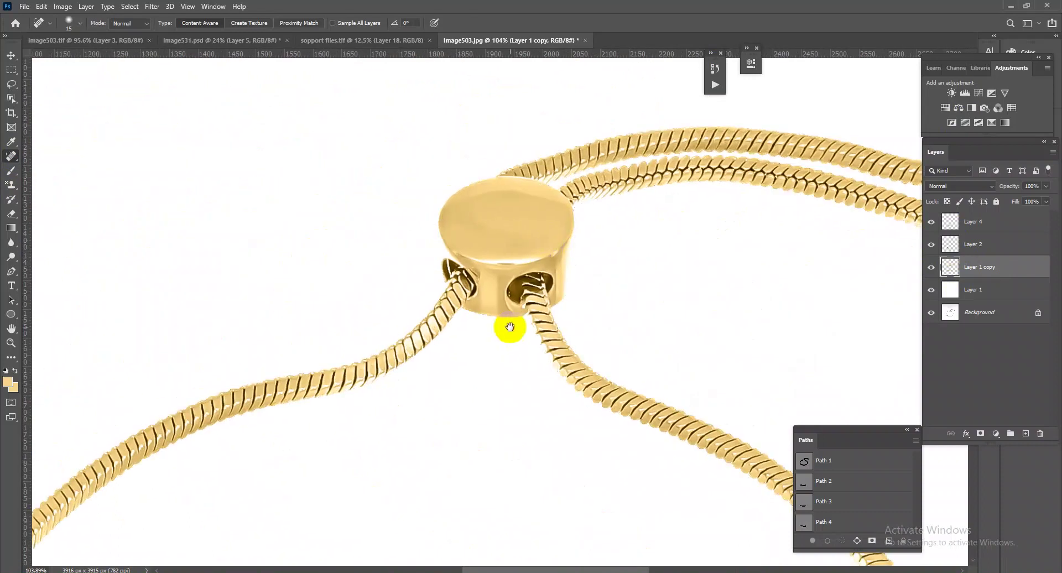
left_click_drag(507, 330, 564, 229)
scroll(565, 228, "up", 5)
left_click_drag(553, 154, 546, 138)
scroll(772, 170, "down", 5)
left_click_drag(717, 152, 724, 146)
Select Layer 4, Layer 2 and Layer 1 copy together
scroll(621, 118, "down", 8)
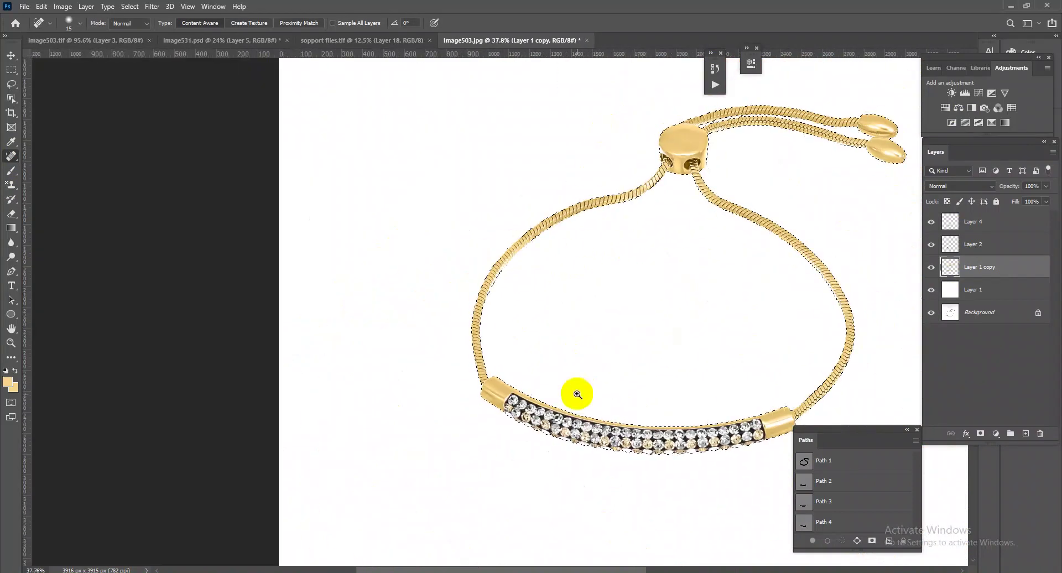
scroll(554, 397, "up", 6)
scroll(555, 397, "up", 2)
scroll(505, 343, "up", 2)
scroll(526, 363, "down", 5)
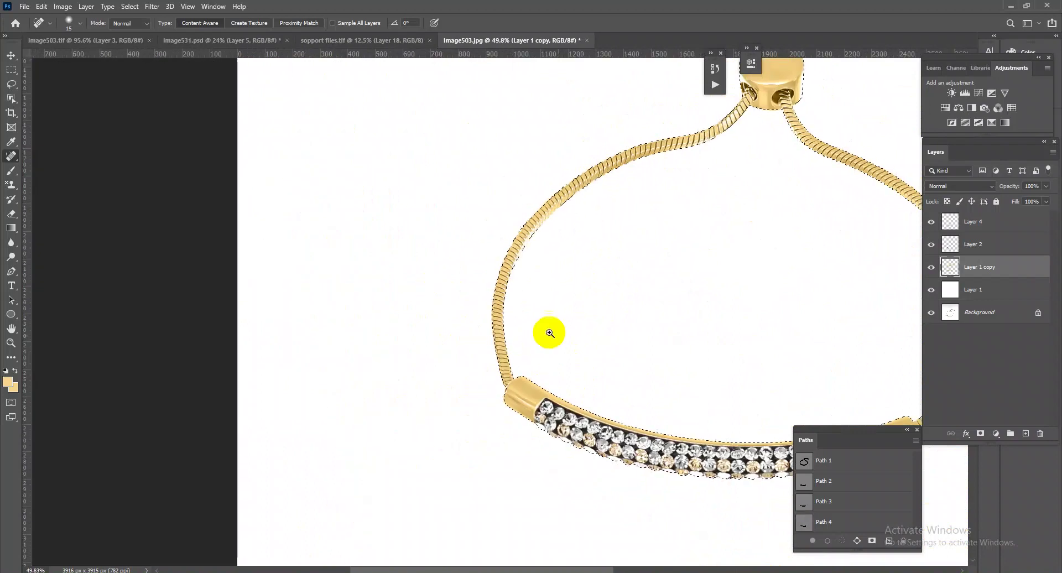
scroll(457, 299, "down", 3)
scroll(563, 292, "up", 2)
scroll(557, 376, "up", 2)
scroll(531, 218, "up", 1)
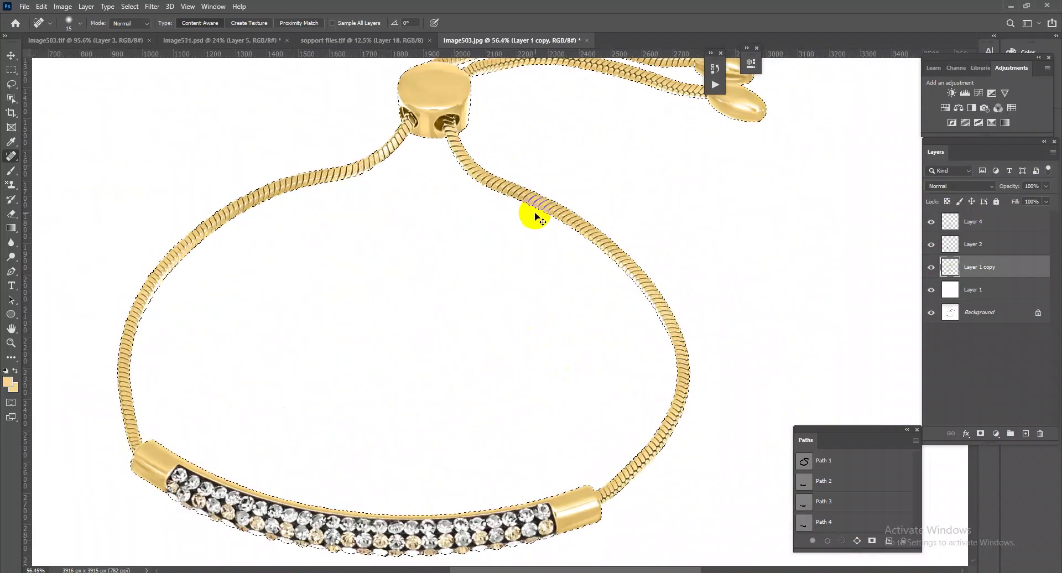
left_click(997, 223, "shift")
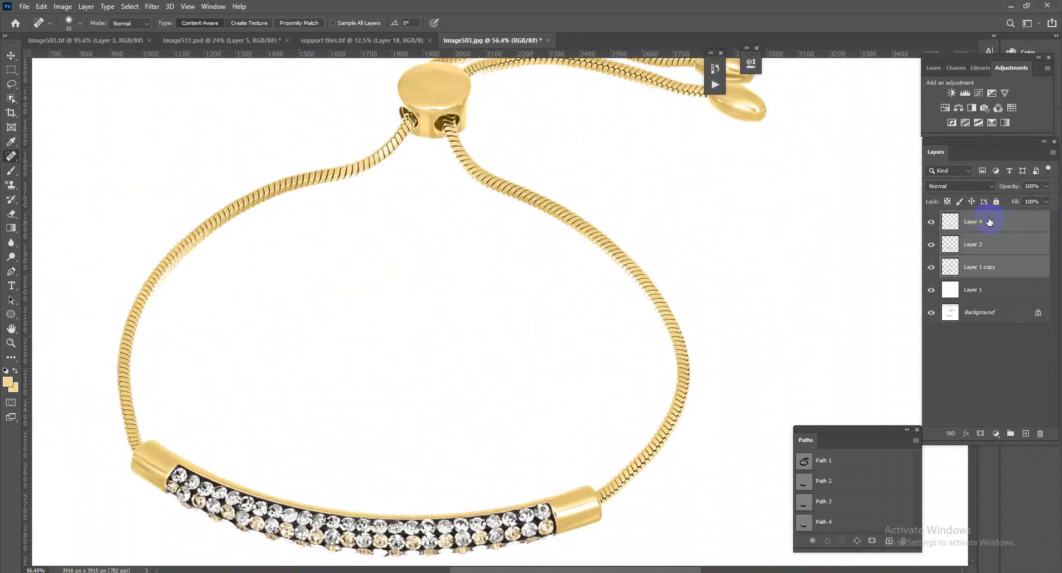
Duplicate the selected layers into a shadow layer placed lower and fill it black
left_click(990, 222)
key("ctrl+j")
left_click_drag(990, 222, 993, 300)
key("ctrl+t")
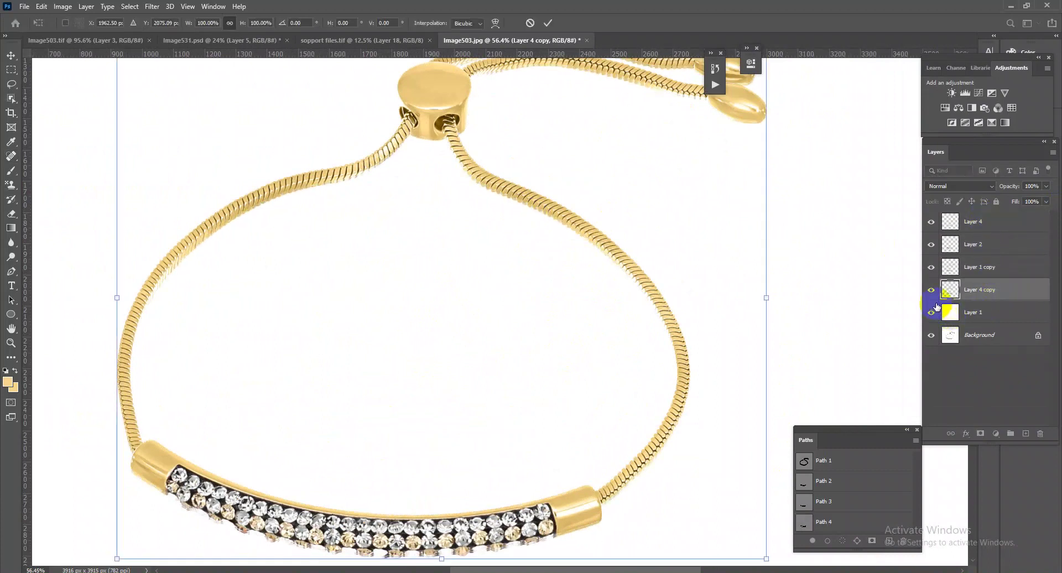
key("Return")
key("j")
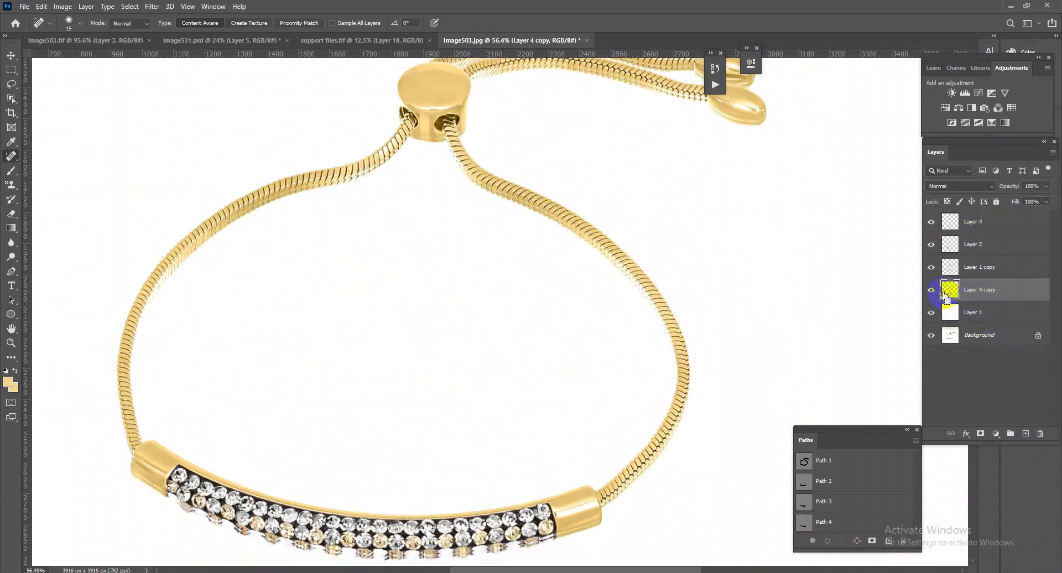
key("d")
key("alt+BackSpace")
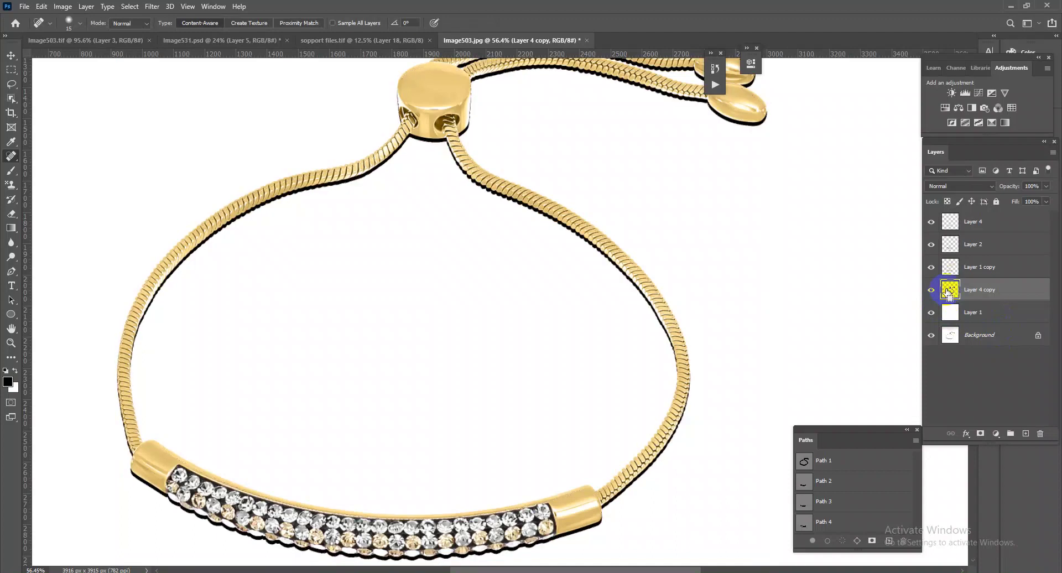
Blur the shadow layer with an 8 px Gaussian Blur
left_click(153, 6)
mouse_move(159, 131)
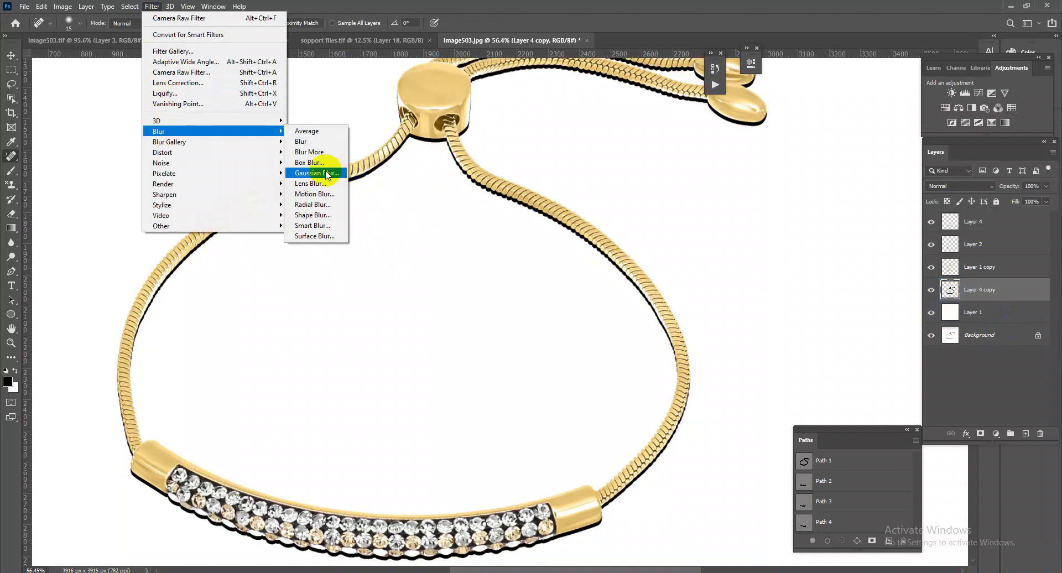
left_click(316, 172)
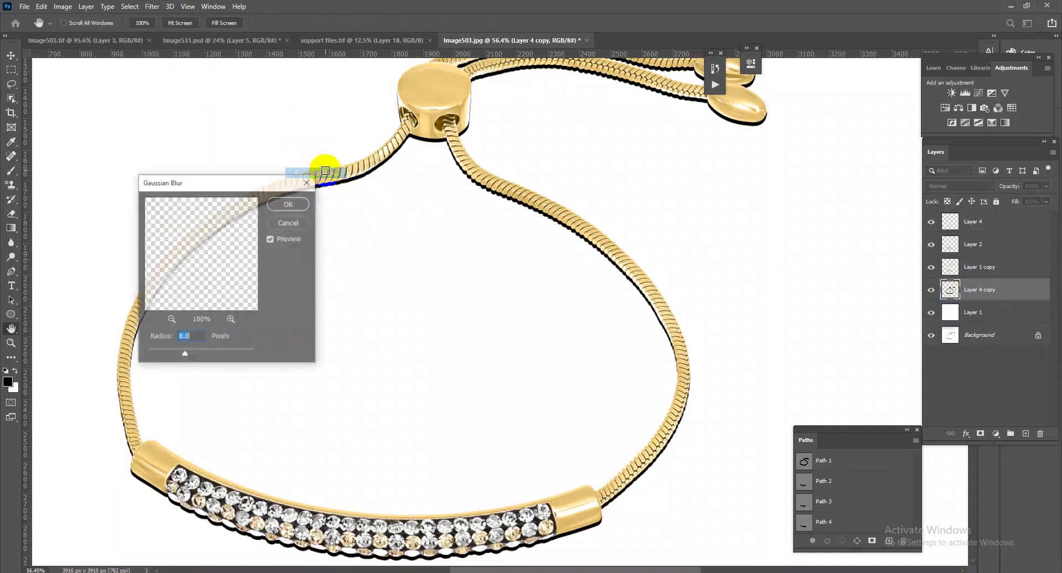
left_click(284, 208)
key("j")
Heal a stray line below the bracelet and lower the shadow layer's fill to 12%
scroll(684, 221, "down", 3)
scroll(514, 326, "up", 1)
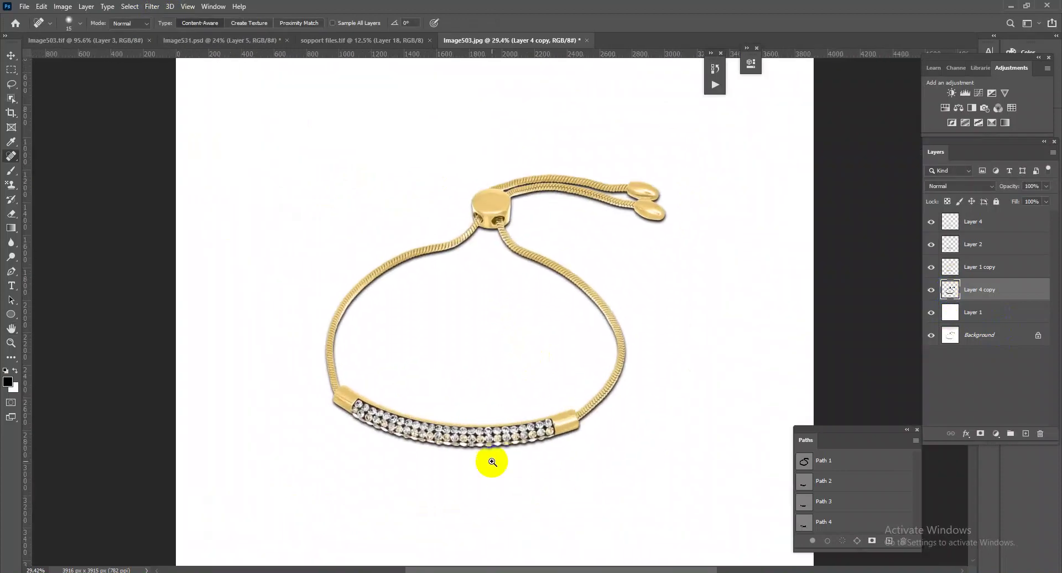
scroll(509, 428, "up", 3)
left_click_drag(544, 437, 538, 450)
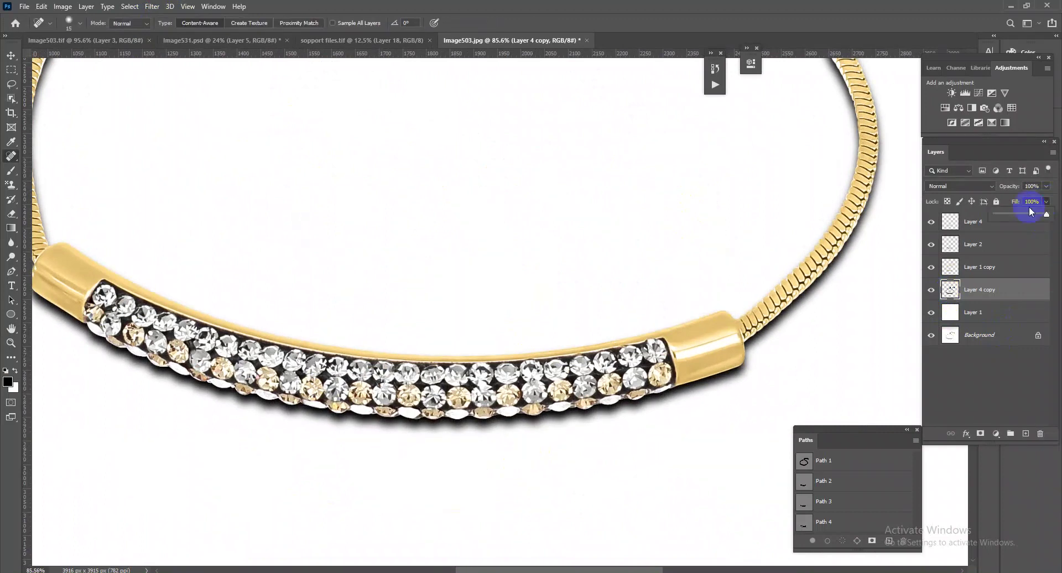
left_click_drag(1010, 216, 1005, 221)
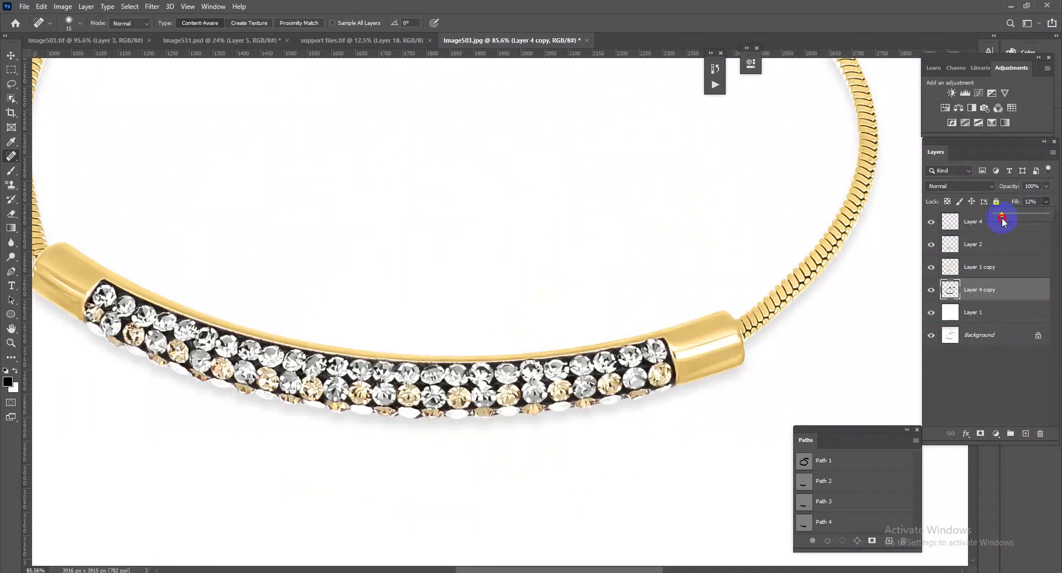
Crop the image to a 2650 × 2650 px square around the bracelet
scroll(704, 398, "down", 5, "alt")
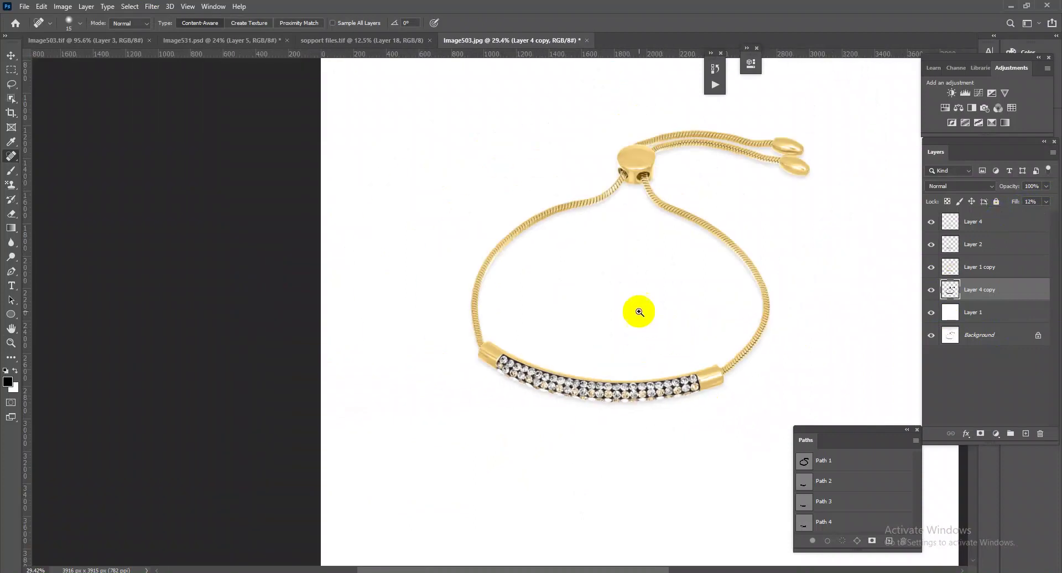
scroll(685, 190, "up", 2, "alt")
scroll(704, 260, "up", 2, "alt")
scroll(628, 273, "down", 4, "alt")
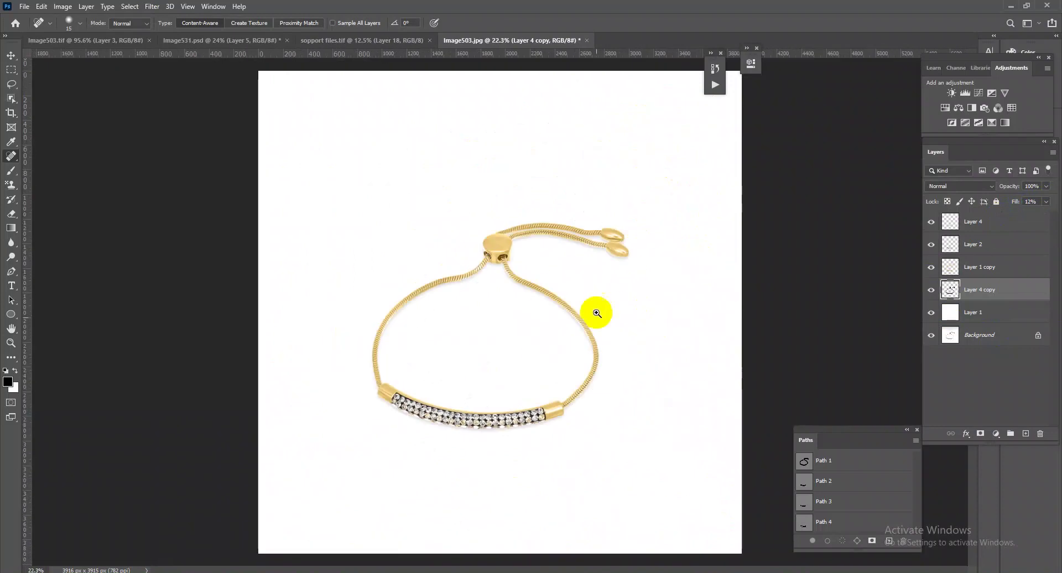
scroll(525, 380, "up", 1, "alt")
scroll(501, 194, "up", 1)
scroll(548, 213, "up", 4)
scroll(608, 246, "up", 2)
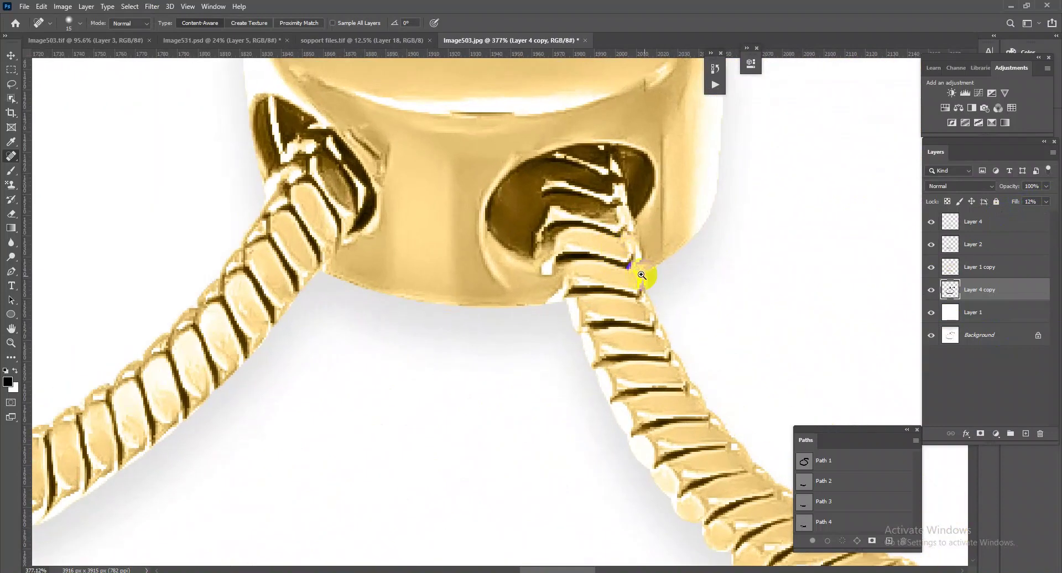
scroll(514, 189, "down", 8)
scroll(526, 232, "up", 1)
left_click(11, 113)
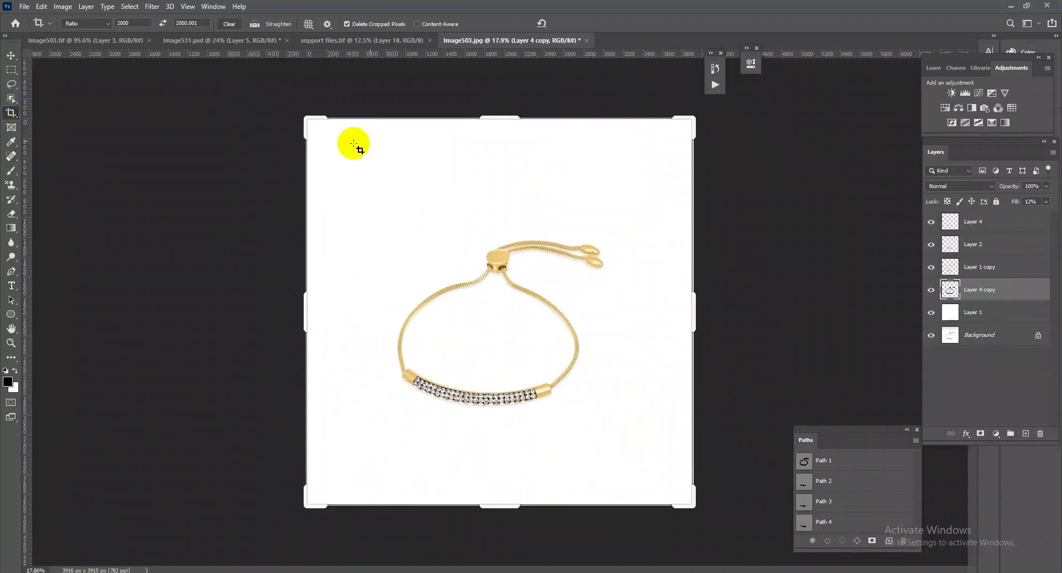
left_click_drag(503, 112, 510, 210)
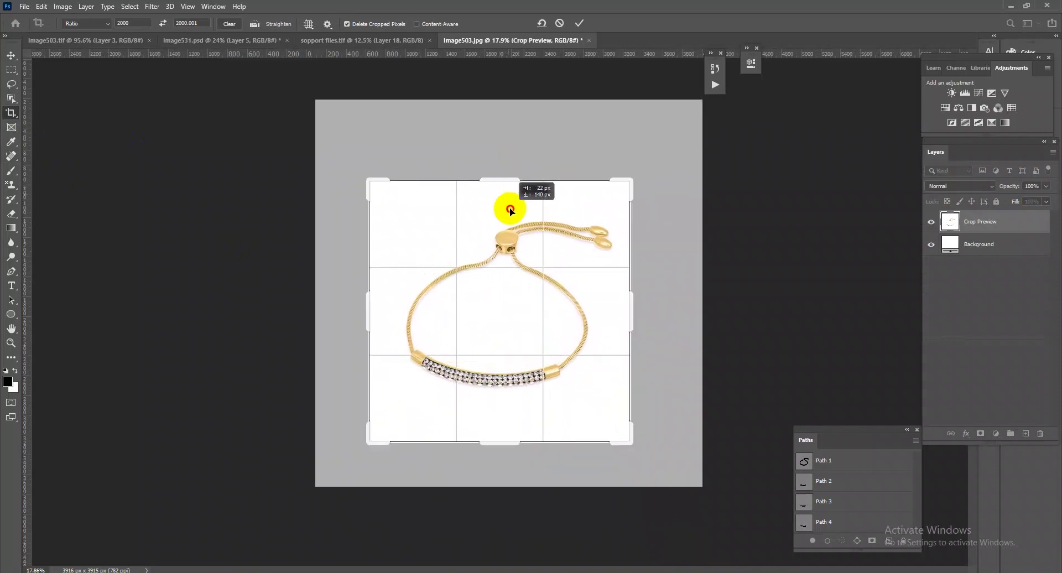
key("Return")
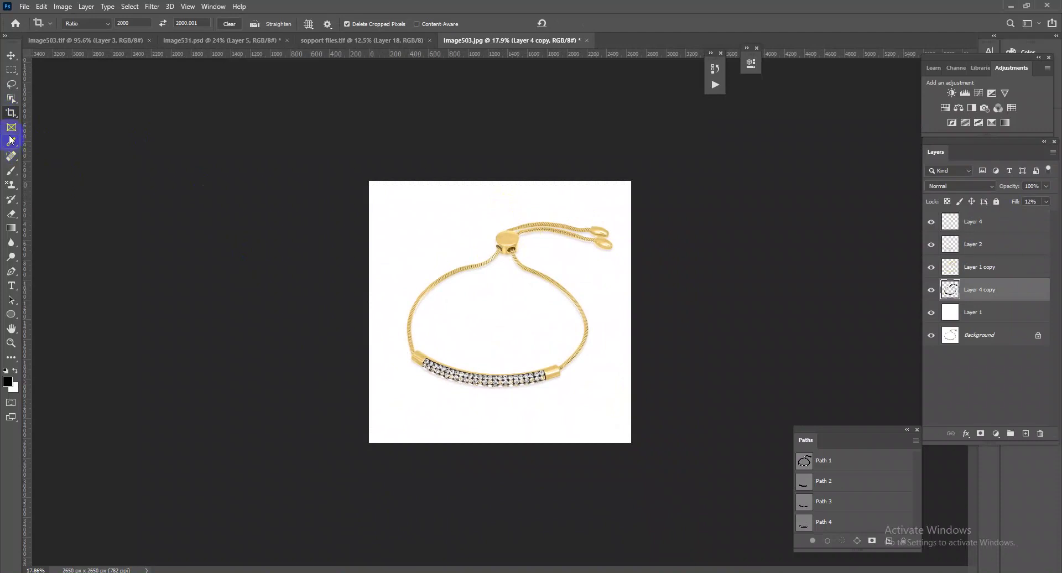
Group Layer 4 through Layer 1 into Group 1 and clear the fixed crop ratio width
left_click(982, 235)
left_click(989, 314, "shift")
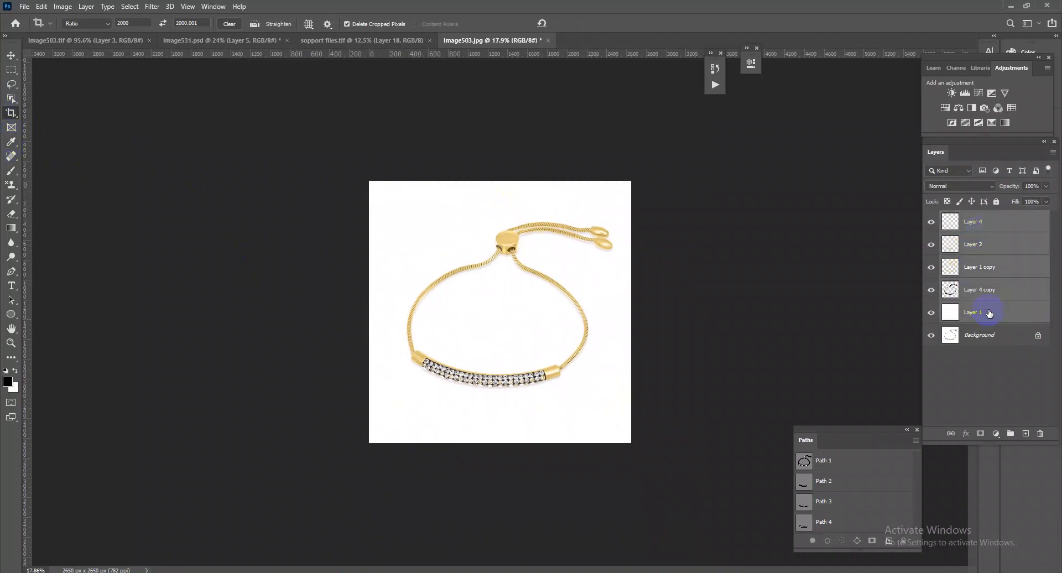
key("ctrl+g")
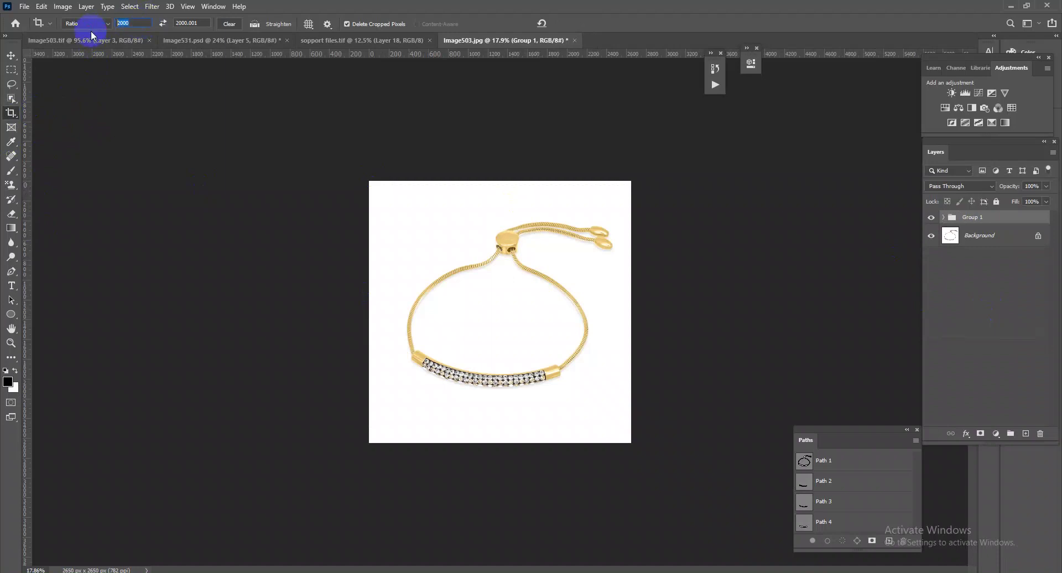
key("BackSpace")
left_click(212, 24)
Clear the crop ratio height and widen the canvas to the right
key("BackSpace")
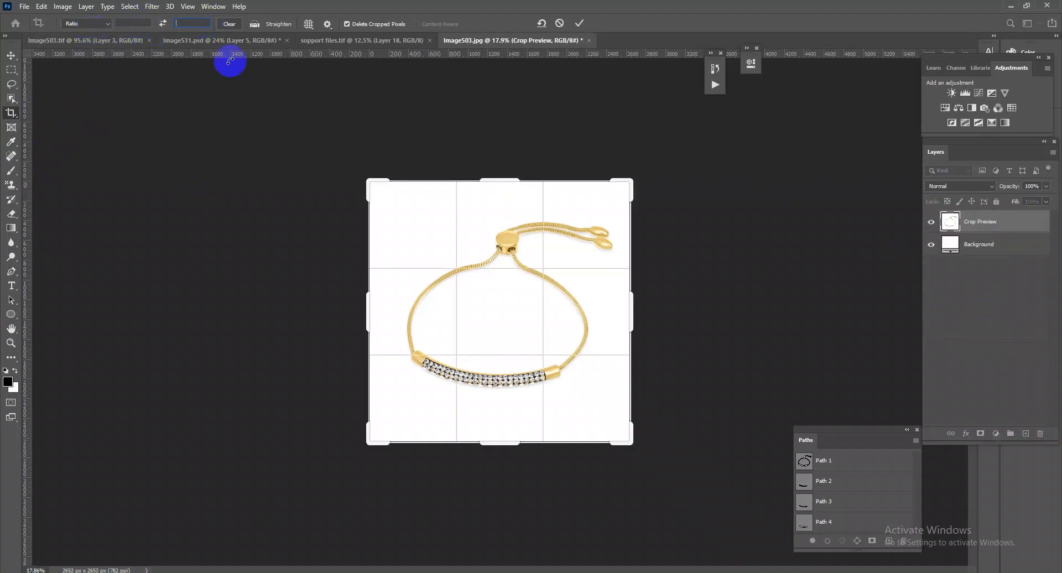
left_click_drag(631, 308, 760, 296)
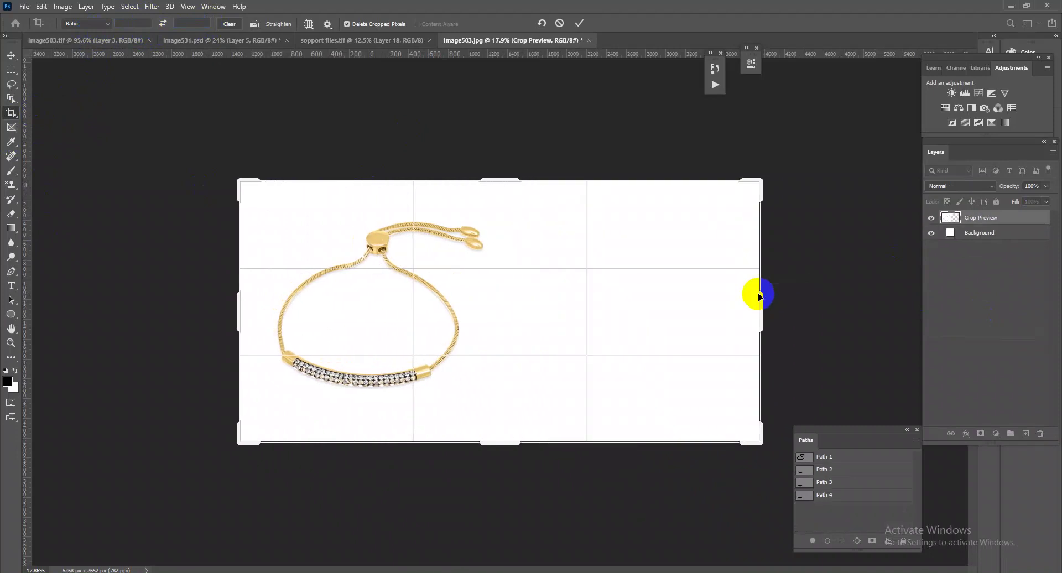
key("Return")
Move Group 1's gold bracelet into the right half of the canvas
key("ctrl+t")
mouse_move(403, 355)
left_mouse_down()
mouse_move(696, 354)
mouse_move(652, 364)
left_mouse_up()
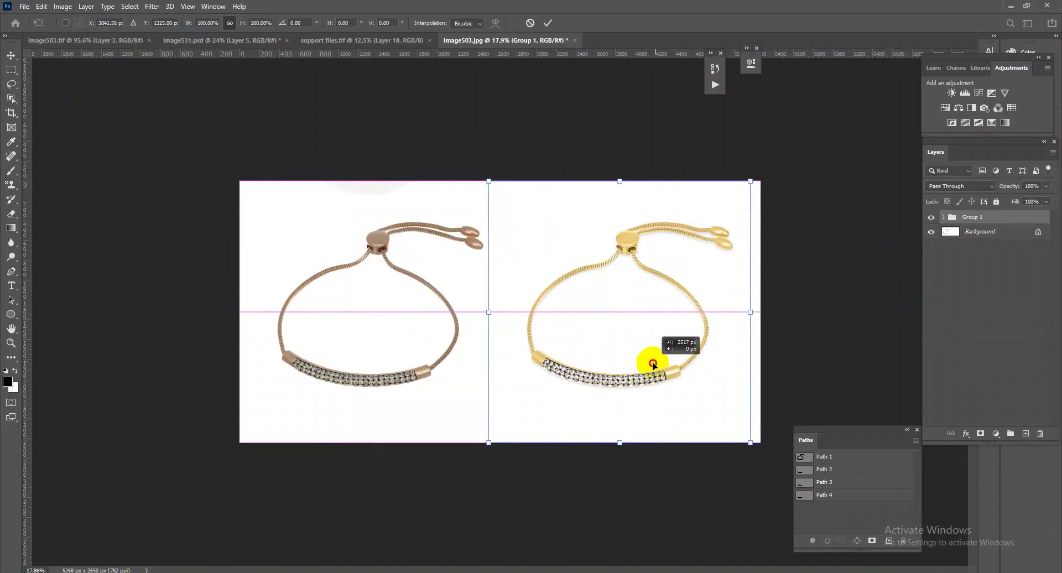
left_click_drag(657, 362, 651, 366)
key("Return")
Trim the right edge to a 5201 × 2650 px canvas and inspect the gold bracelet's crystals
key("c")
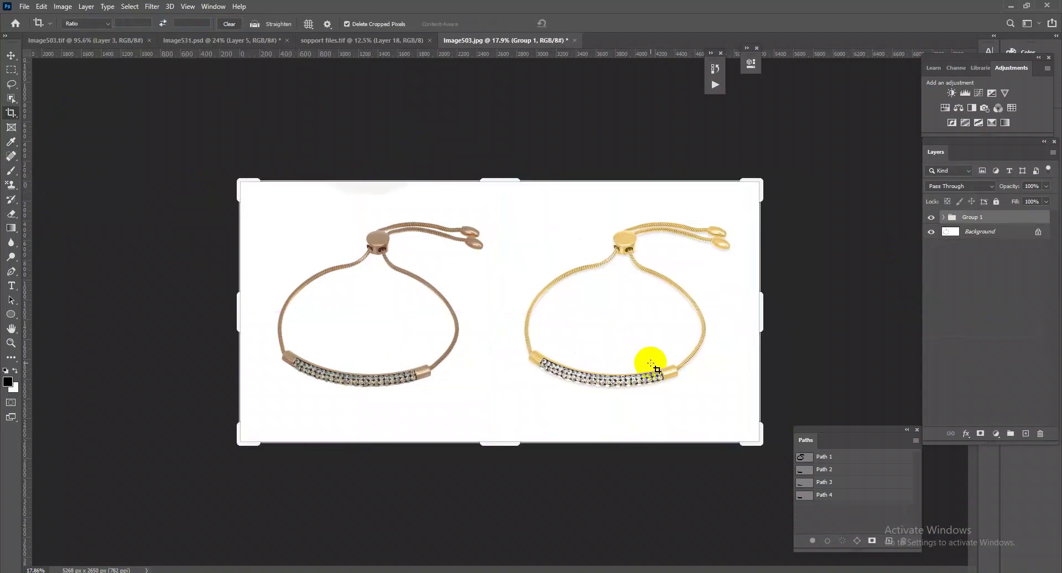
left_click_drag(760, 314, 762, 318)
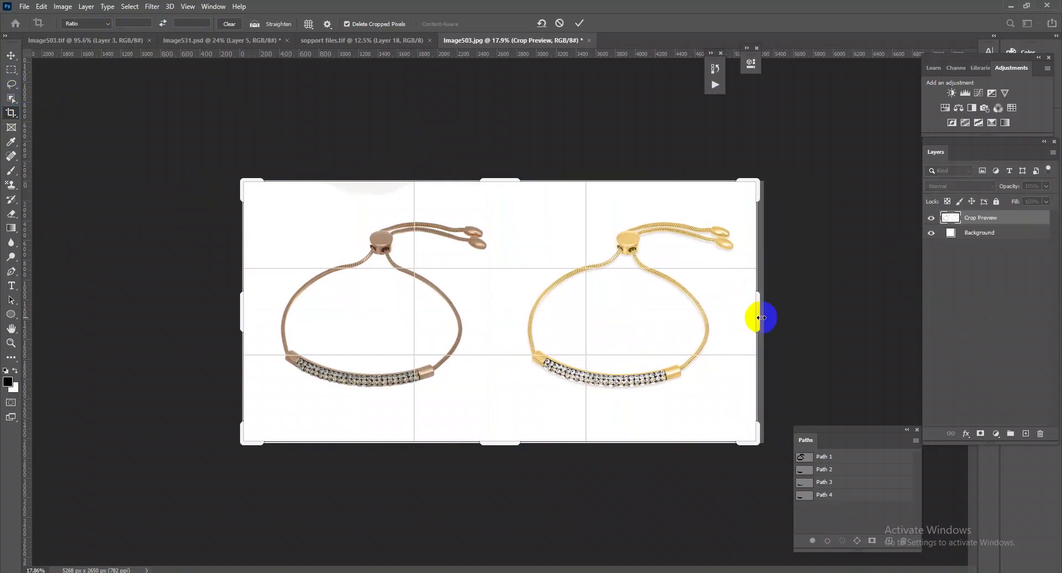
key("Return")
mouse_move(588, 391)
left_mouse_down()
mouse_move(672, 301)
mouse_move(736, 316)
left_mouse_up()
scroll(736, 316, "down", 5)
scroll(712, 315, "down", 4)
scroll(617, 287, "up", 1)
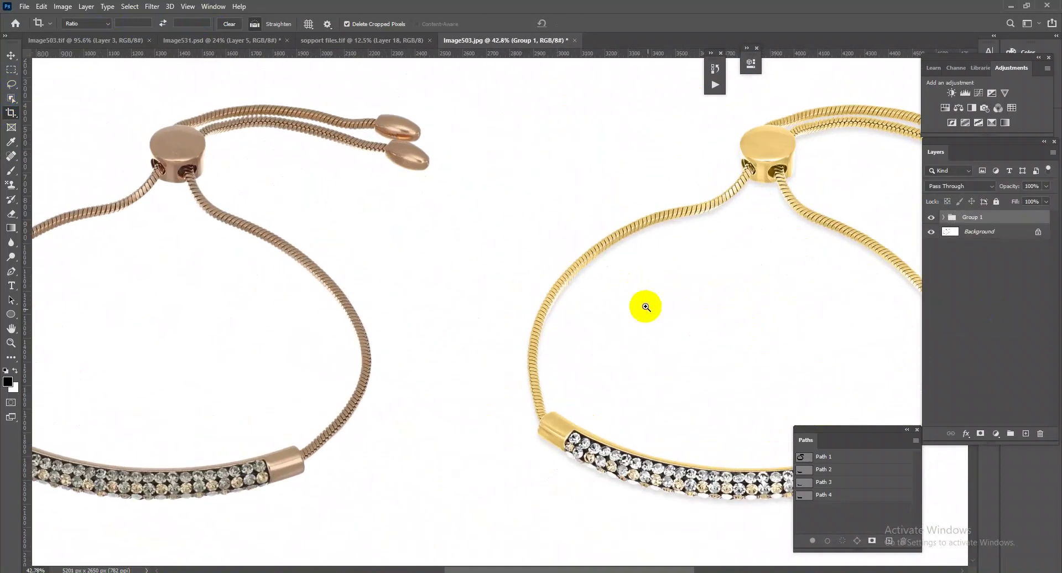
scroll(635, 294, "down", 3)
scroll(719, 318, "up", 3)
scroll(705, 330, "up", 1)
scroll(719, 329, "up", 2)
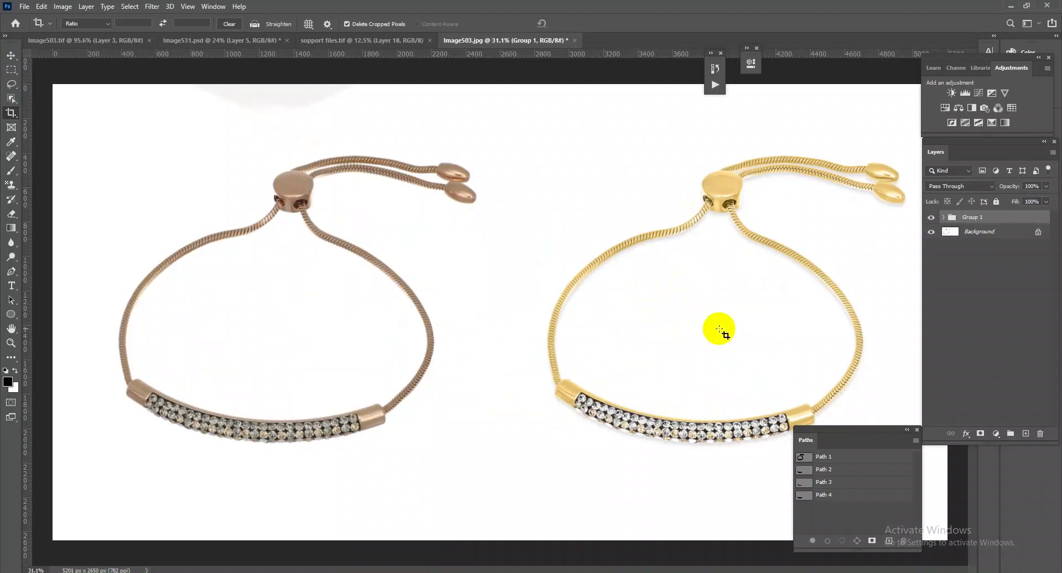
Zoom in on the gold slider bead, then fit both bracelets in view
left_click(42, 438)
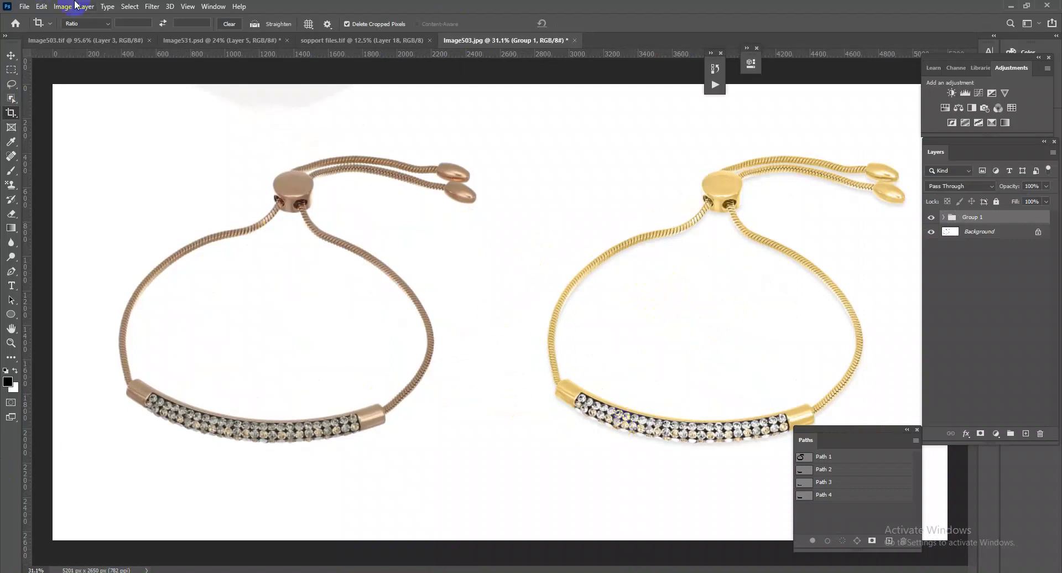
mouse_move(706, 209)
left_mouse_down()
mouse_move(804, 249)
mouse_move(684, 216)
mouse_move(636, 351)
mouse_move(640, 427)
mouse_move(692, 206)
mouse_move(741, 198)
mouse_move(721, 293)
mouse_move(673, 279)
left_mouse_up()
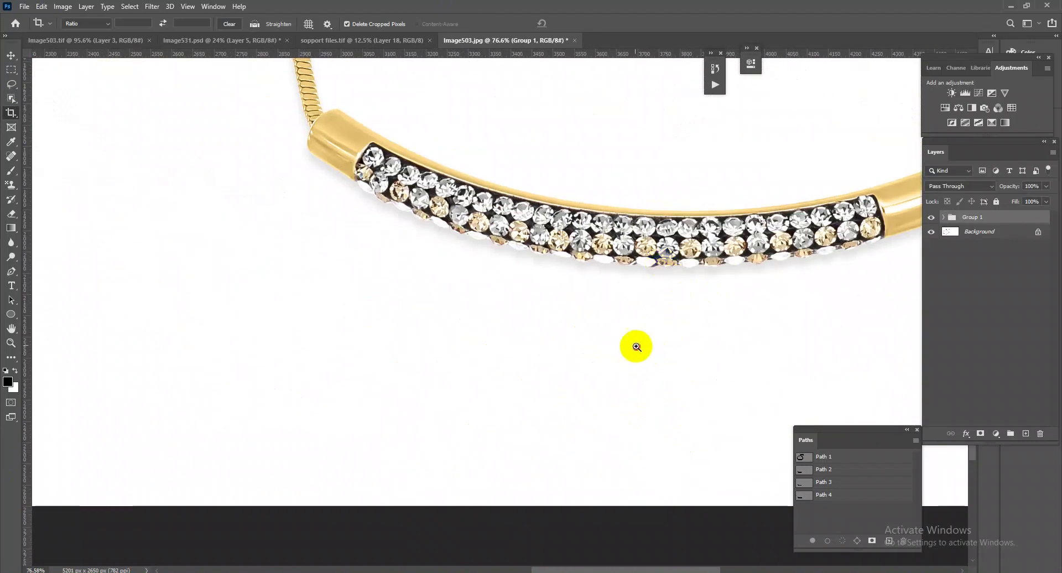
left_click_drag(640, 353, 590, 305)
mouse_move(675, 320)
left_mouse_down()
mouse_move(666, 282)
mouse_move(682, 303)
mouse_move(629, 288)
mouse_move(673, 308)
mouse_move(670, 318)
left_mouse_up()
Save the comparison as JPEG Image503 in the Retouch folder at quality 12 Maximum
key("ctrl+shift+s")
left_click(536, 341)
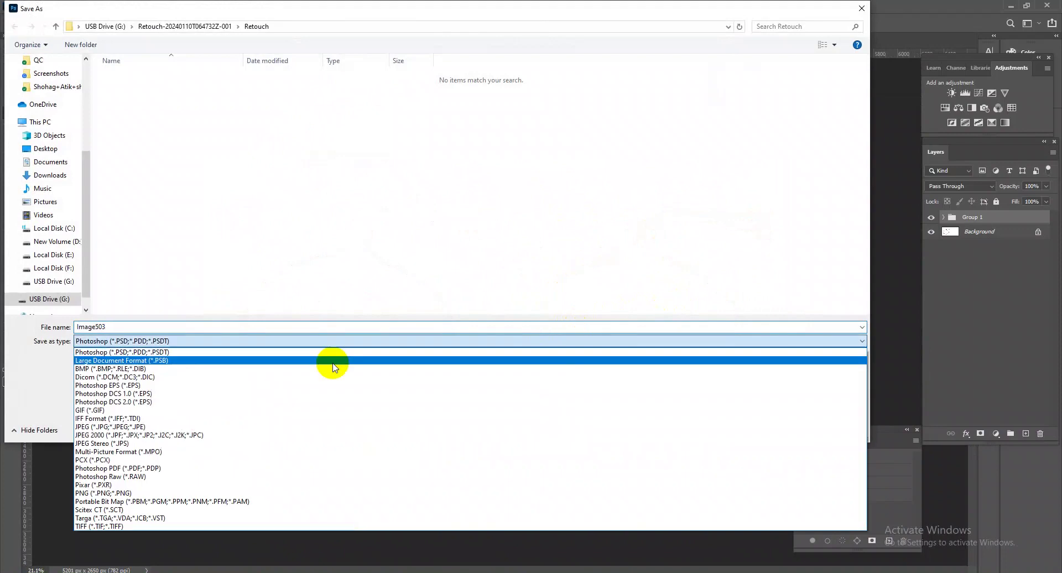
left_click(150, 426)
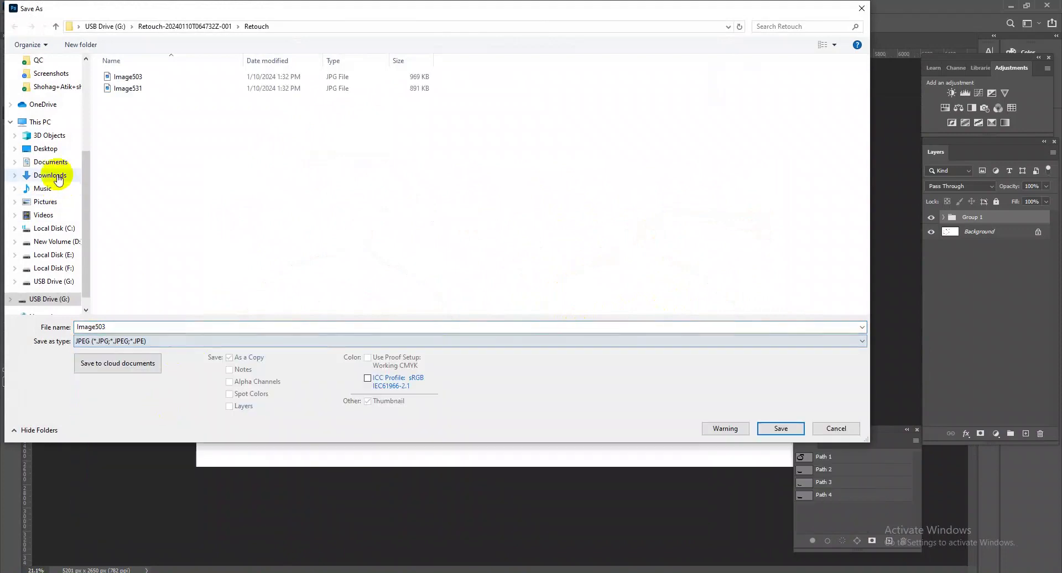
left_click(45, 149)
left_click(780, 430)
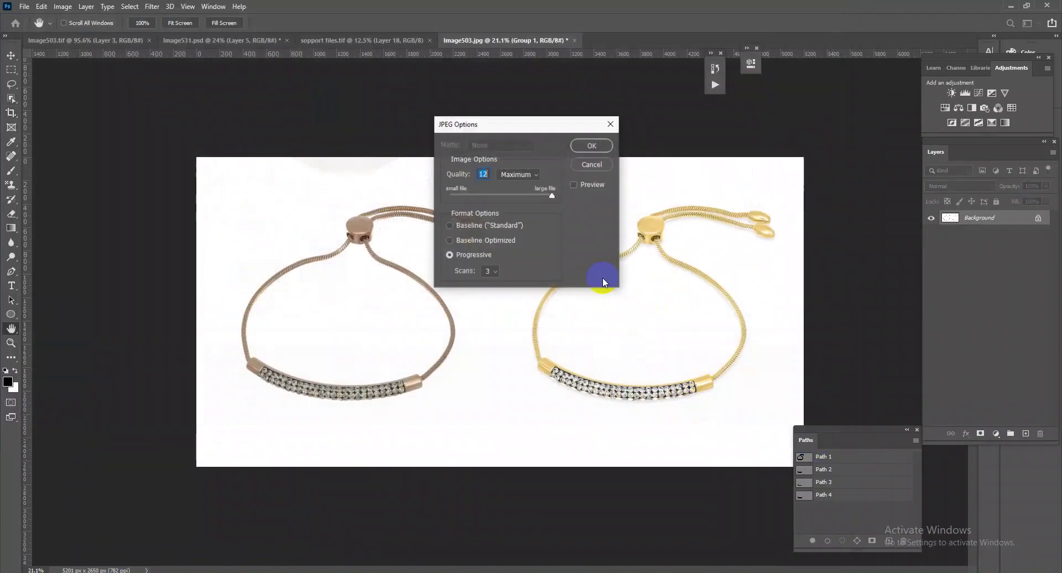
left_click(589, 143)
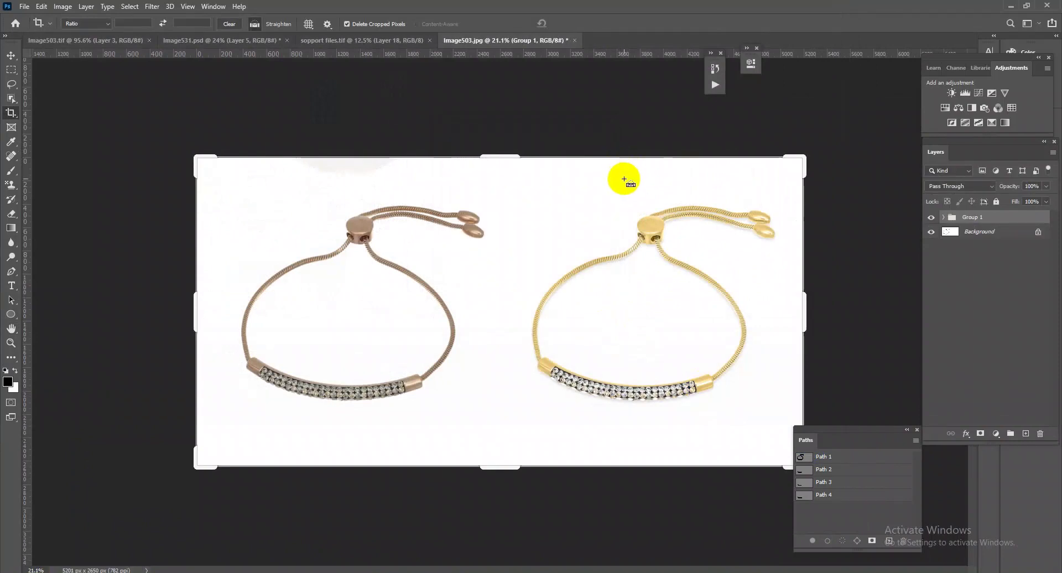
Undo back to the 2650 × 2650 px gold-only square and switch to the Brush tool
key("ctrl+z")
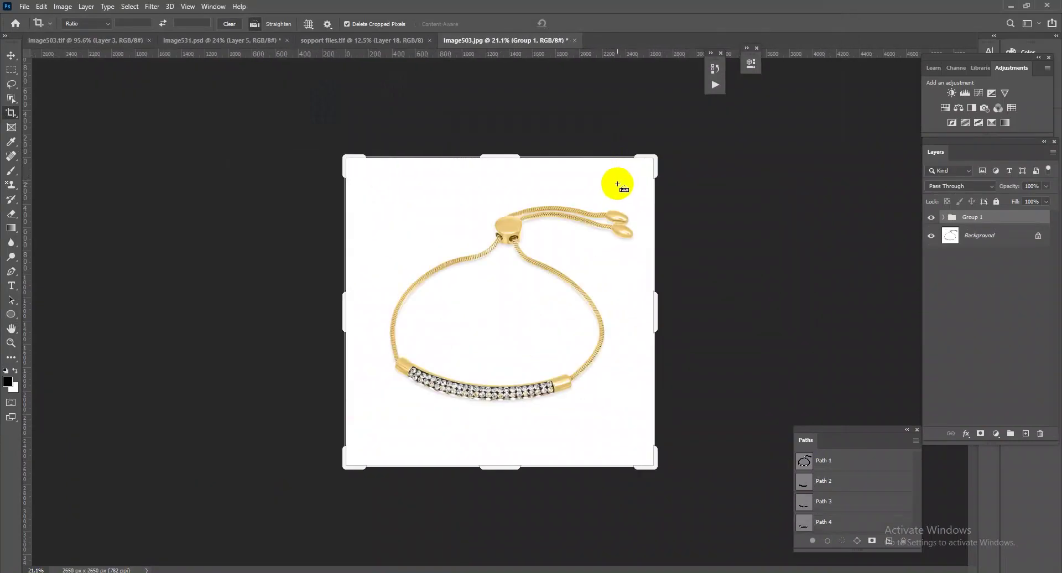
key("b")
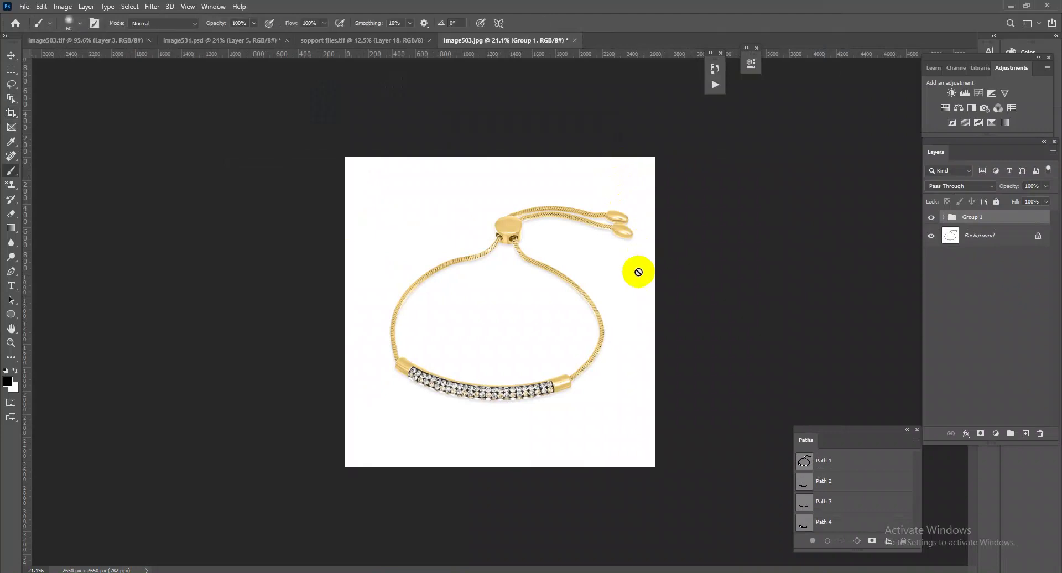
scroll(576, 320, "up", 5)
scroll(638, 302, "down", 3)
scroll(553, 398, "up", 2)
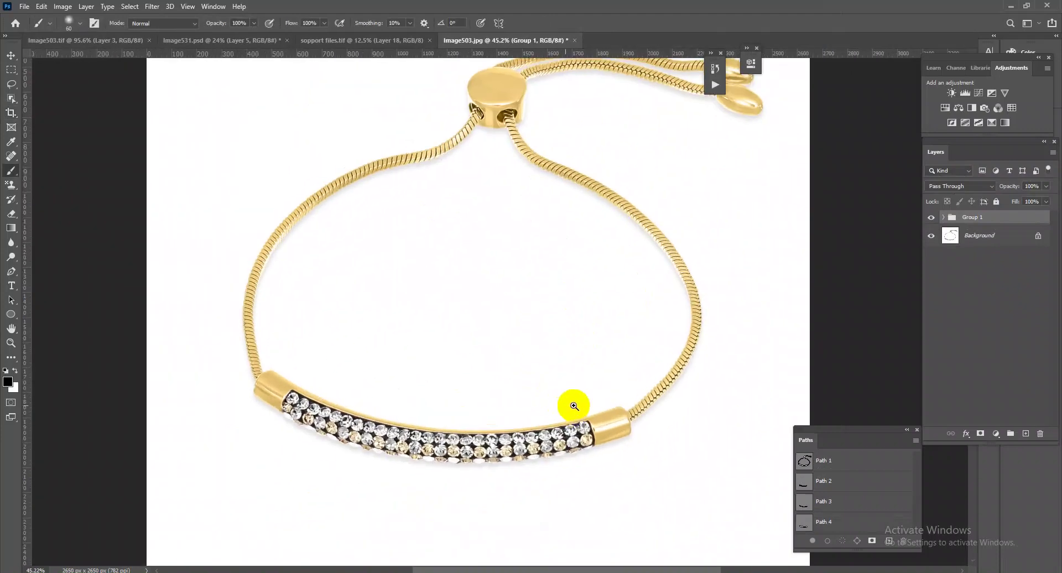
Save a JPEG copy named Image503-2 in the Retouch folder
key("ctrl+shift+s")
left_click(578, 341)
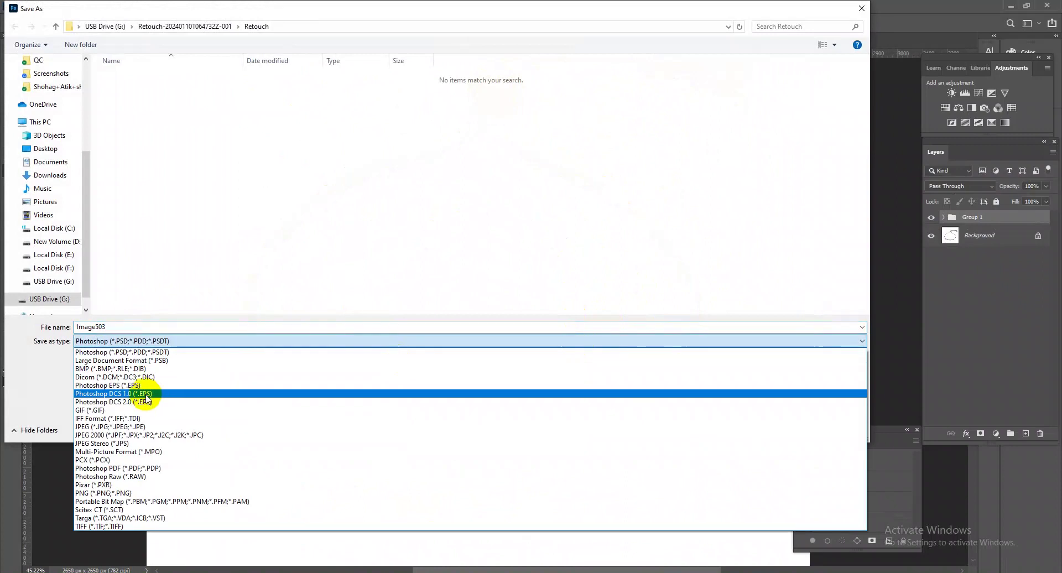
left_click(208, 423)
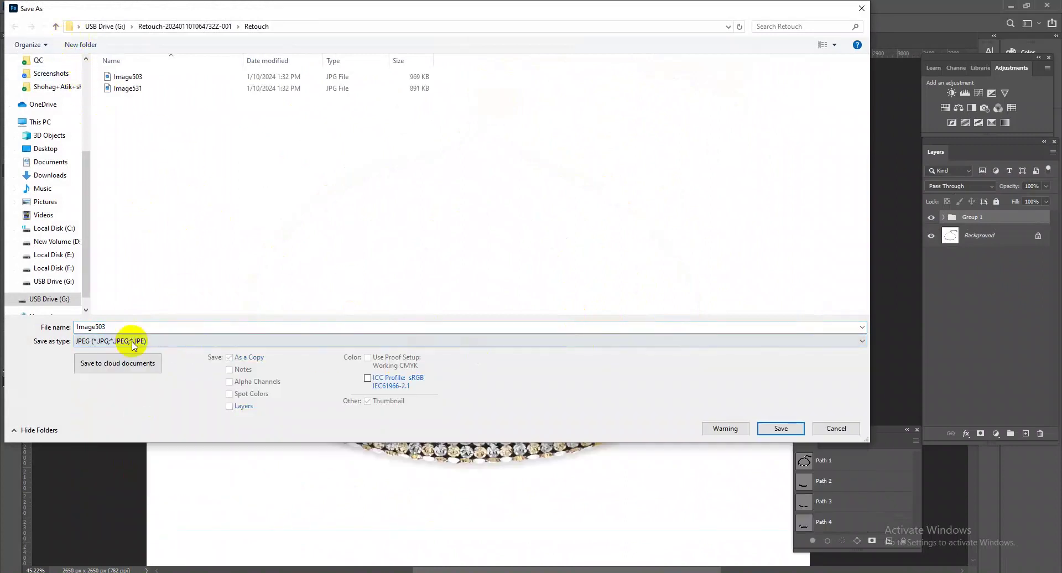
double_click(114, 327)
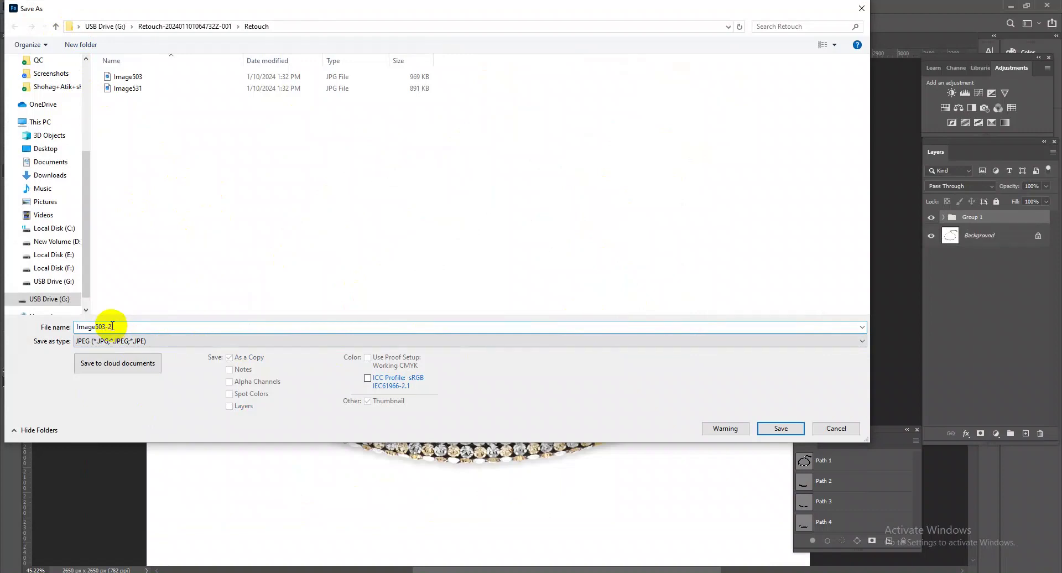
key("Return")
key("Return")
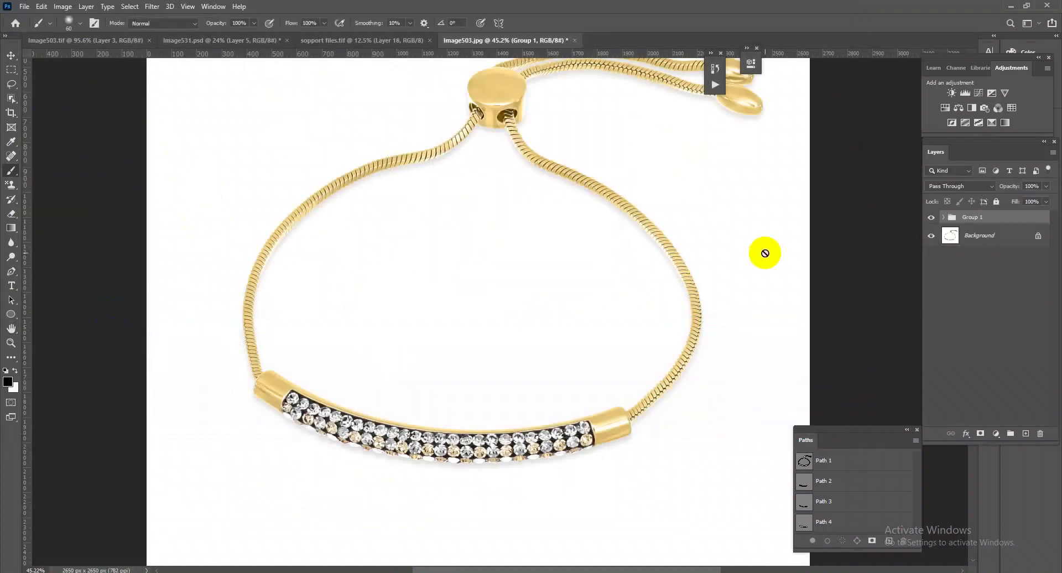
scroll(560, 230, "down", 5)
scroll(559, 320, "up", 4)
scroll(564, 370, "down", 1)
scroll(606, 456, "up", 2)
scroll(606, 455, "down", 1)
scroll(626, 406, "down", 2)
scroll(611, 392, "up", 2)
scroll(612, 386, "up", 1)
scroll(619, 385, "up", 1)
scroll(609, 365, "down", 3)
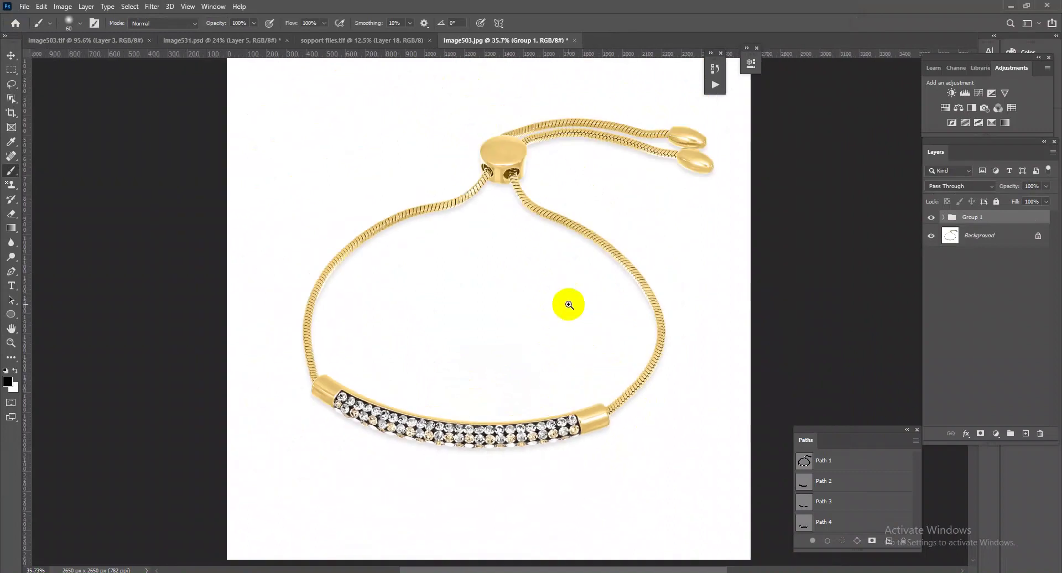
scroll(597, 276, "up", 2)
scroll(603, 235, "down", 1)
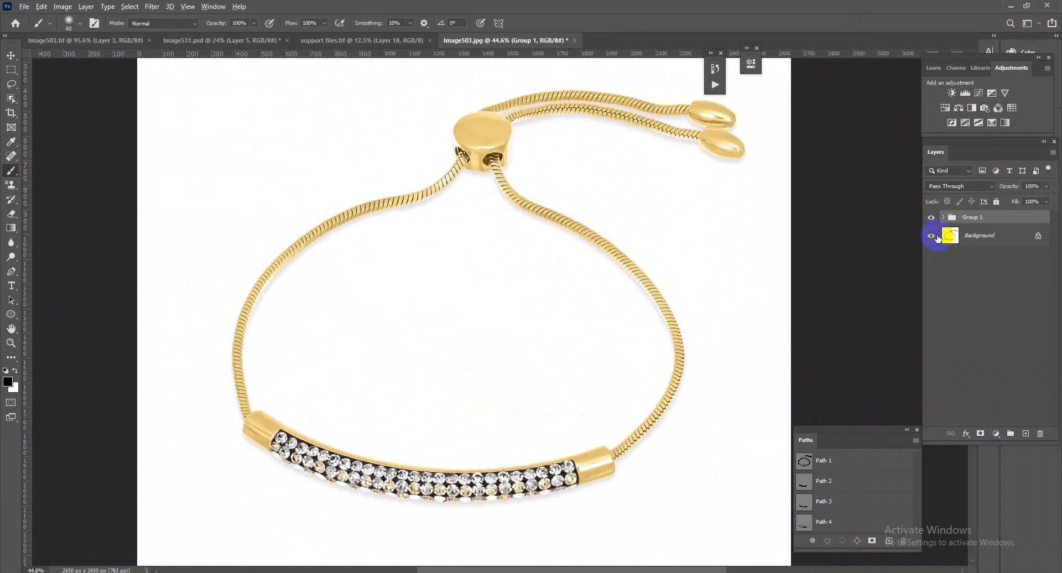
left_click(932, 237, "alt")
left_click(932, 236, "alt")
left_click(932, 237, "alt")
left_click(933, 237, "alt")
left_click(932, 237, "alt")
left_click(933, 237, "alt")
left_click(932, 237, "alt")
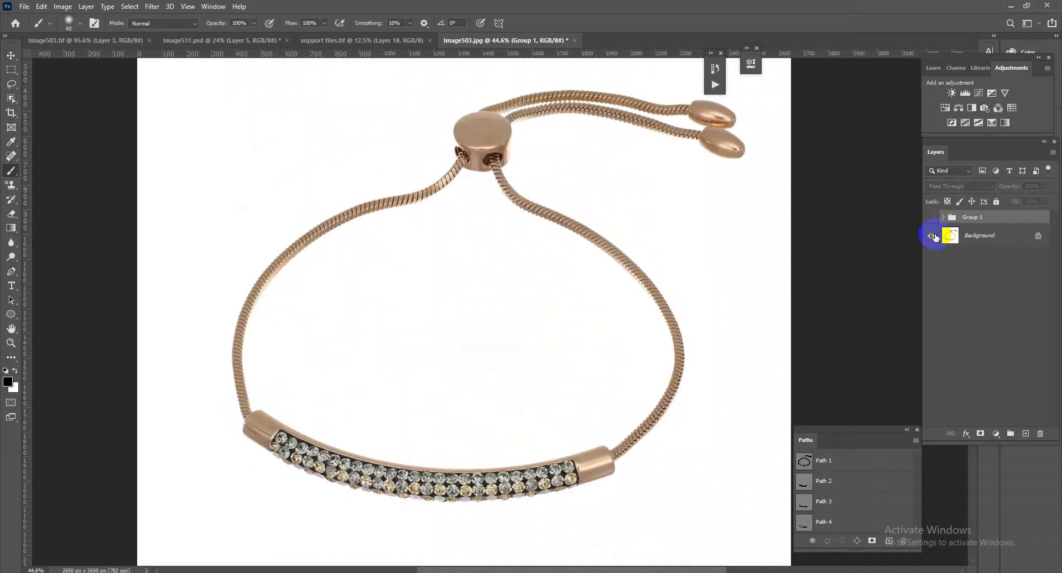
left_click(932, 236, "alt")
left_click(933, 237, "alt")
left_click(933, 237, "alt")
left_click(934, 237, "alt")
left_click(934, 237, "alt")
left_click(933, 236, "alt")
left_click(934, 236, "alt")
left_click(934, 237, "alt")
left_click(933, 237, "alt")
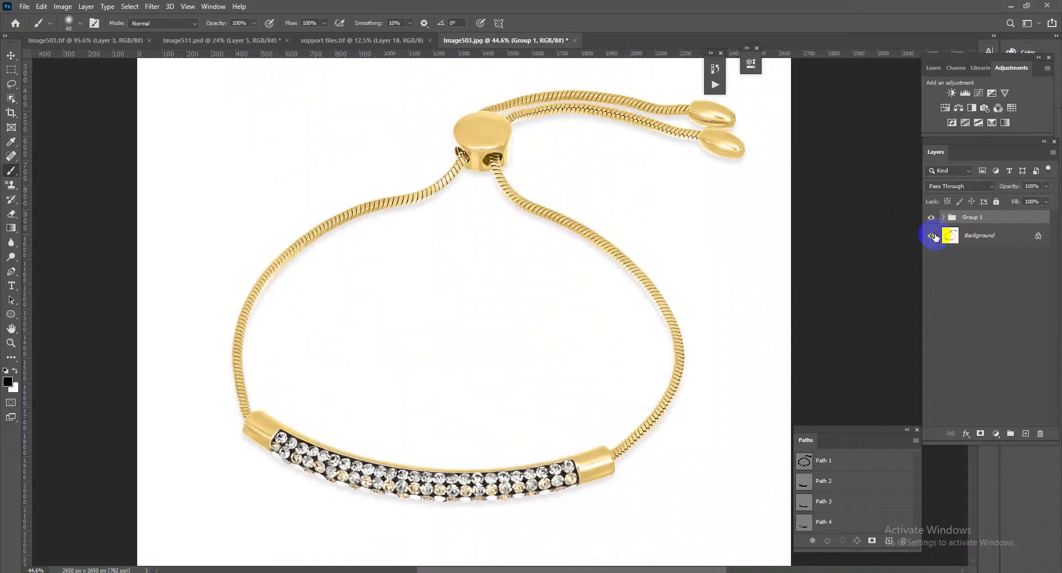
left_click(934, 237, "alt")
left_click(934, 236, "alt")
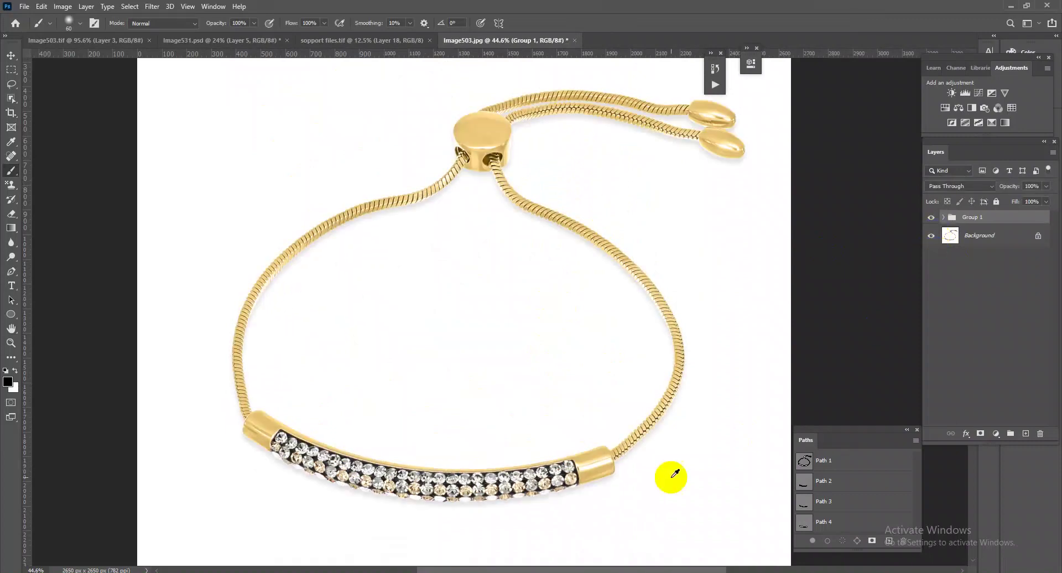
mouse_move(451, 503)
left_mouse_down()
mouse_move(528, 506)
mouse_move(473, 419)
mouse_move(586, 396)
mouse_move(629, 275)
mouse_move(581, 337)
mouse_move(597, 374)
mouse_move(622, 389)
mouse_move(607, 372)
mouse_move(605, 140)
mouse_move(626, 151)
mouse_move(580, 178)
left_mouse_up()
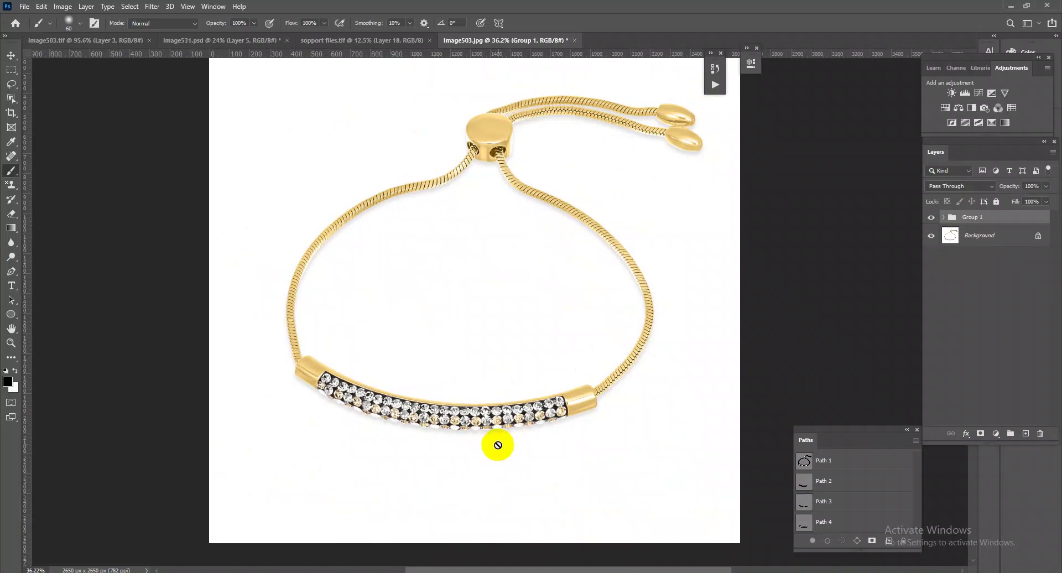
scroll(557, 279, "up", 2)
mouse_move(510, 441)
left_mouse_down()
mouse_move(522, 408)
mouse_move(448, 288)
left_mouse_up()
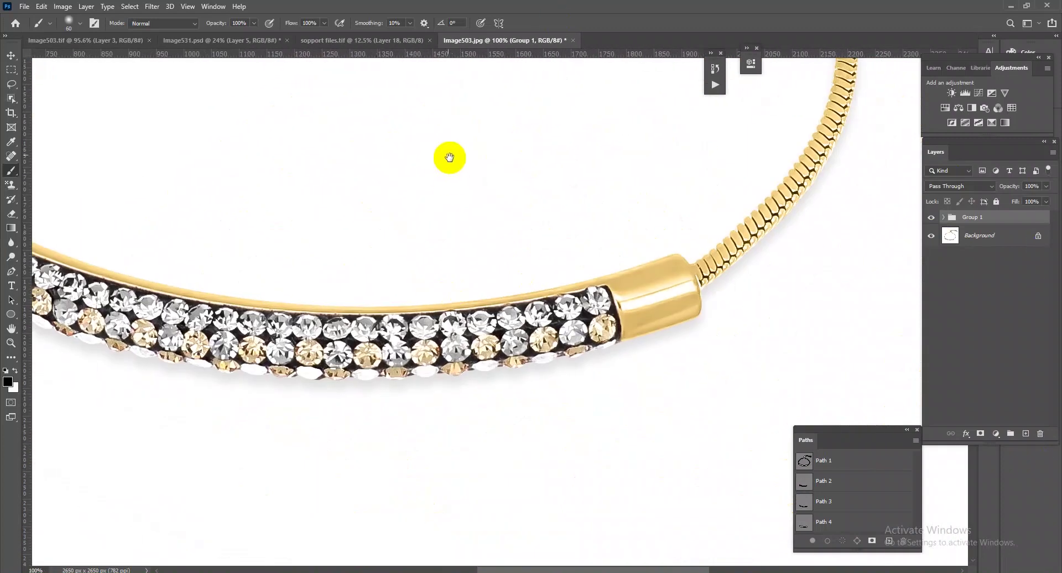
scroll(360, 352, "up", 2)
scroll(404, 329, "up", 1)
scroll(630, 360, "left", 6)
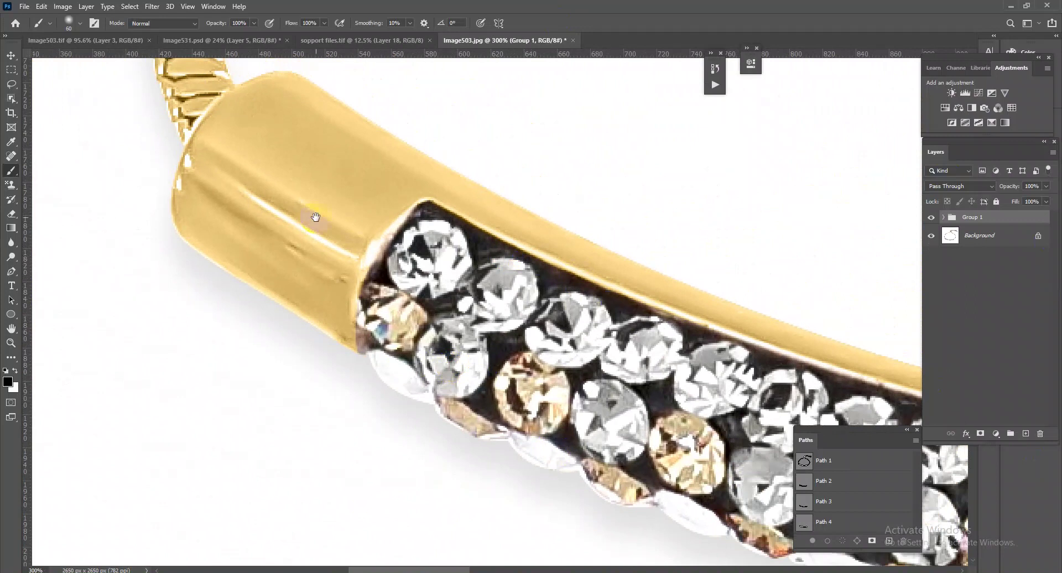
scroll(315, 217, "up", 5)
scroll(313, 296, "down", 3)
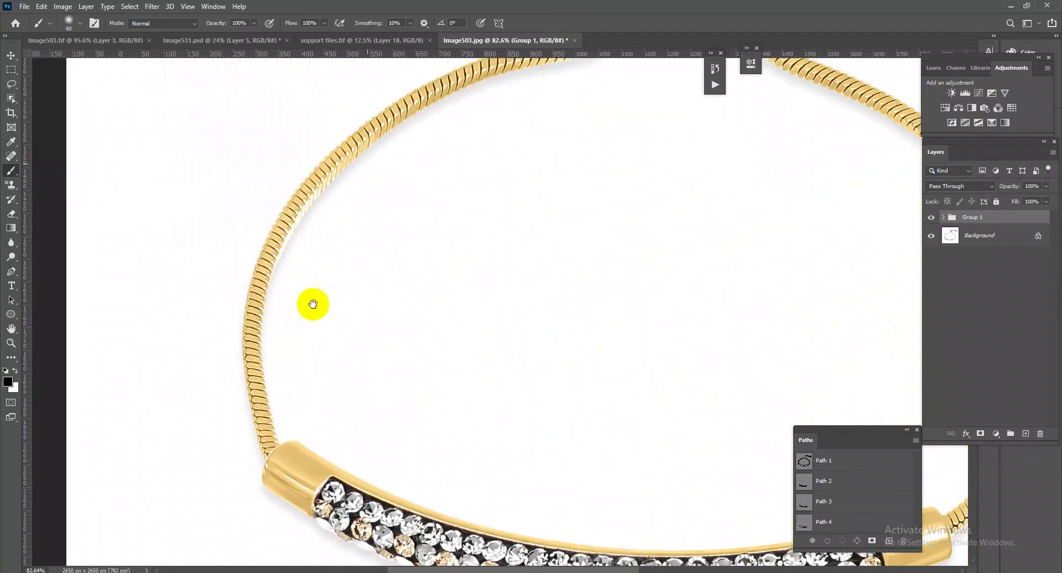
scroll(287, 271, "up", 5)
scroll(442, 288, "right", 10)
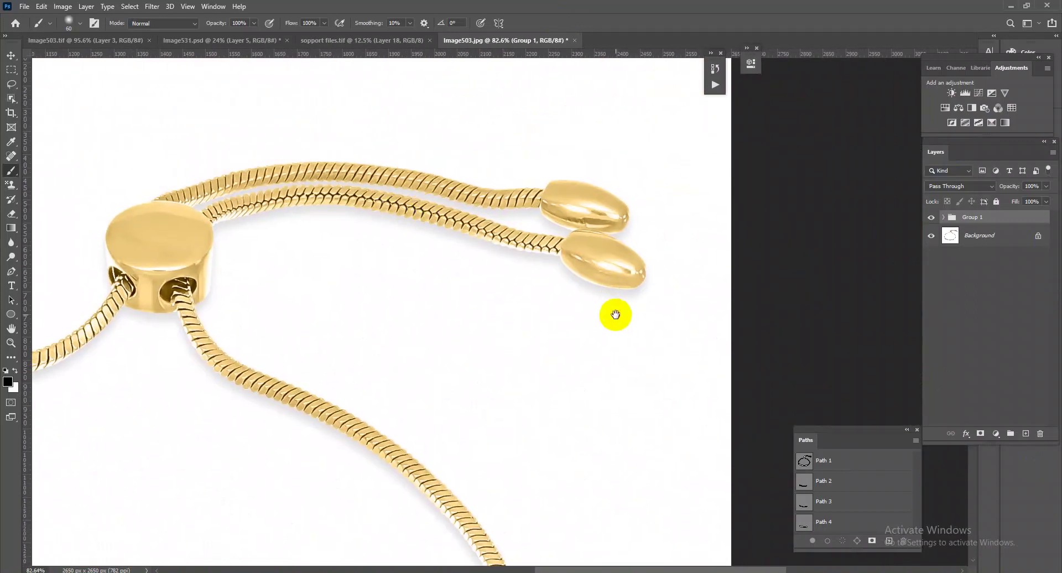
scroll(493, 446, "down", 5)
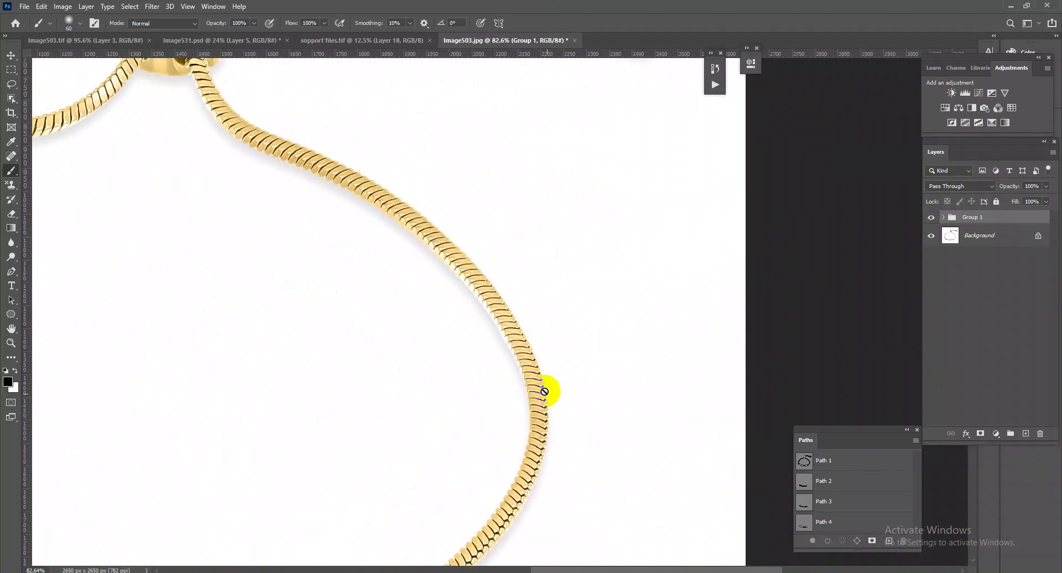
left_click(928, 220)
left_click(929, 220)
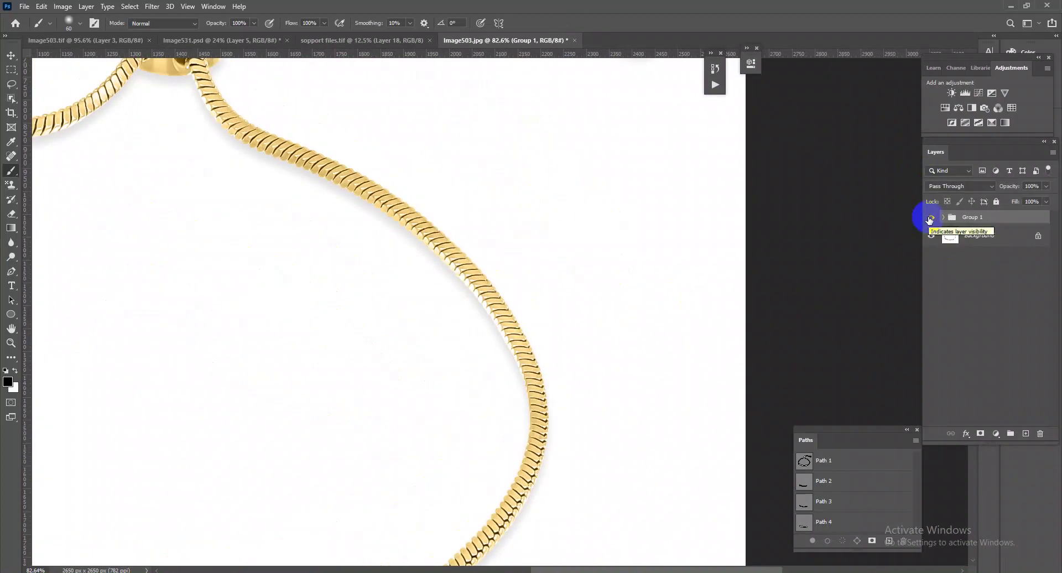
scroll(640, 367, "down", 2)
scroll(536, 387, "down", 3)
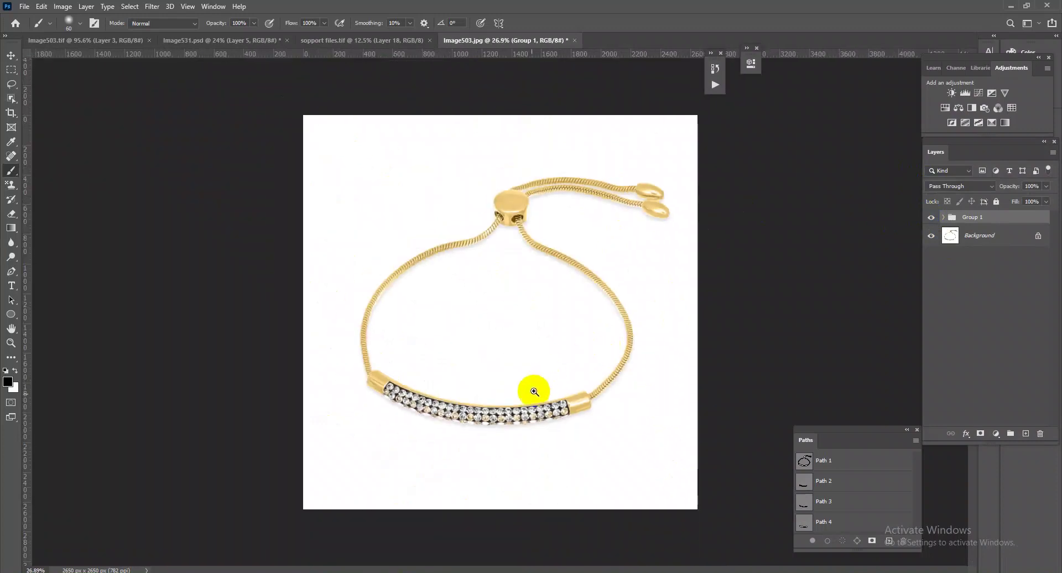
scroll(533, 441, "up", 4)
scroll(481, 460, "up", 3)
scroll(482, 461, "up", 4)
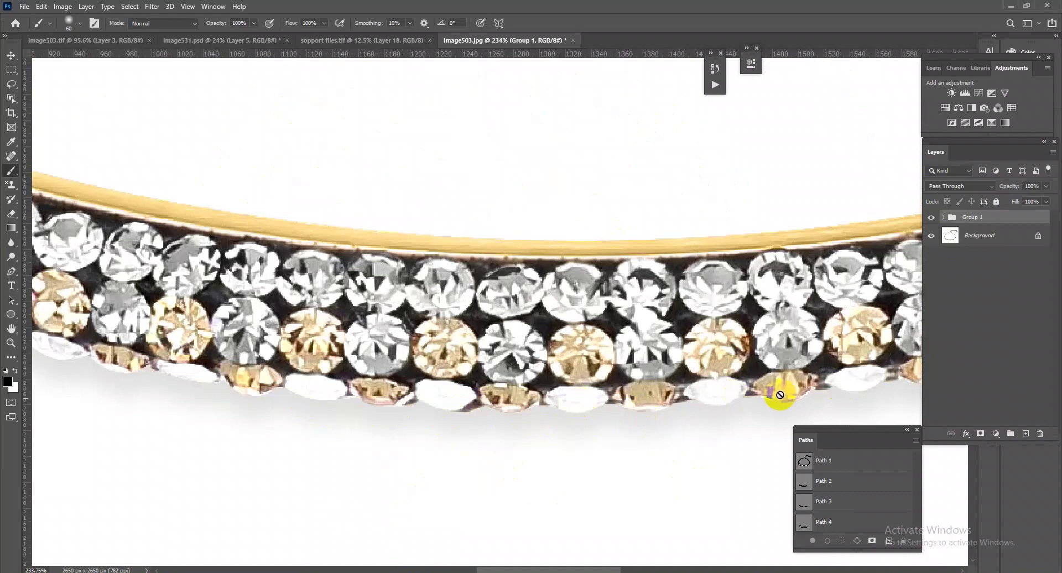
left_click_drag(780, 395, 609, 404)
mouse_move(782, 383)
left_mouse_down()
mouse_move(614, 312)
mouse_move(593, 372)
left_mouse_up()
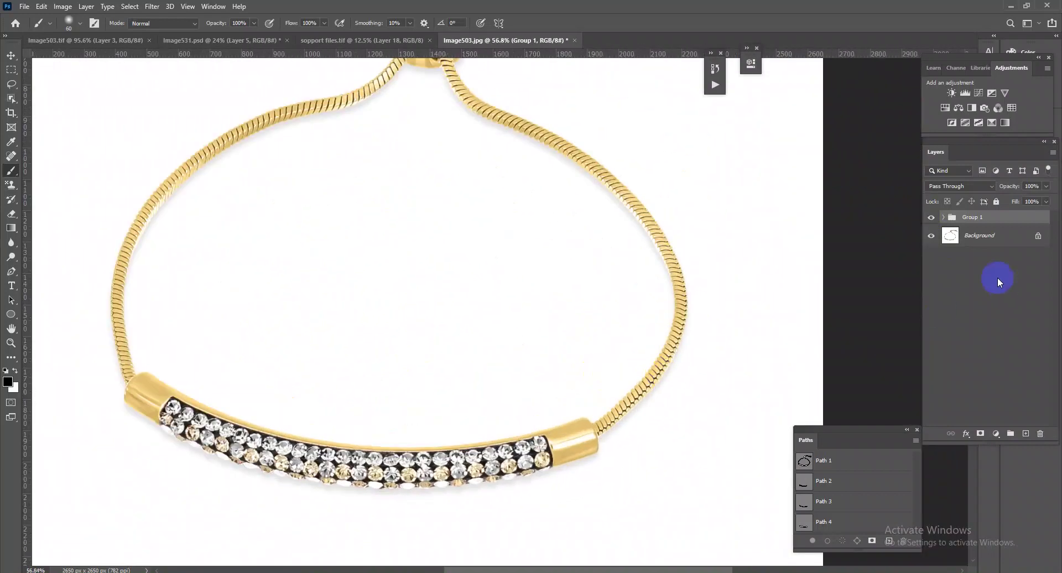
left_click(932, 236, "alt")
left_click(931, 237, "alt")
left_click(931, 237, "alt")
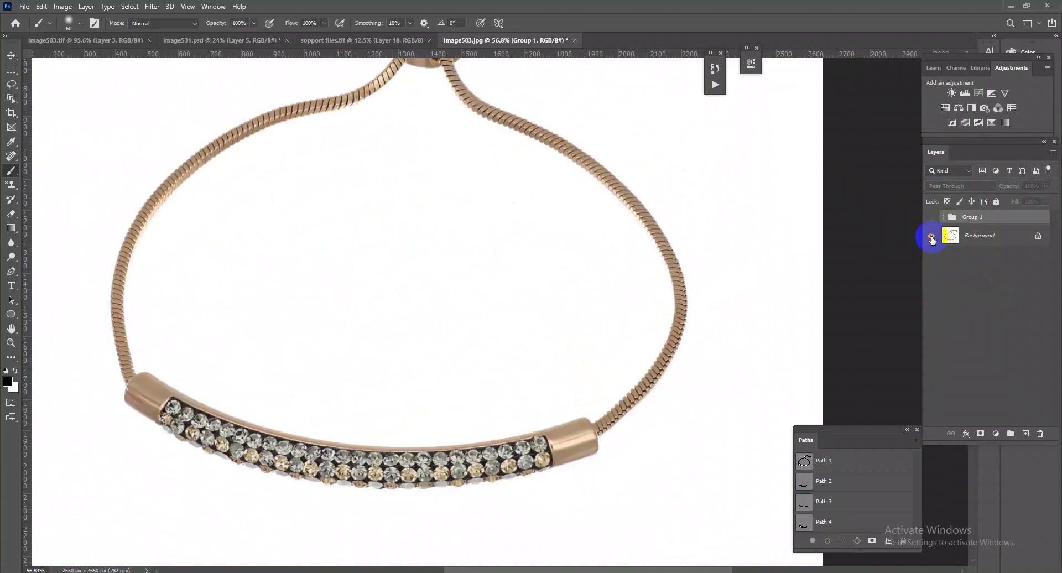
left_click(932, 236, "alt")
left_click(931, 237, "alt")
left_click(932, 237, "alt")
left_click(931, 236, "alt")
left_click(931, 237, "alt")
mouse_move(742, 341)
left_mouse_down()
mouse_move(681, 298)
mouse_move(601, 351)
left_mouse_up()
left_click(521, 236)
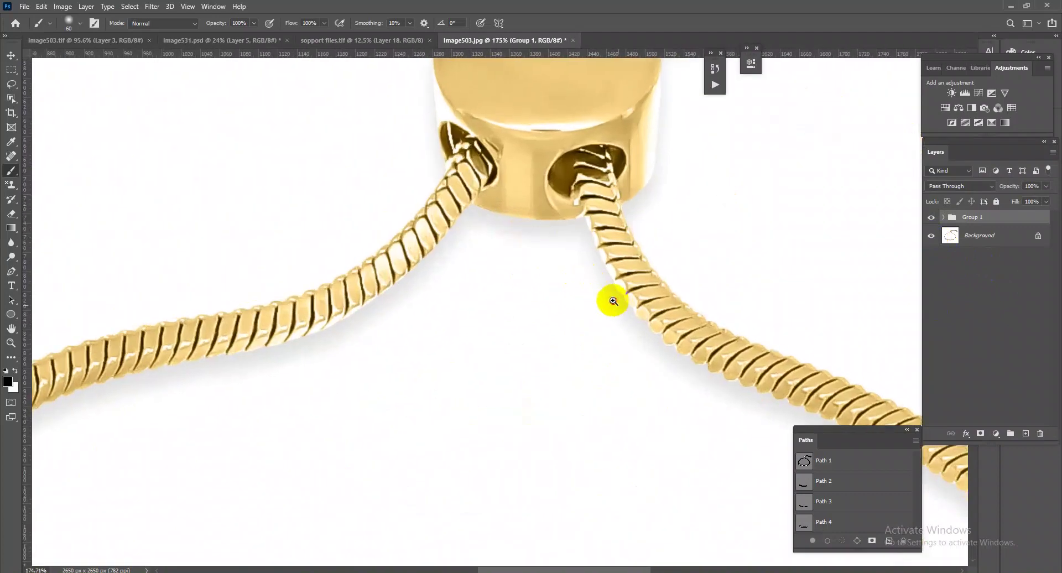